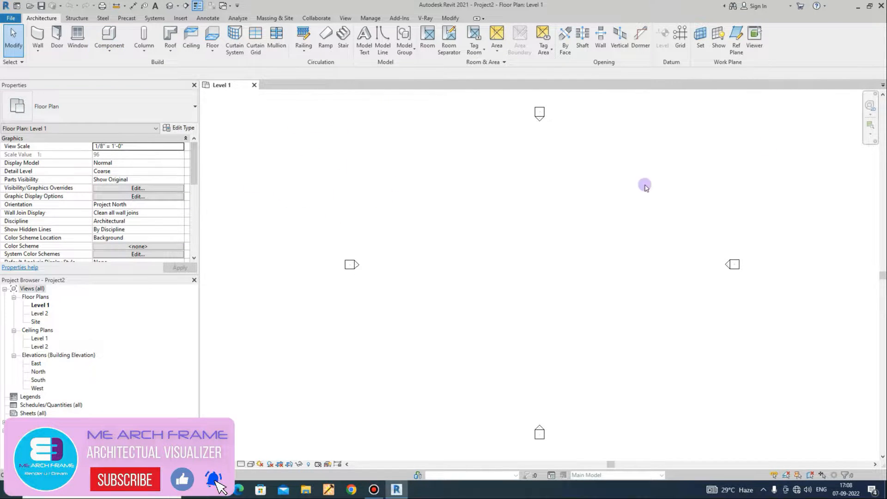
pyautogui.click(110, 55)
pyautogui.click(124, 88)
pyautogui.click(401, 236)
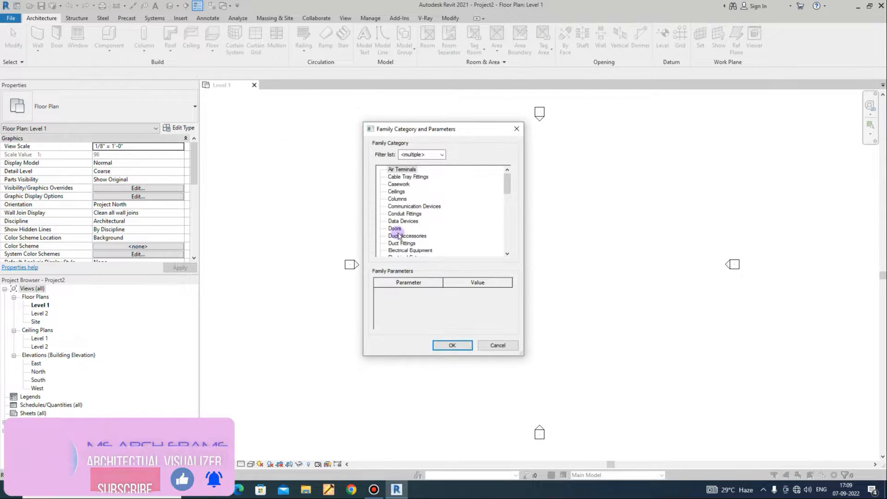
pyautogui.press('m')
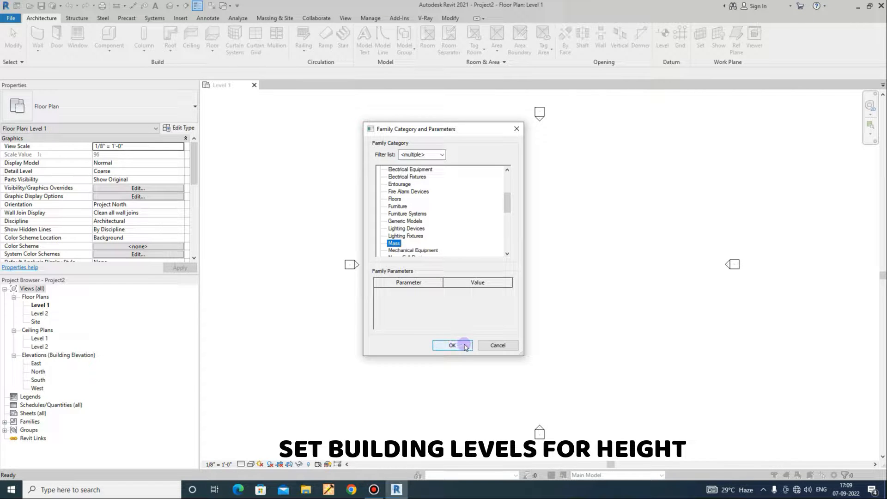
pyautogui.click(498, 346)
# Open the South elevation and set Level 2 to 11 feet above Level 1
pyautogui.doubleClick(44, 381)
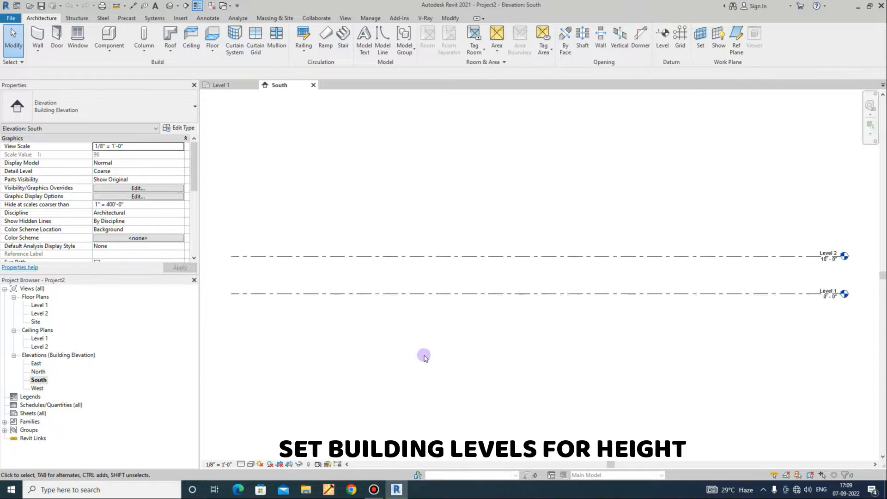
pyautogui.click(656, 256)
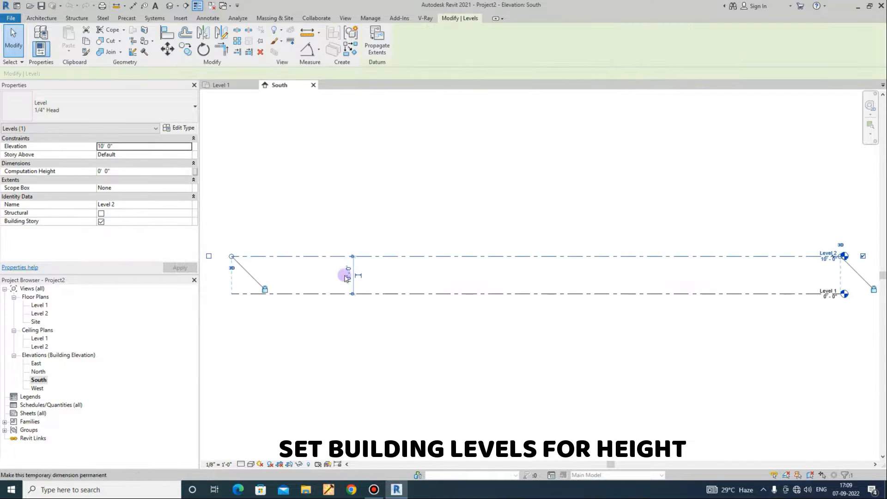
pyautogui.click(348, 274)
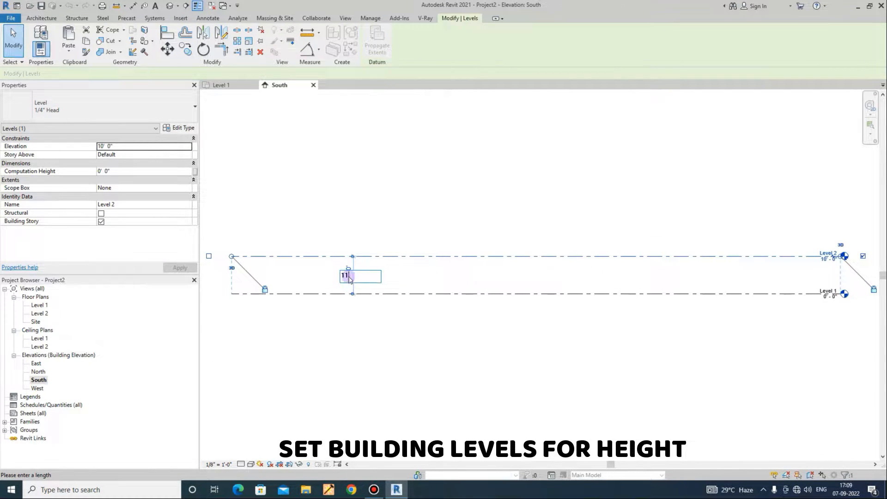
pyautogui.write('11')
pyautogui.press('Return')
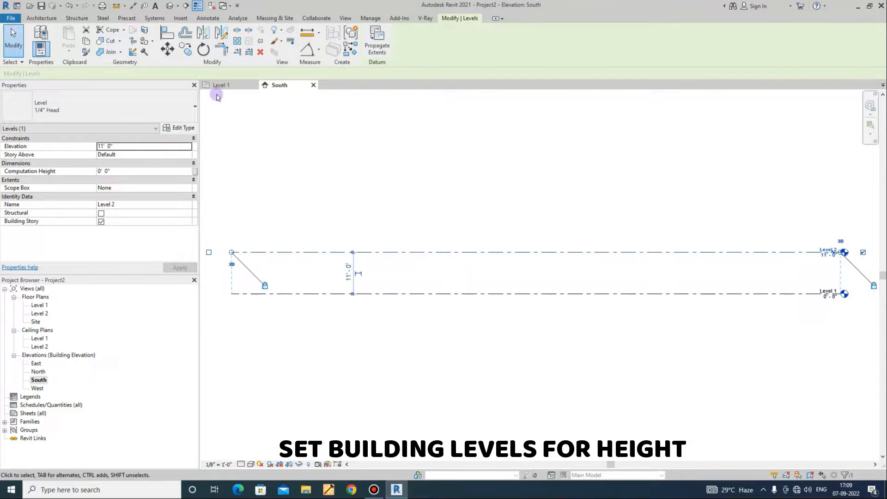
# Draw three similar levels above Level 2, spaced about 13'-6', 18'-0' and 23'-6' feet and inches, aligned with the existing level ends
pyautogui.rightClick(425, 253)
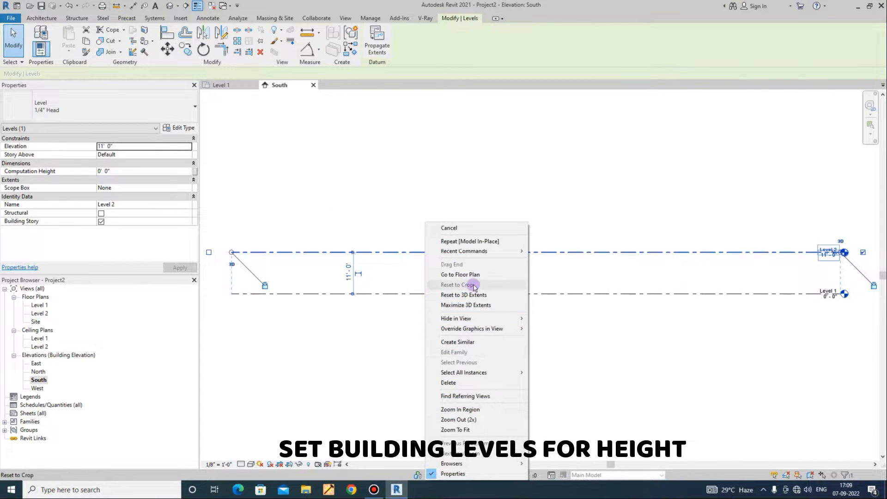
pyautogui.click(467, 342)
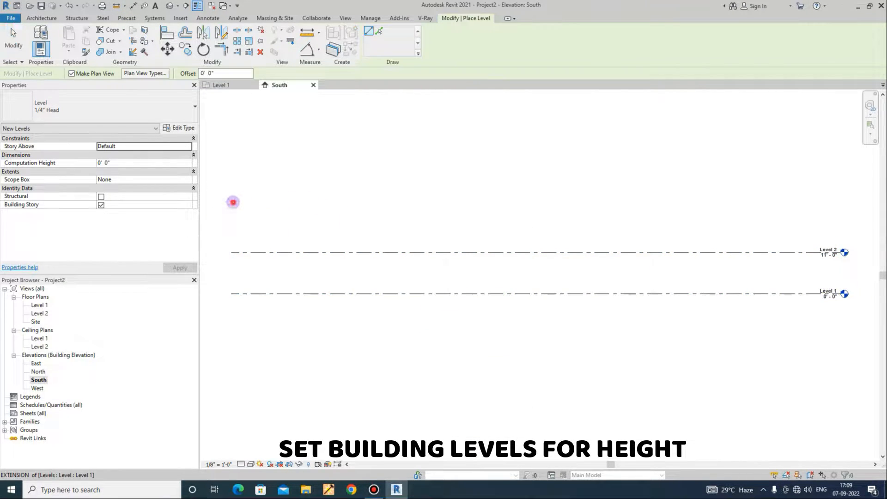
pyautogui.click(233, 202)
pyautogui.click(842, 204)
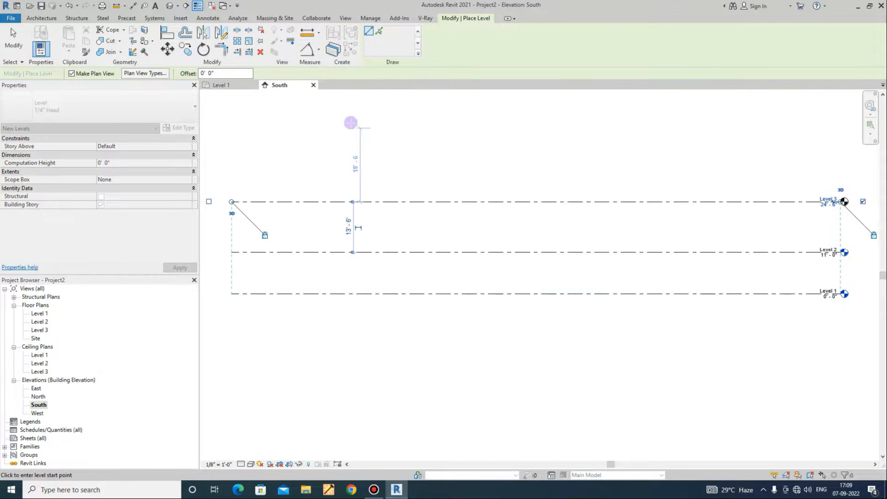
pyautogui.click(231, 134)
pyautogui.click(841, 134)
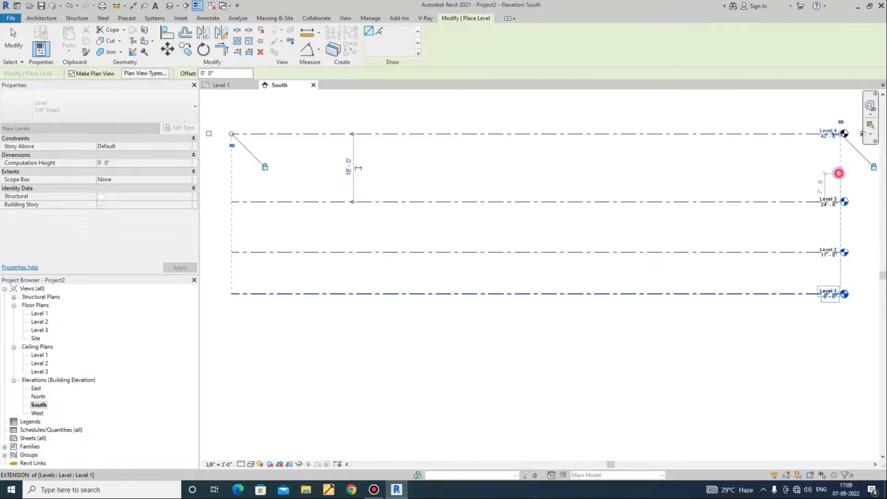
pyautogui.scroll(-2, 666, 273)
pyautogui.click(290, 189)
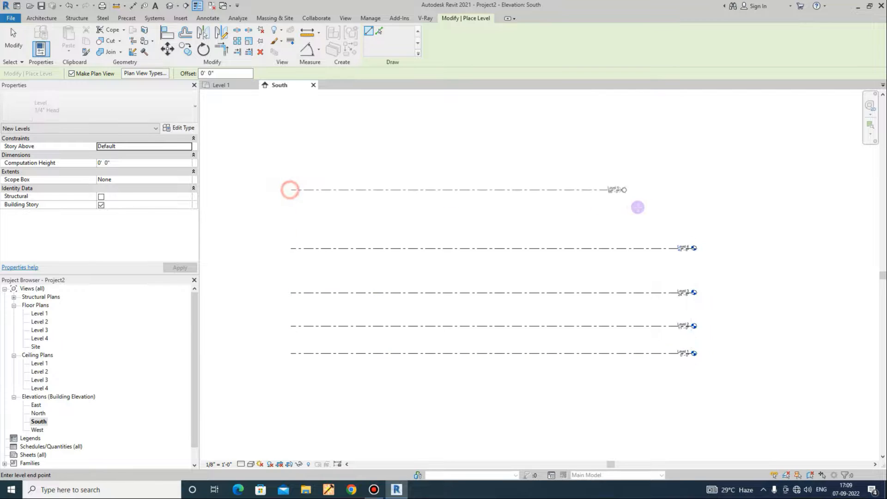
pyautogui.click(693, 190)
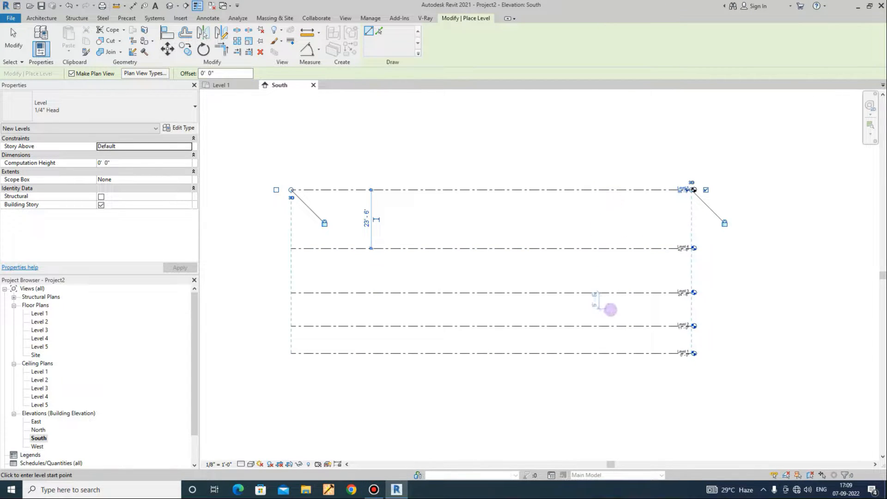
pyautogui.scroll(1, 614, 315)
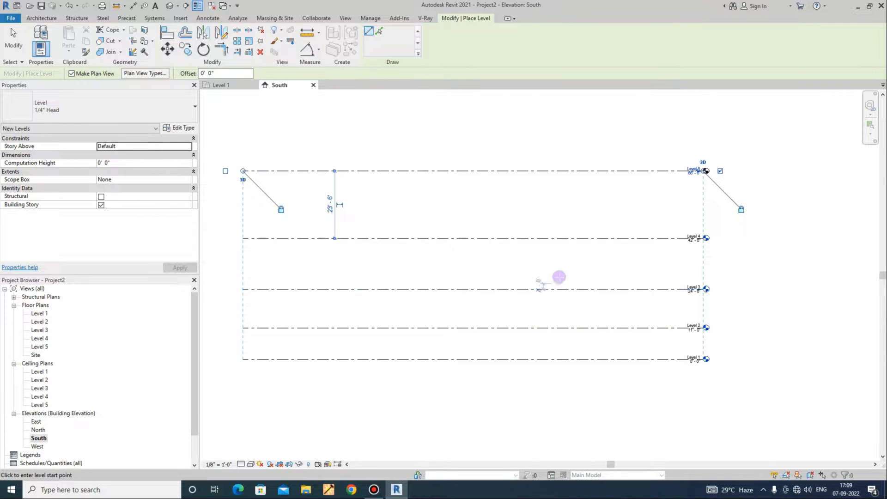
pyautogui.scroll(-1, 540, 285)
pyautogui.press('Escape')
pyautogui.press('Escape')
# Set the spacing between Level 2 and Level 3 to 11 feet by moving Level 3
pyautogui.scroll(1, 539, 341)
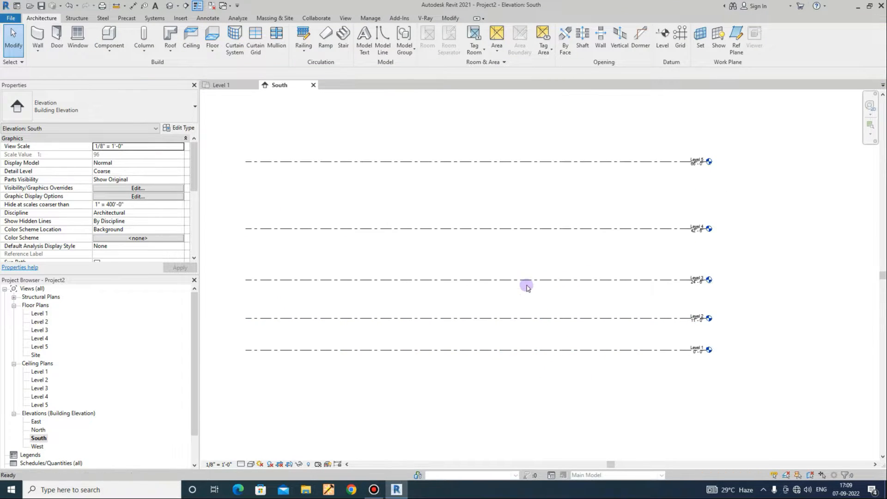
pyautogui.click(527, 280)
pyautogui.click(334, 300)
pyautogui.write('11')
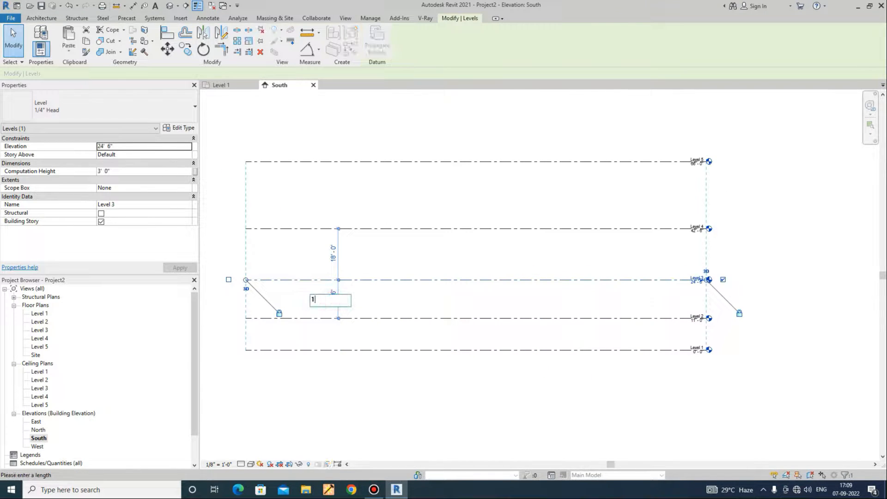
pyautogui.press('Return')
# Set Level 4 and Level 5 each 11 feet above the level directly below
pyautogui.click(385, 230)
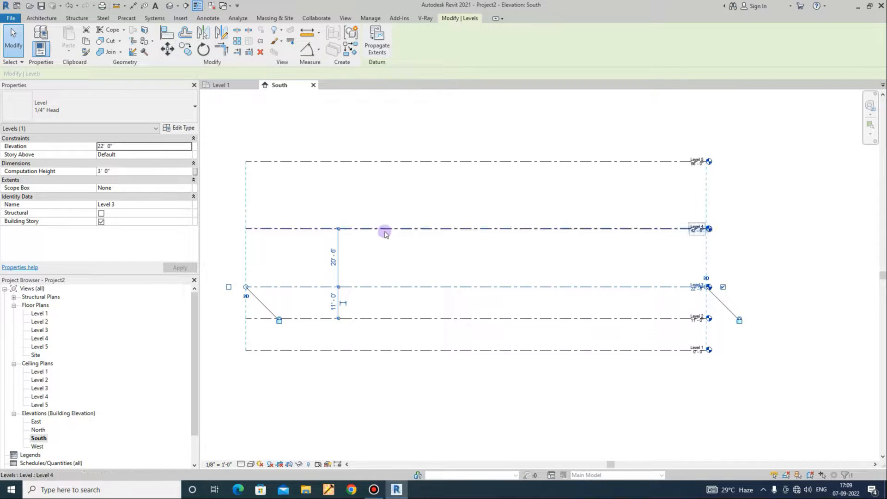
pyautogui.click(332, 256)
pyautogui.write('11')
pyautogui.press('Return')
pyautogui.click(386, 161)
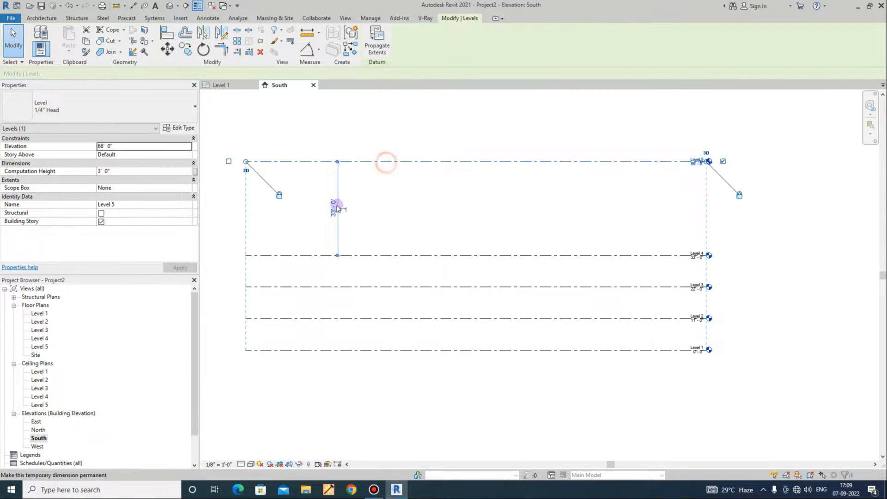
pyautogui.click(333, 208)
pyautogui.press('Return')
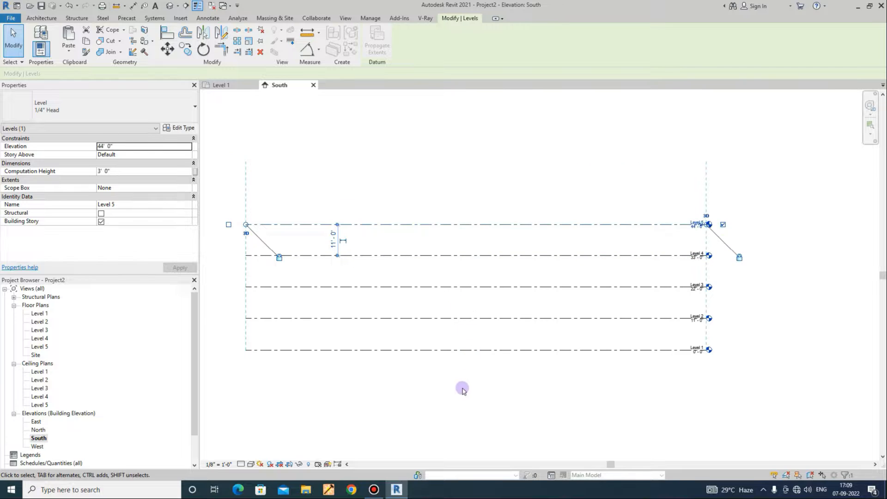
pyautogui.click(462, 387)
# Draw a similar level about 10 feet below Level 1, aligned with the ends of the other levels
pyautogui.moveTo(456, 379); pyautogui.dragTo(484, 341, button='middle')
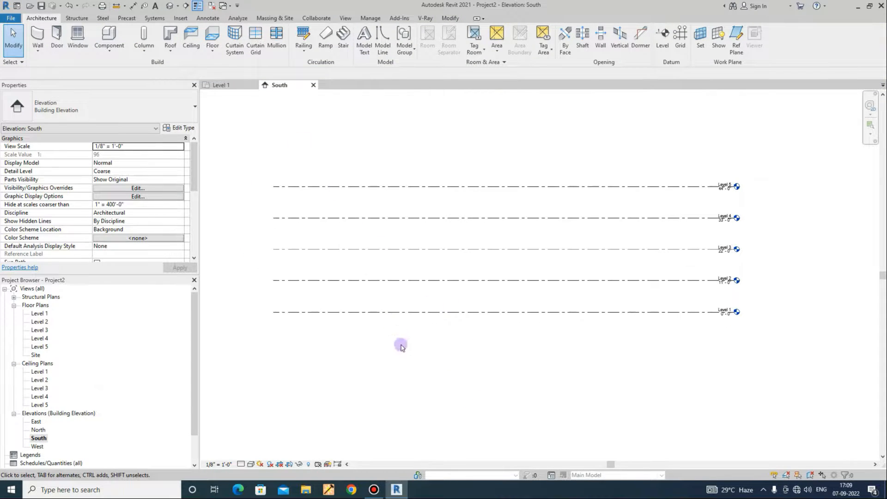
pyautogui.click(396, 312)
pyautogui.rightClick(396, 312)
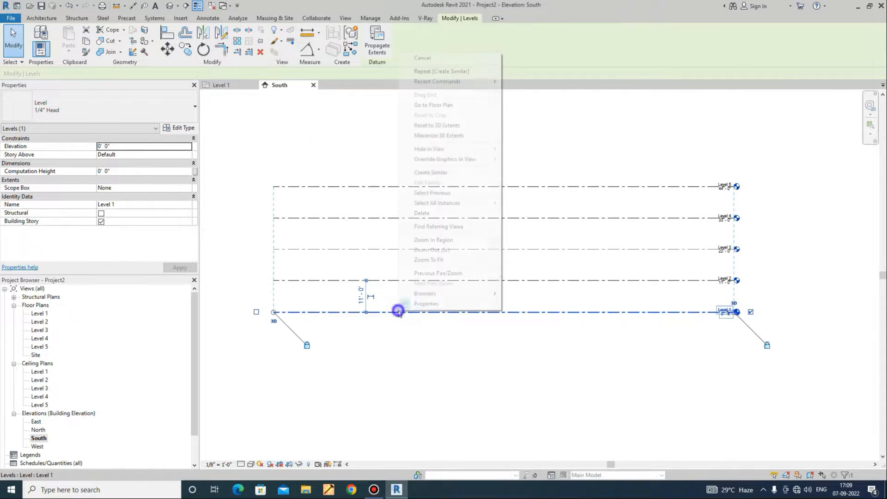
pyautogui.click(443, 172)
pyautogui.click(274, 340)
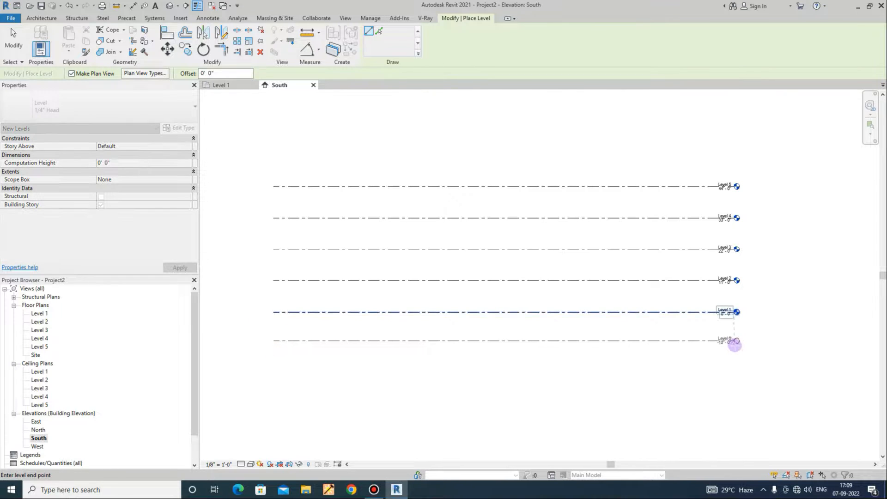
pyautogui.click(734, 342)
pyautogui.press('Escape')
pyautogui.press('Escape')
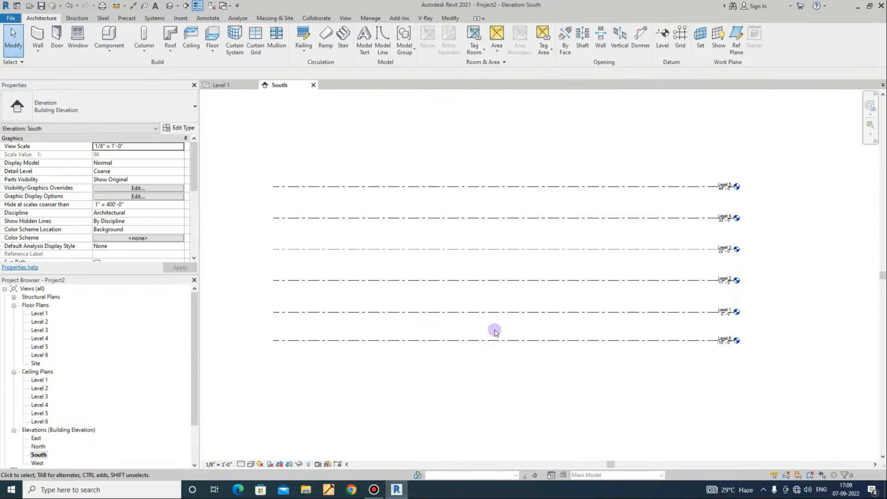
# Set the distance between Level 1 and the new lowest level to 3 feet
pyautogui.click(522, 312)
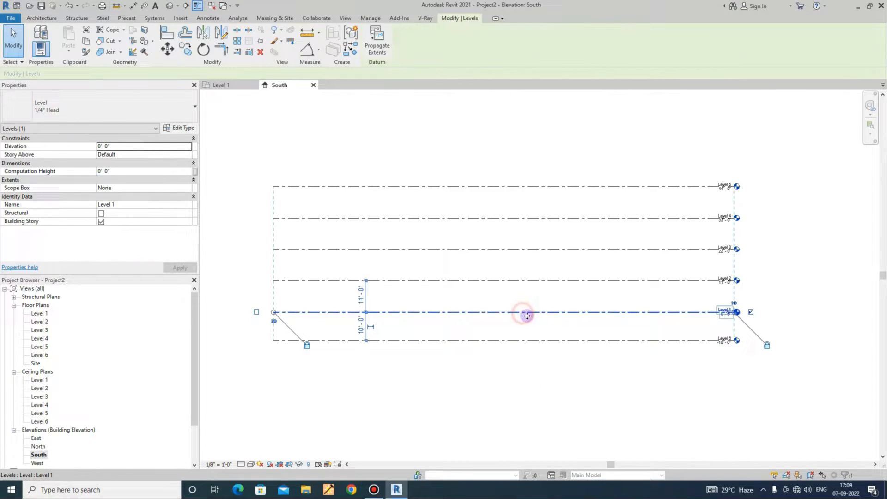
pyautogui.click(545, 341)
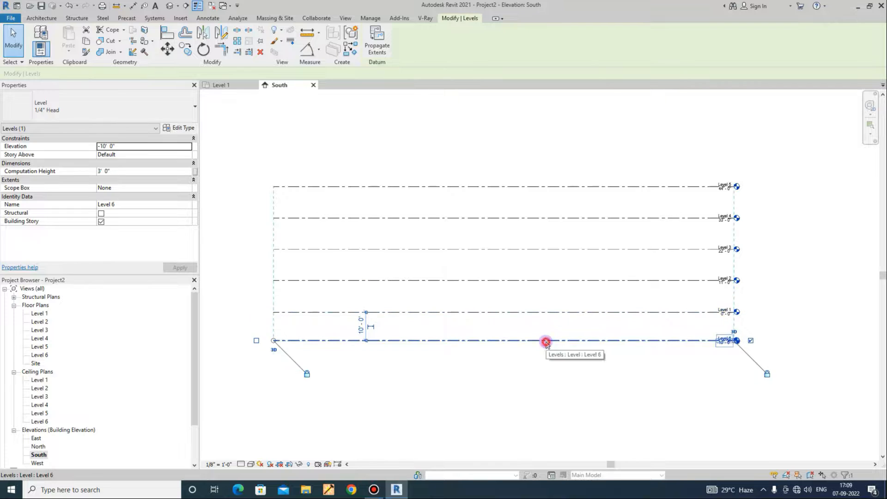
pyautogui.click(361, 325)
pyautogui.write('3')
pyautogui.click(441, 358)
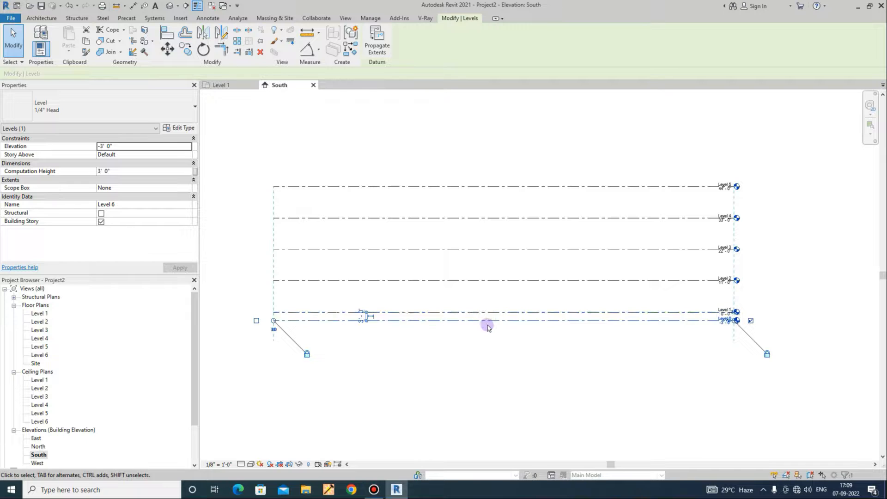
# Rename the level below Level 1 as "parking lvl"
pyautogui.scroll(4, 723, 317)
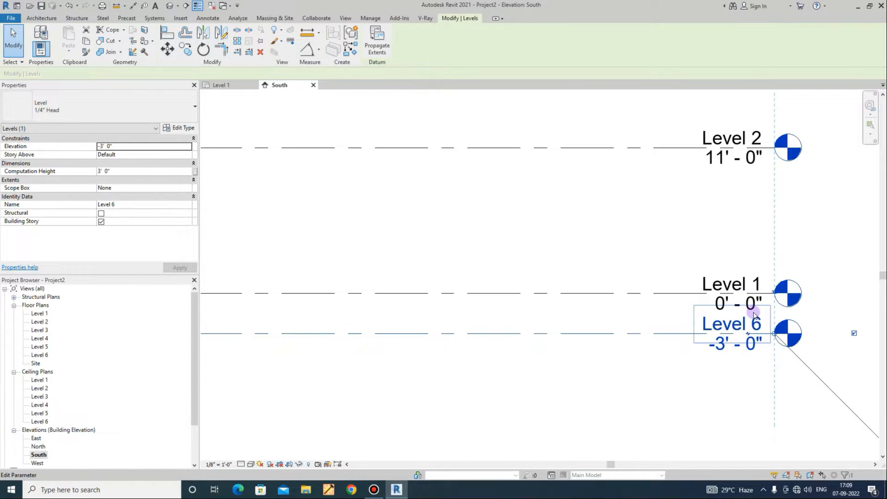
pyautogui.click(724, 318)
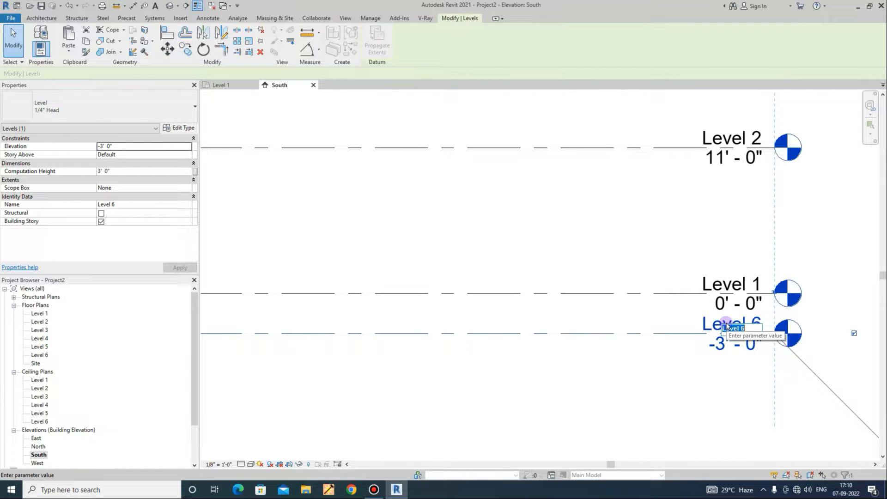
pyautogui.write('g')
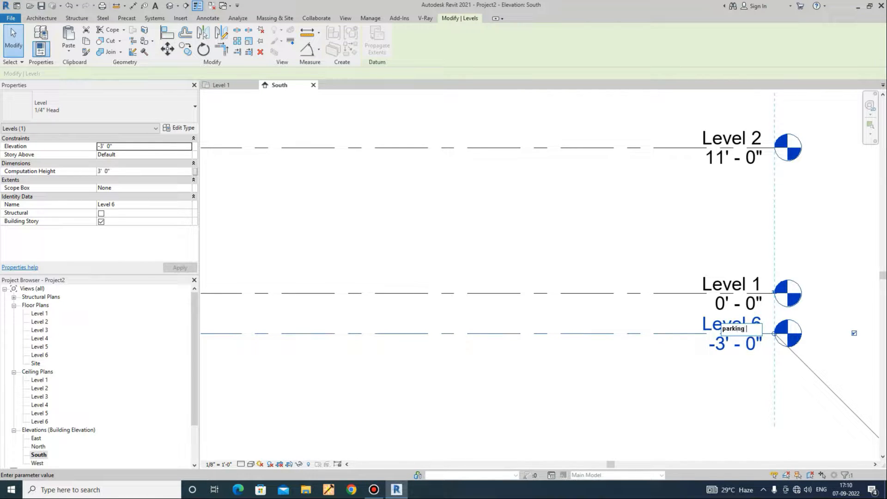
pyautogui.write('arking lvl')
pyautogui.press('Return')
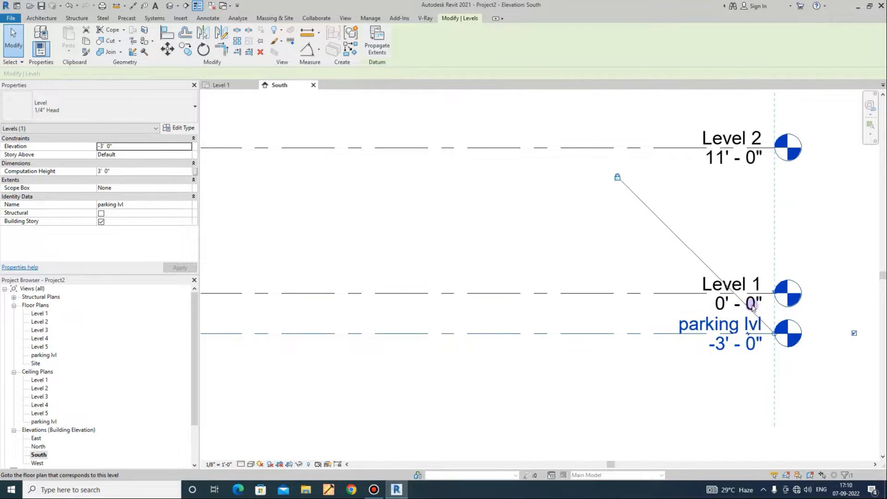
pyautogui.scroll(-5, 622, 347)
pyautogui.scroll(-2, 575, 385)
pyautogui.click(512, 398)
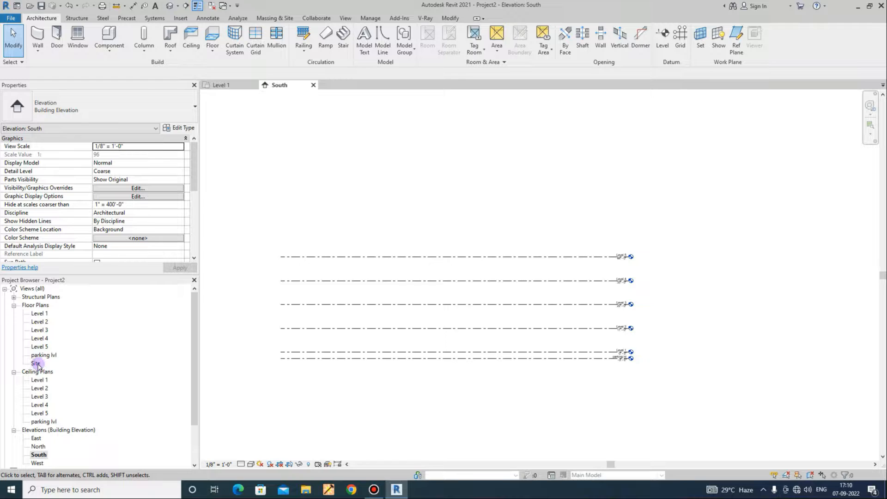
# Start an in-place model in the Mass category named Mass 1, and open the Site floor plan
pyautogui.click(109, 46)
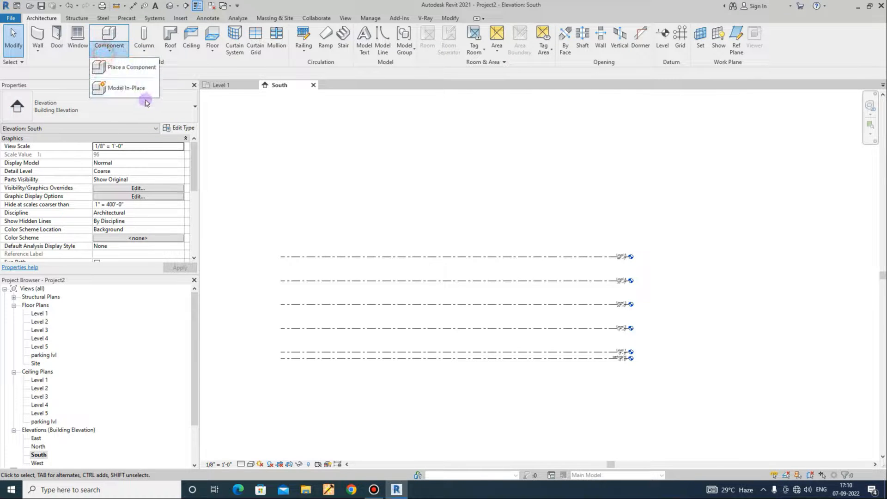
pyautogui.click(139, 88)
pyautogui.click(409, 236)
pyautogui.press('m')
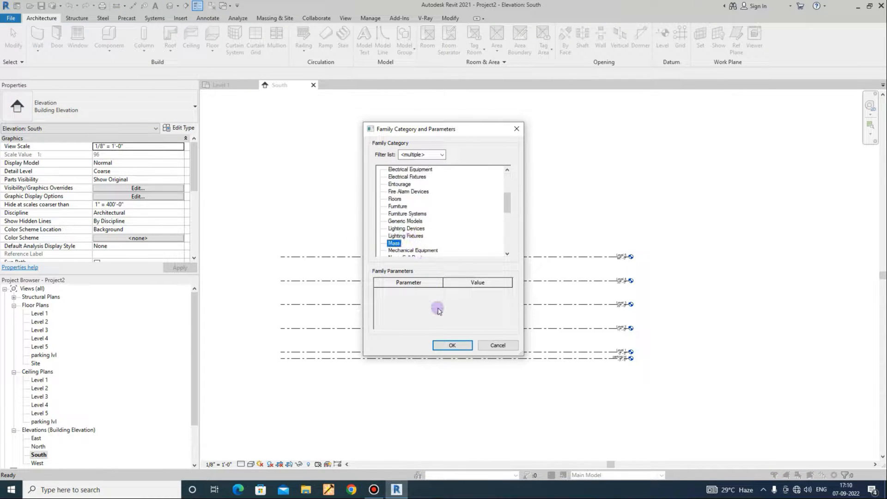
pyautogui.click(453, 345)
pyautogui.click(498, 279)
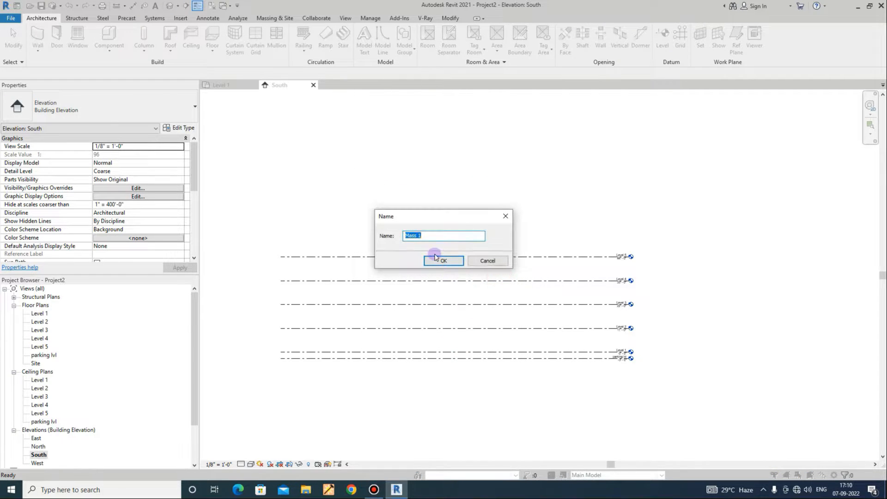
pyautogui.click(435, 258)
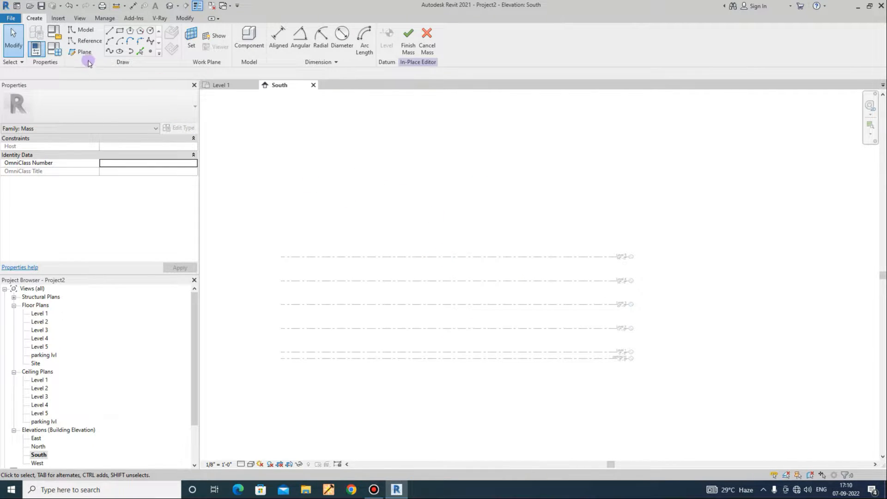
pyautogui.doubleClick(36, 364)
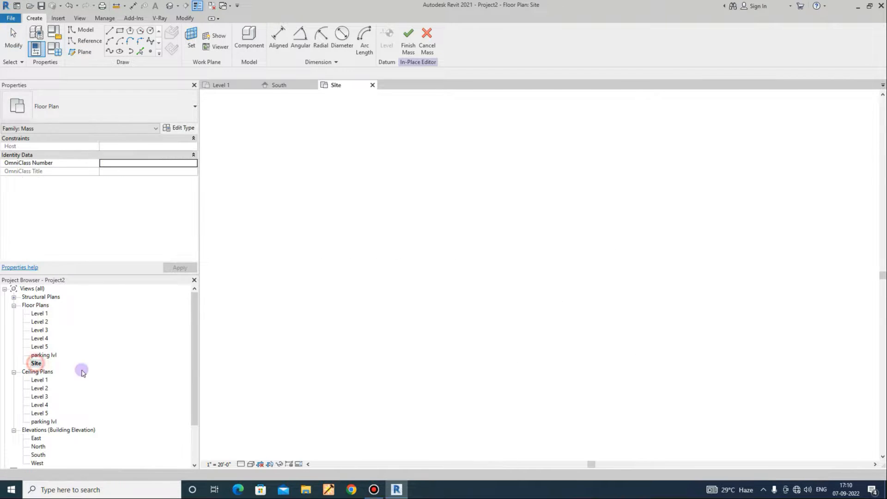
# Draw two parallel horizontal reference planes about 35 feet apart in the middle of the Site plan, with their ends aligned
pyautogui.moveTo(629, 333); pyautogui.dragTo(529, 327, button='middle')
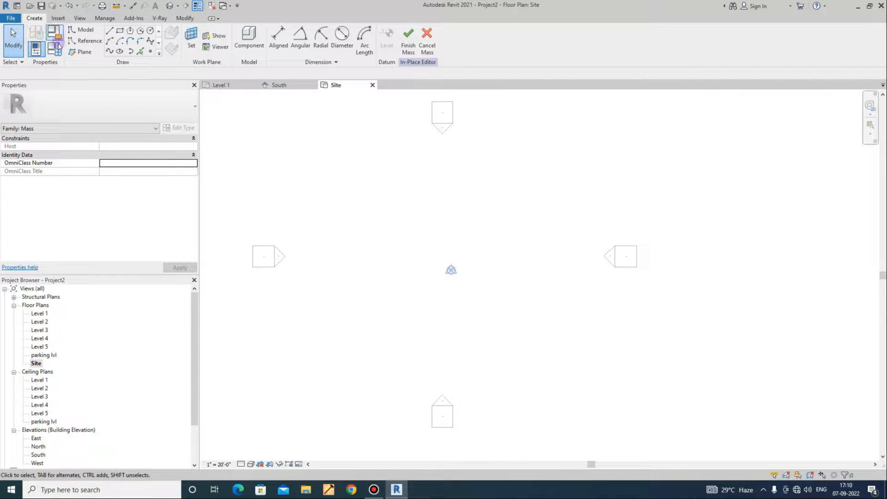
pyautogui.click(81, 52)
pyautogui.click(350, 307)
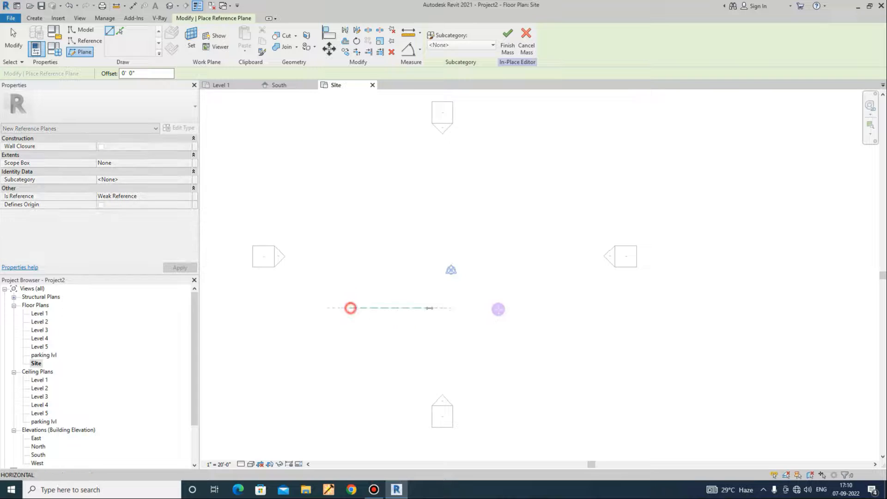
pyautogui.click(545, 308)
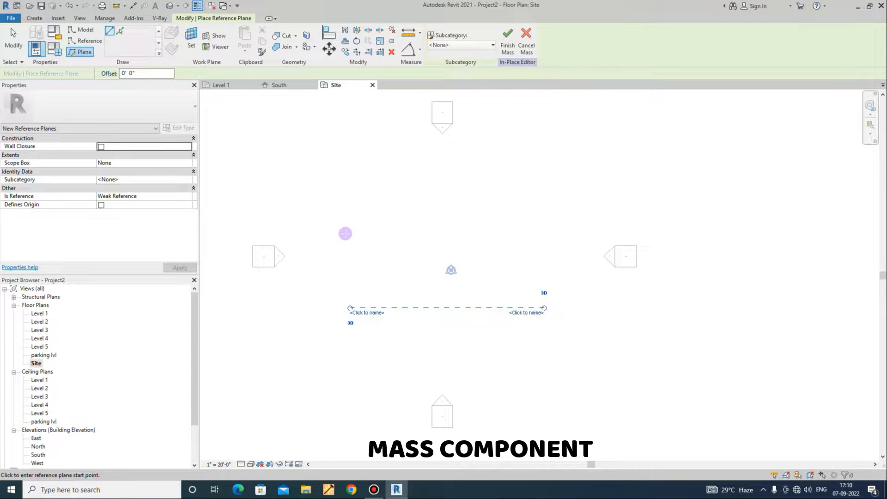
pyautogui.click(349, 232)
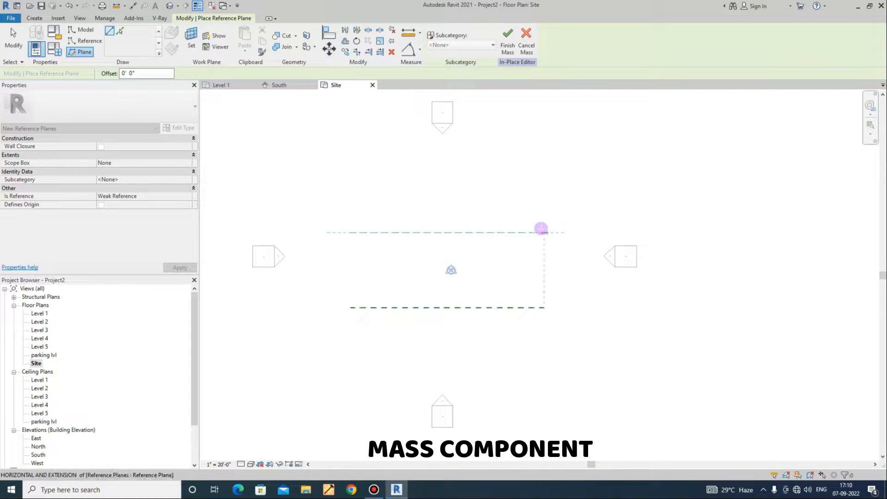
pyautogui.click(543, 232)
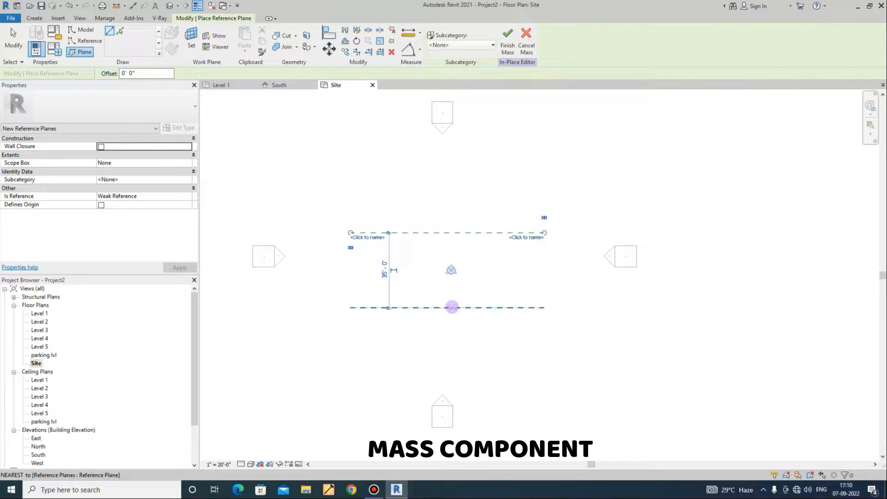
pyautogui.scroll(2, 451, 306)
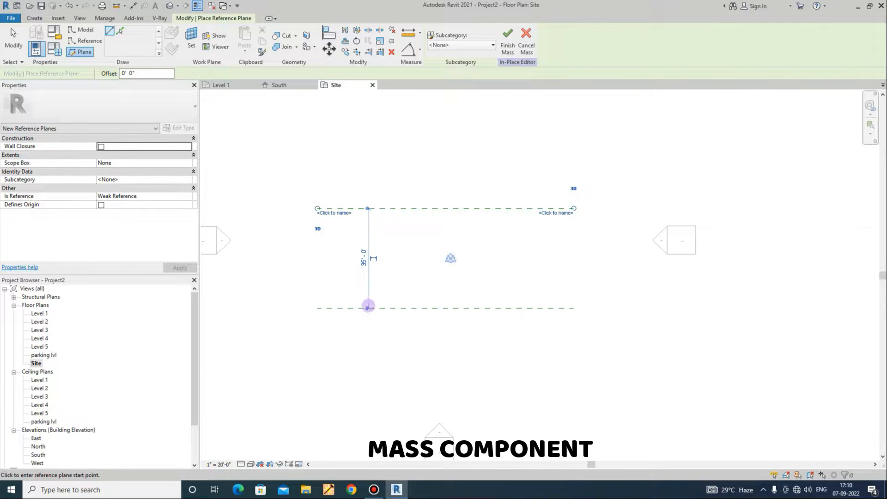
pyautogui.press('Escape')
pyautogui.press('Escape')
# Set the distance between the two horizontal reference planes to 40 feet by moving the upper plane
pyautogui.click(404, 208)
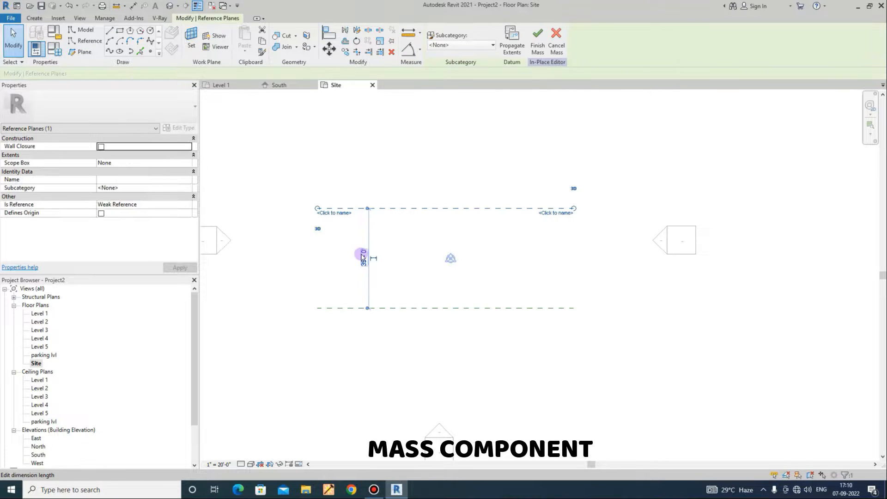
pyautogui.click(363, 257)
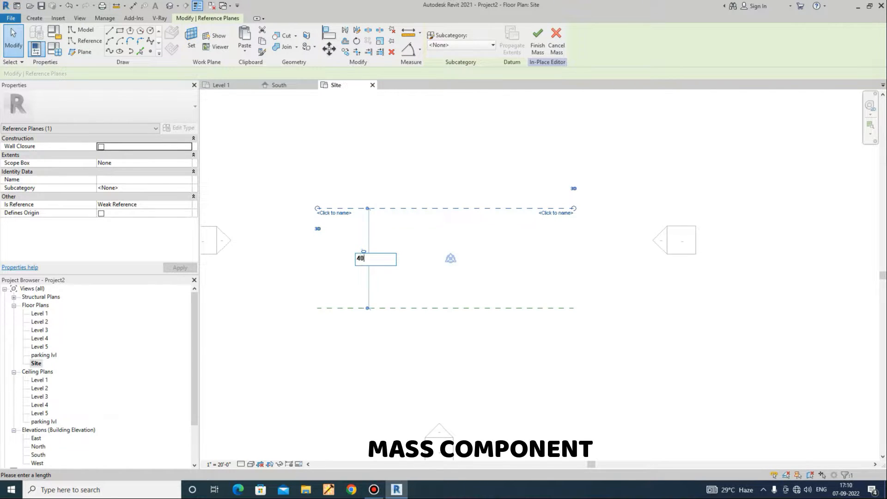
pyautogui.write('40')
pyautogui.press('Return')
pyautogui.click(374, 358)
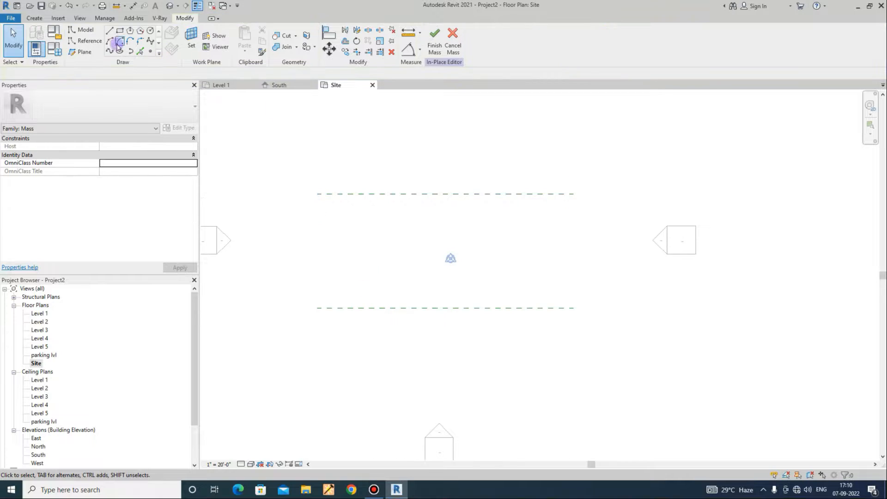
# Draw a vertical reference plane upward through the middle of both horizontal reference planes, extending past each of them
pyautogui.click(85, 54)
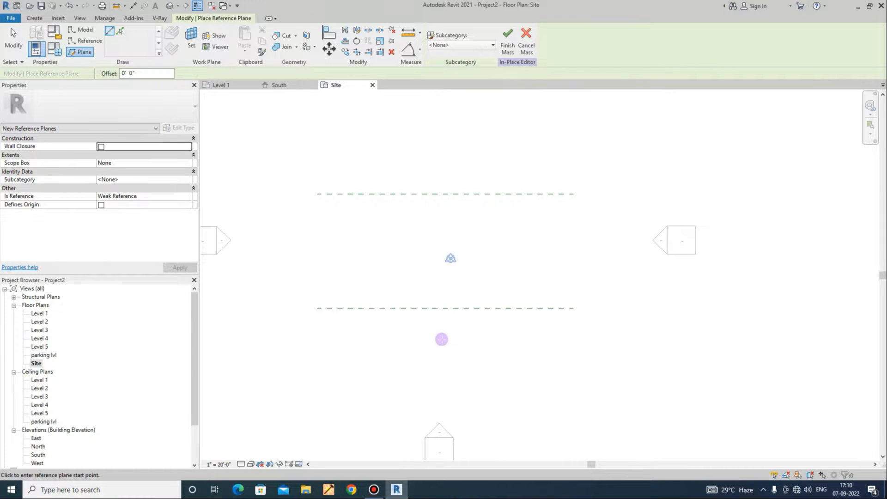
pyautogui.click(441, 339)
pyautogui.click(442, 160)
pyautogui.press('Escape')
pyautogui.press('Escape')
# Name the vertical reference plane "c" and close the inactive views
pyautogui.click(442, 172)
pyautogui.click(446, 178)
pyautogui.write('c')
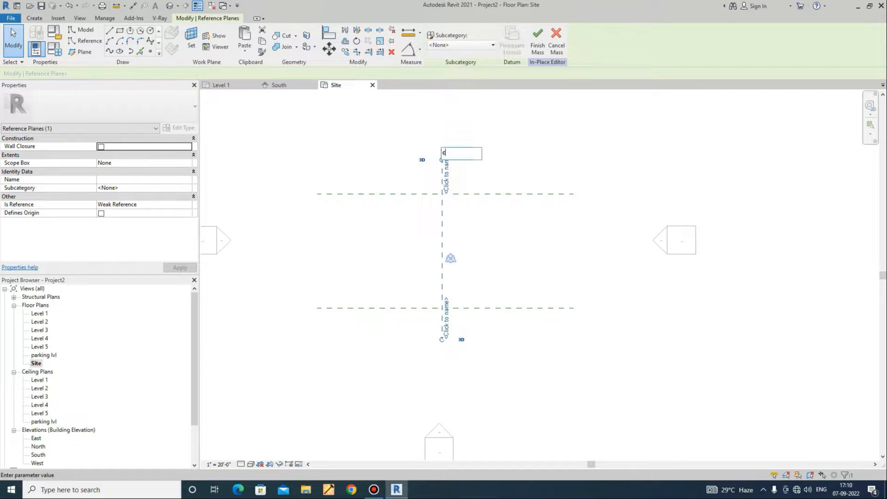
pyautogui.press('Return')
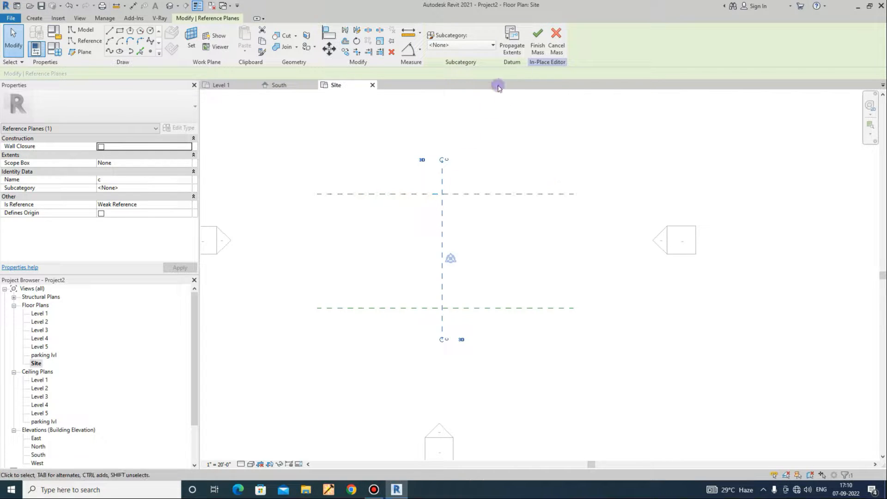
pyautogui.click(209, 5)
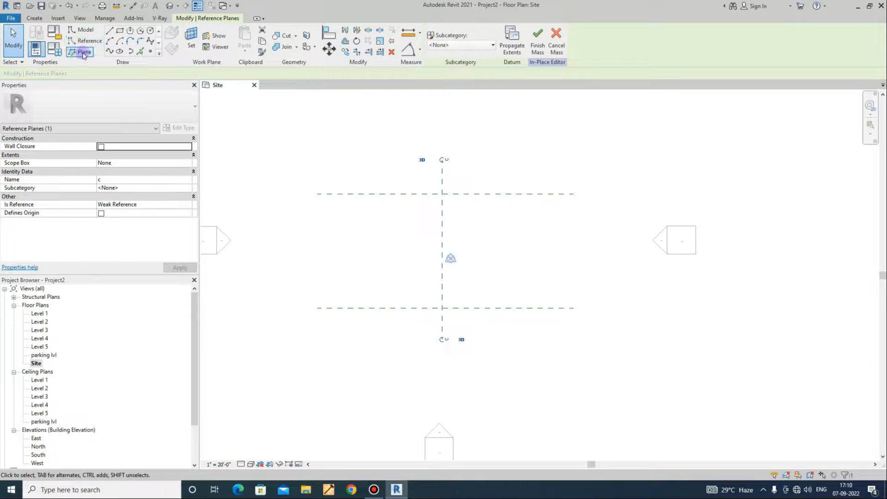
pyautogui.click(191, 41)
pyautogui.click(306, 162)
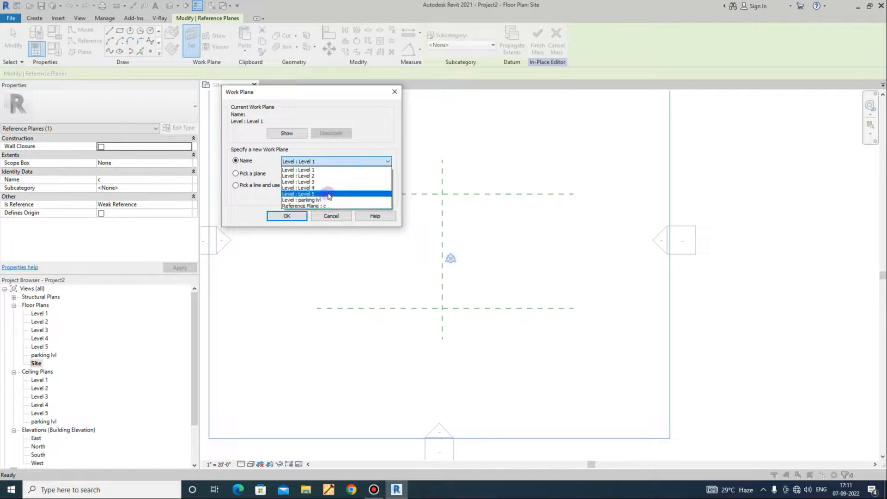
pyautogui.click(335, 216)
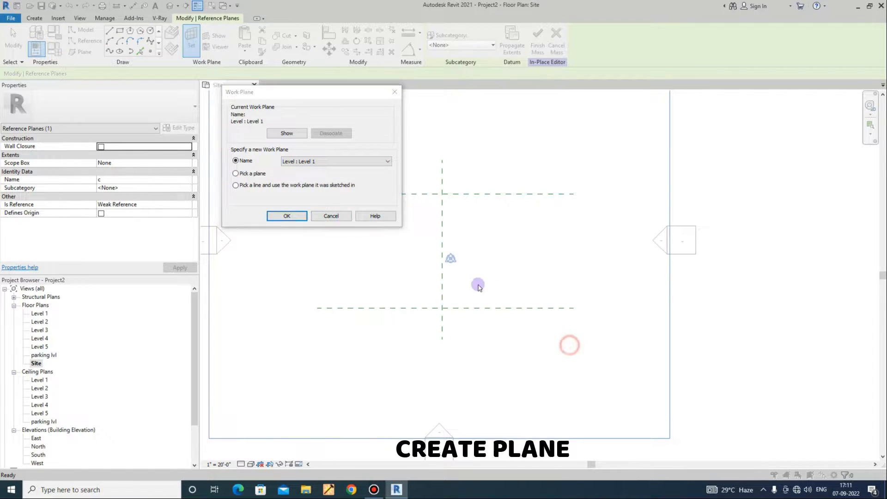
# Name the lower horizontal reference plane "front"
pyautogui.click(485, 308)
pyautogui.click(565, 319)
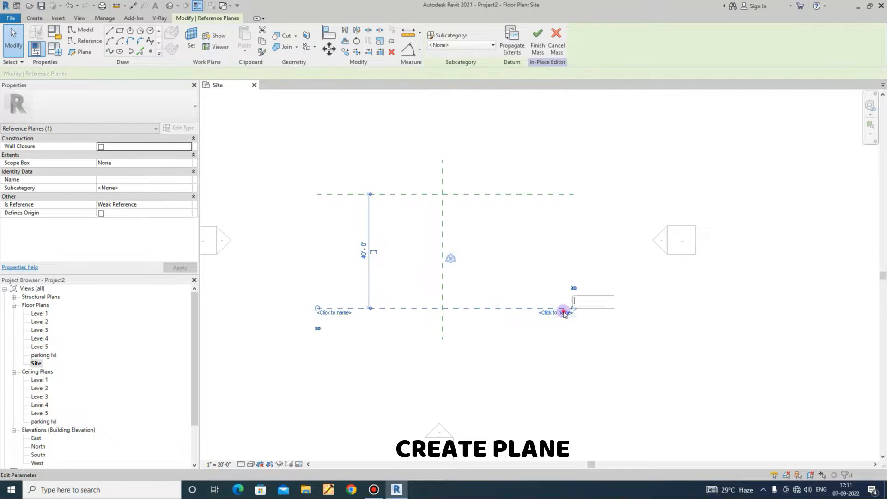
pyautogui.write('front')
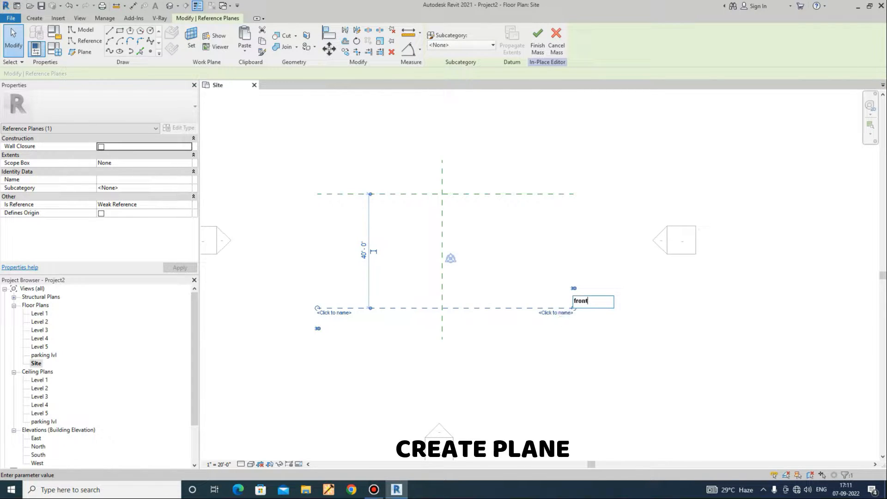
pyautogui.press('Return')
# Name the upper horizontal reference plane "back"
pyautogui.click(559, 194)
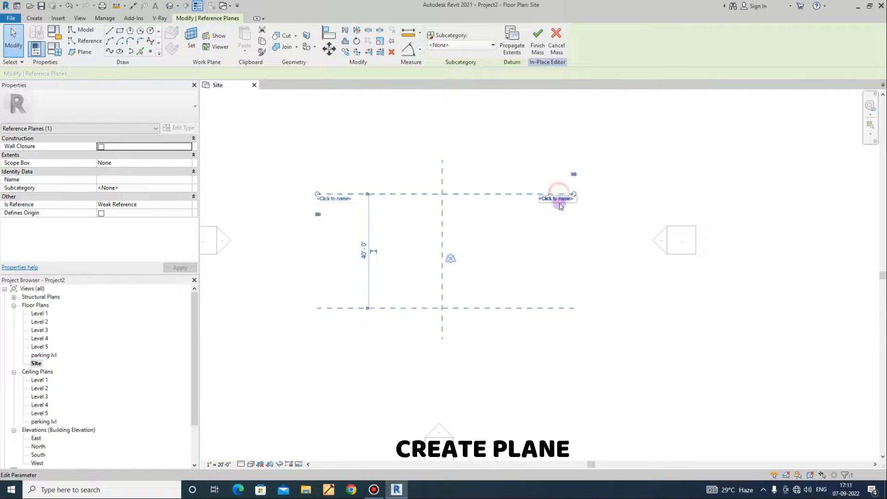
pyautogui.click(558, 199)
pyautogui.write('bac')
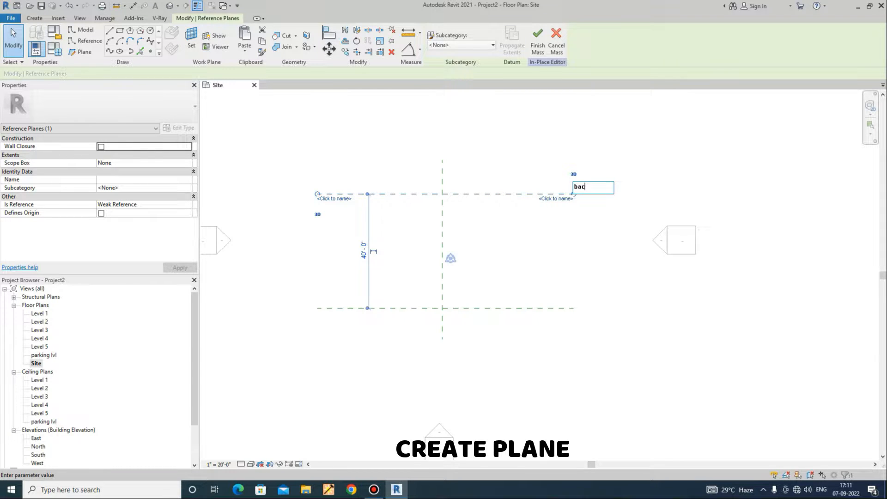
pyautogui.write('k')
pyautogui.press('Return')
# Set the work plane to Reference Plane : front and open the South elevation for sketching on it
pyautogui.click(192, 36)
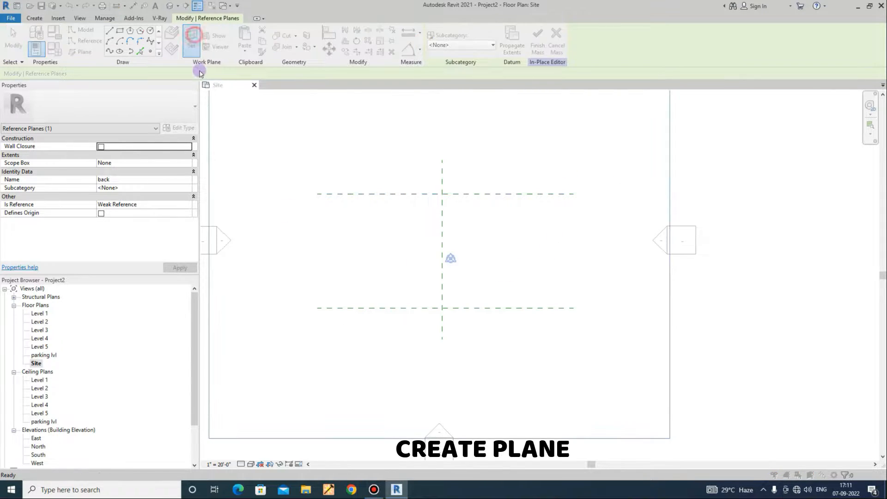
pyautogui.click(309, 161)
pyautogui.click(347, 216)
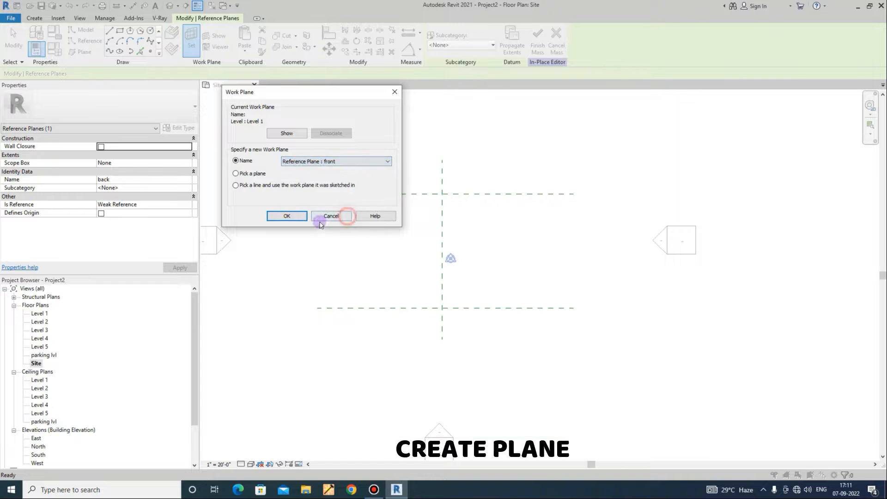
pyautogui.click(292, 215)
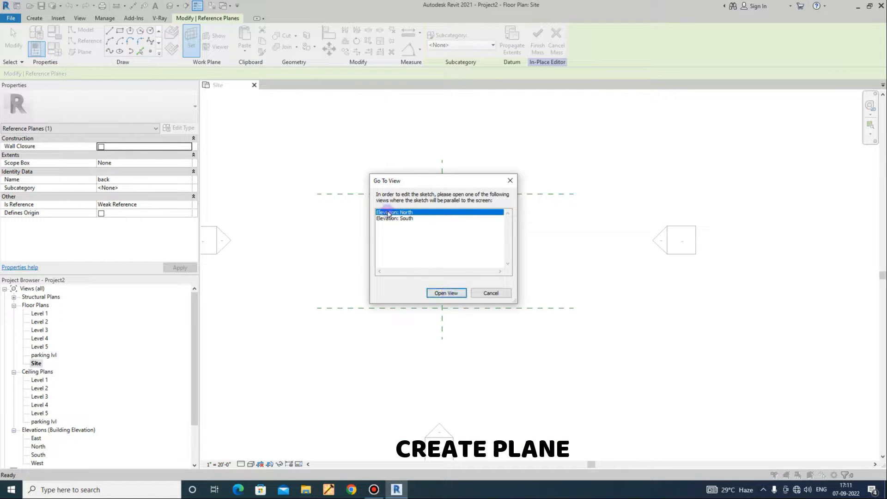
pyautogui.click(394, 218)
pyautogui.click(452, 293)
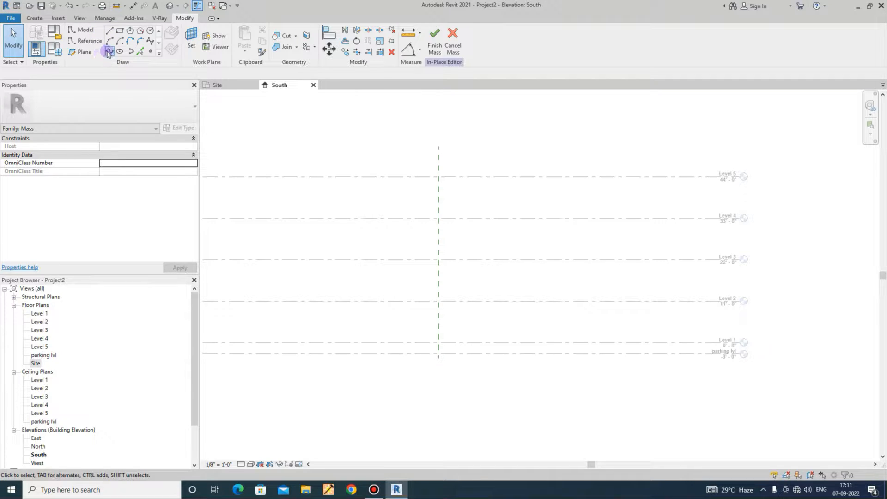
# Draw a straight reference spline through six points along plane c, from the parking lvl intersection to just above Level 5, with a reference plane as placement plane
pyautogui.click(119, 52)
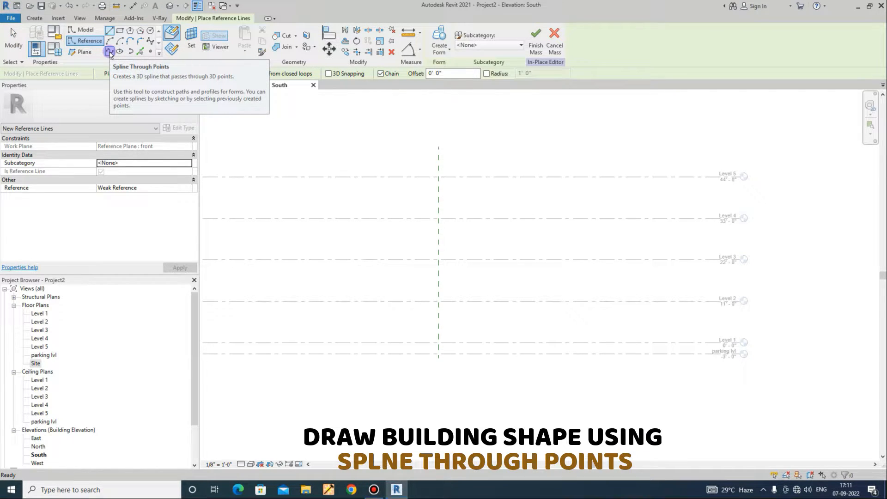
pyautogui.click(109, 52)
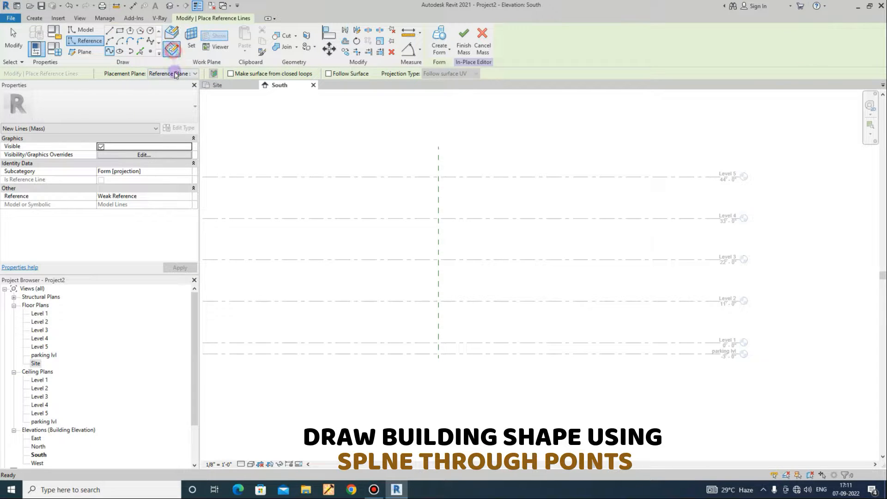
pyautogui.click(176, 73)
pyautogui.click(178, 147)
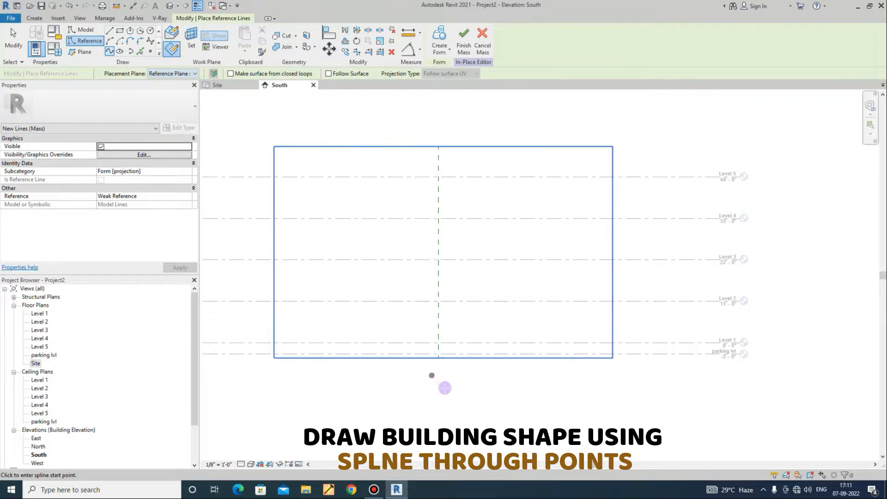
pyautogui.scroll(2, 448, 375)
pyautogui.moveTo(439, 368); pyautogui.dragTo(485, 376, button='middle')
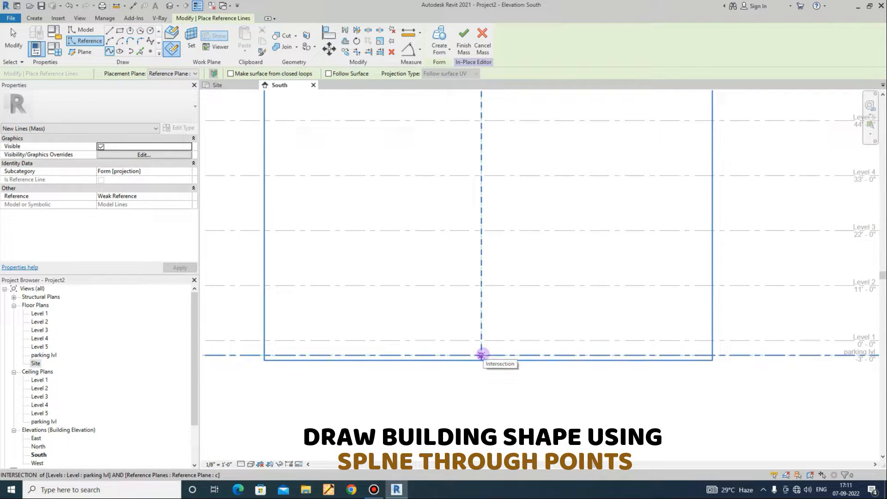
pyautogui.click(481, 354)
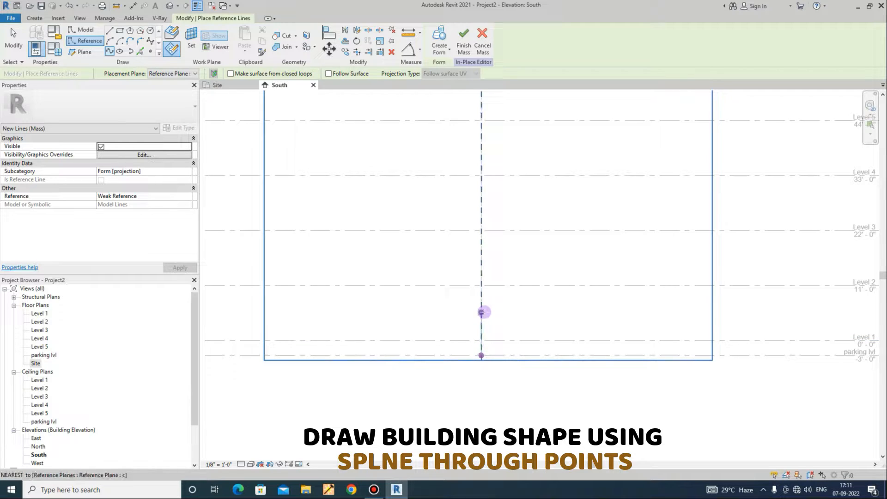
pyautogui.click(481, 312)
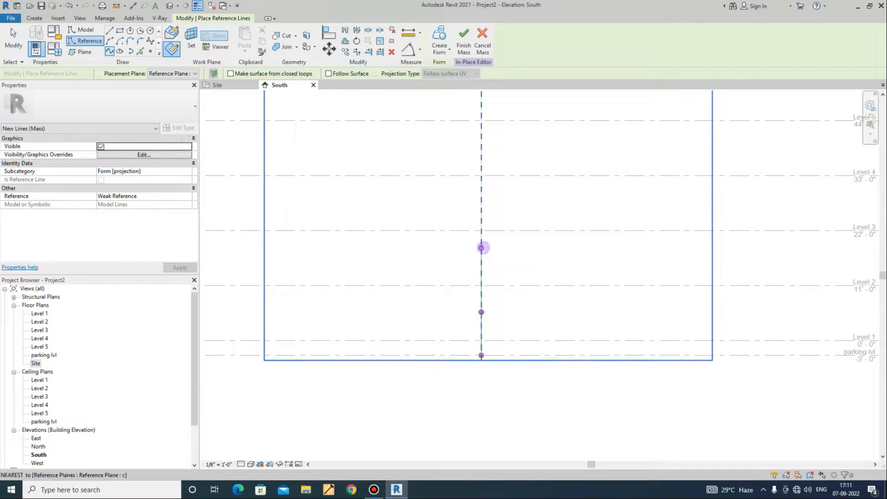
pyautogui.click(482, 247)
pyautogui.click(482, 195)
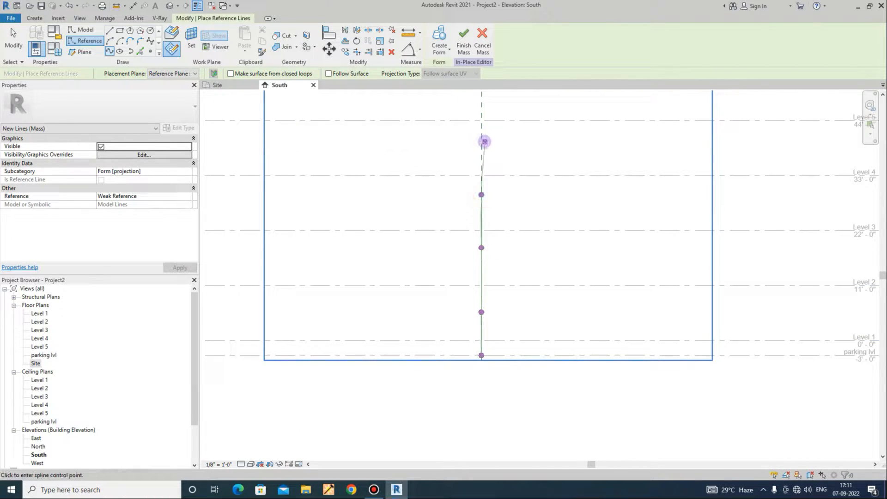
pyautogui.click(481, 140)
pyautogui.moveTo(490, 128); pyautogui.dragTo(487, 257, button='middle')
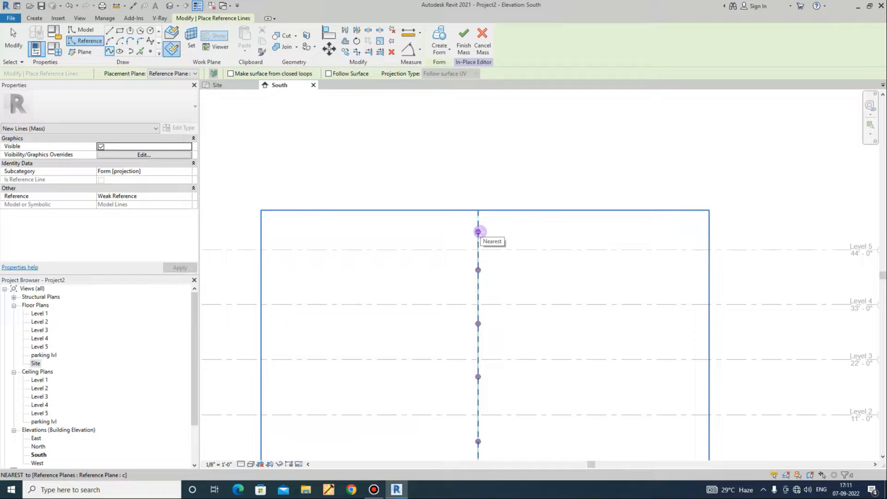
pyautogui.click(478, 242)
pyautogui.scroll(2, 476, 240)
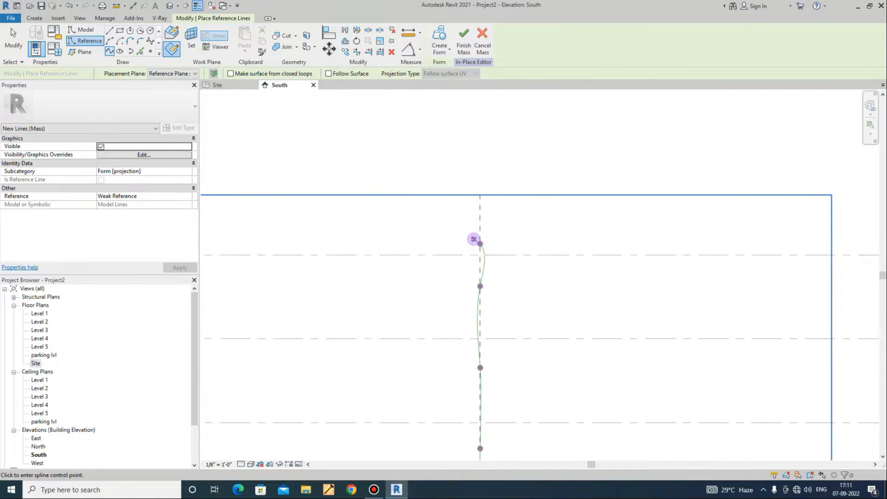
pyautogui.press('Escape')
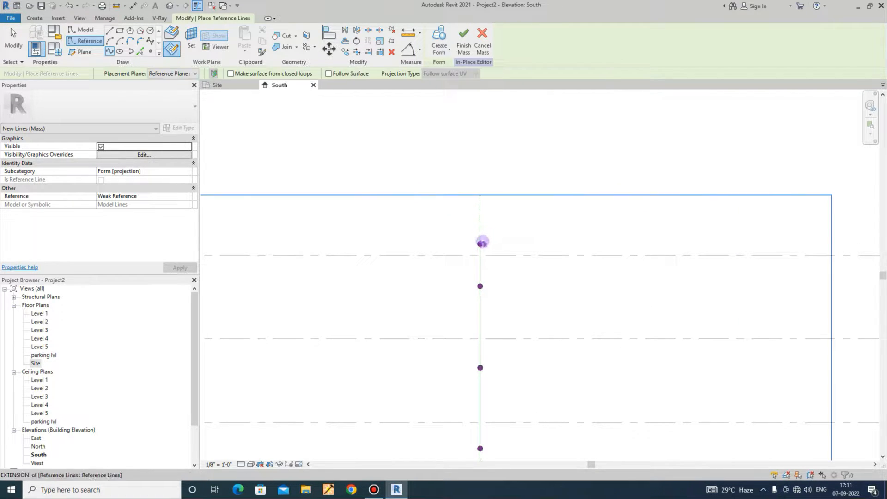
# Draw an arched reference spline through five points from the top of the vertical spline, rising over Level 5 toward the left
pyautogui.click(481, 242)
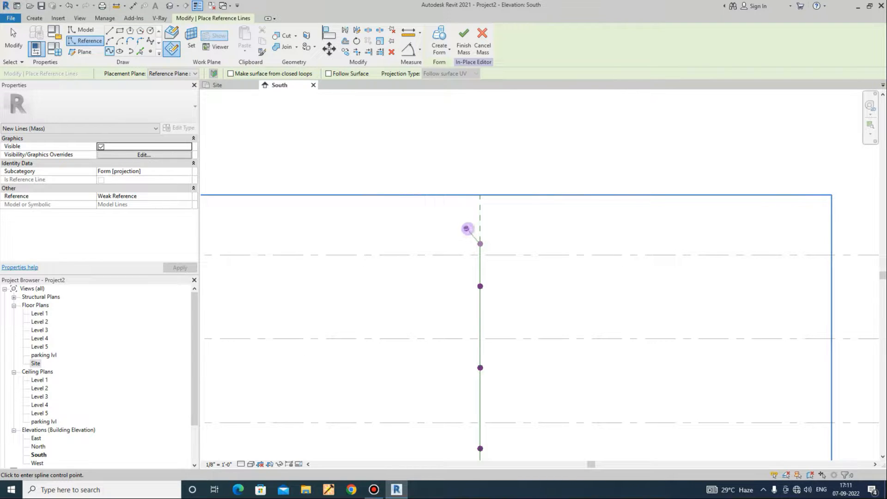
pyautogui.scroll(2, 471, 232)
pyautogui.click(471, 231)
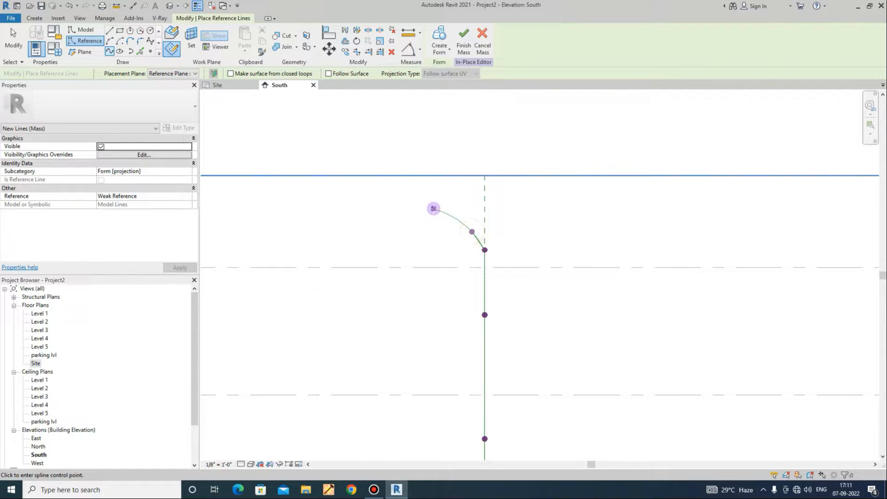
pyautogui.click(433, 208)
pyautogui.click(378, 198)
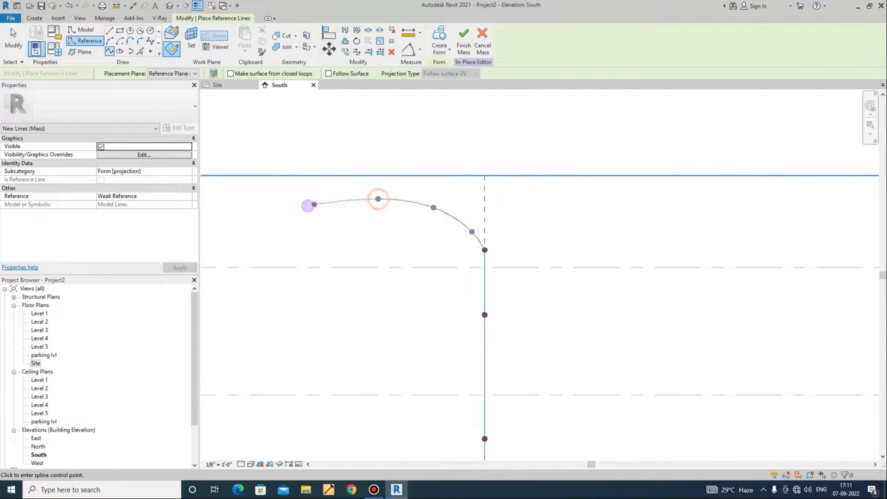
pyautogui.click(290, 218)
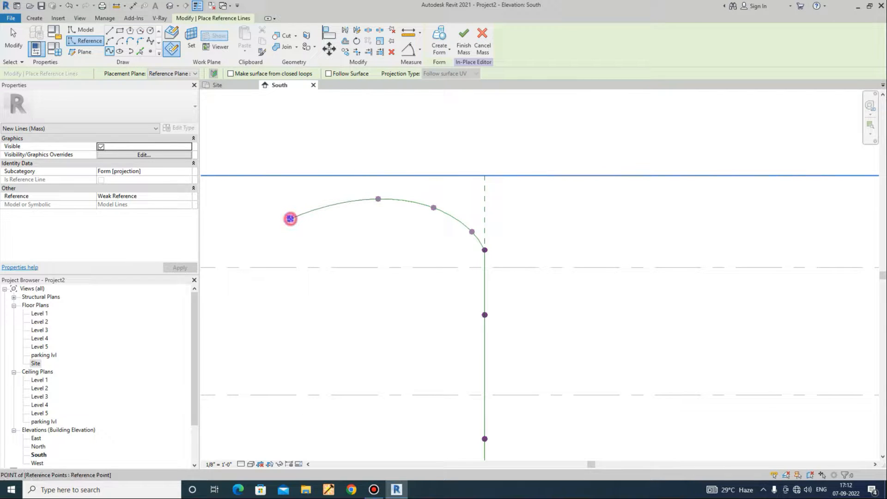
pyautogui.press('Escape')
# Draw a straight reference spline through four points along Level 1, starting right of plane c and crossing it toward the left
pyautogui.scroll(-4, 411, 168)
pyautogui.scroll(-2, 482, 167)
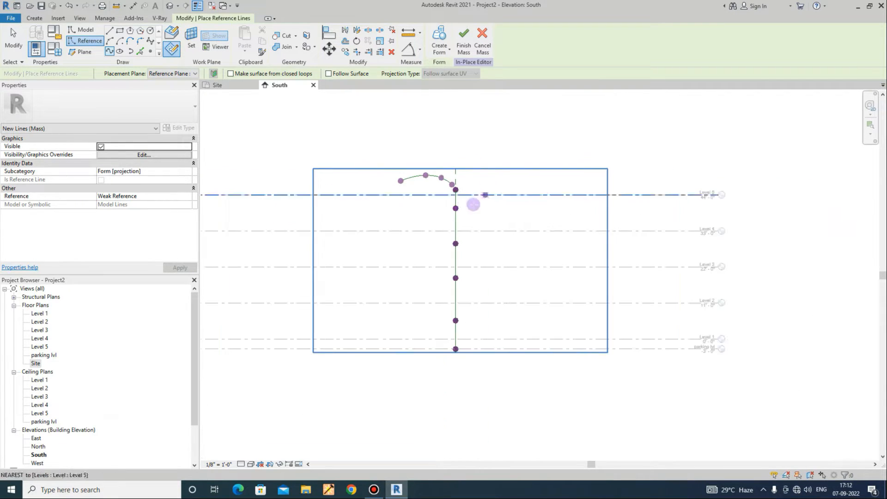
pyautogui.scroll(2, 439, 340)
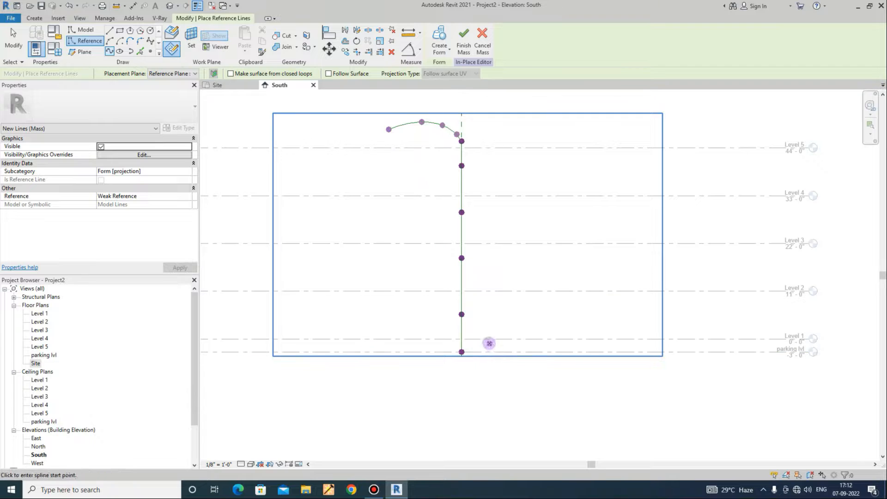
pyautogui.click(487, 339)
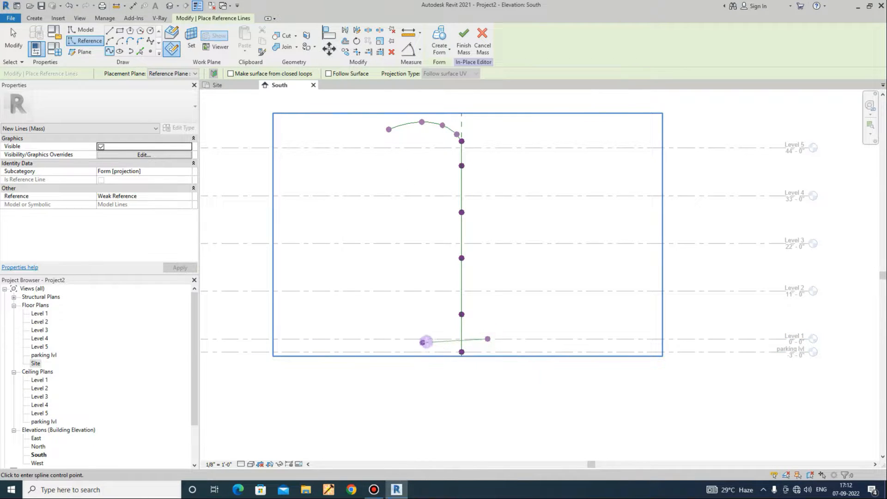
pyautogui.click(430, 339)
pyautogui.click(375, 339)
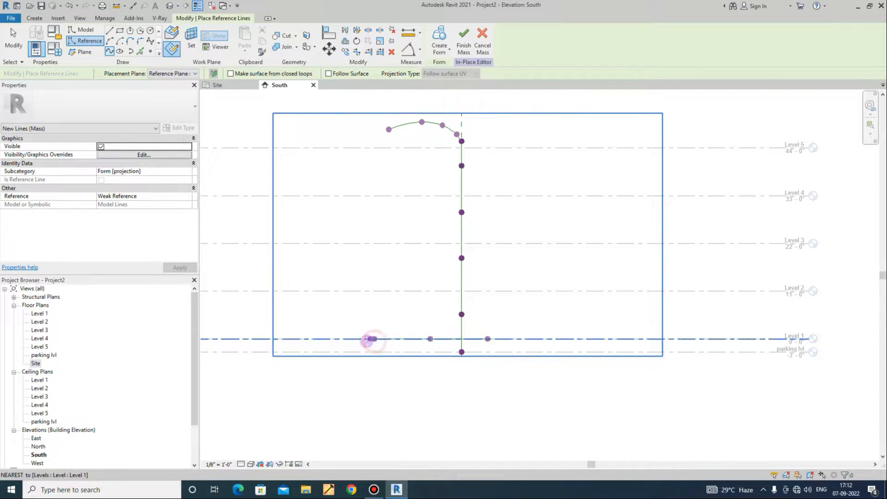
pyautogui.click(294, 339)
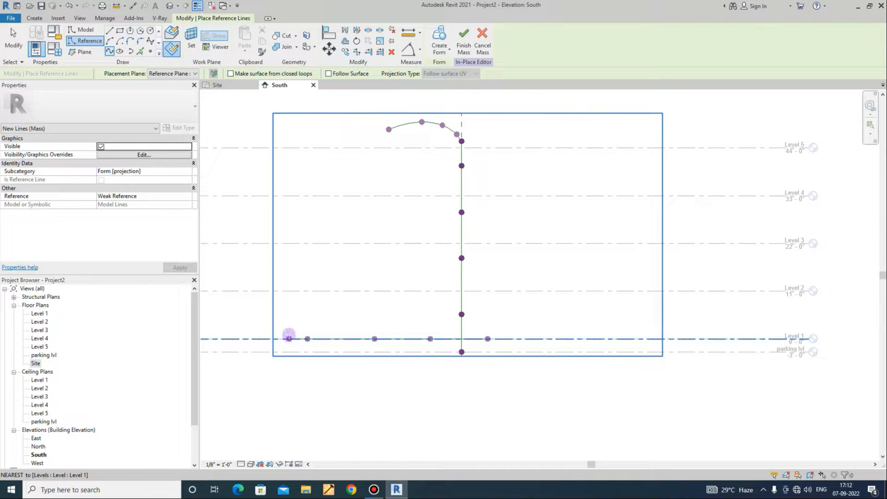
pyautogui.click(289, 339)
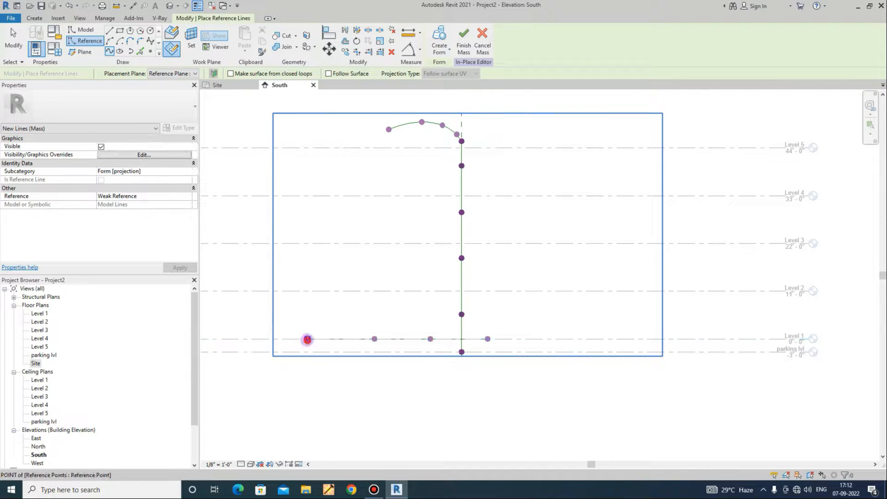
# Draw a curved reference spline through eight points from the left end of the Level 1 spline up to the arch's free end
pyautogui.click(307, 339)
pyautogui.scroll(1, 290, 331)
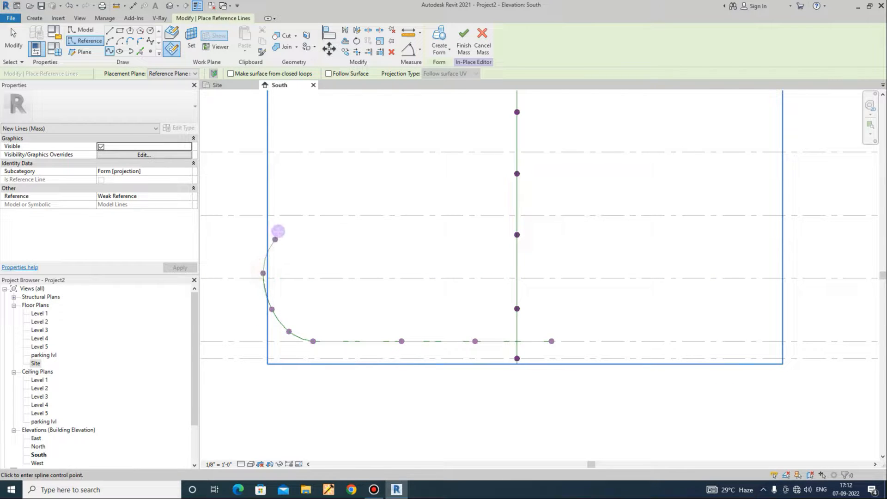
pyautogui.click(281, 216)
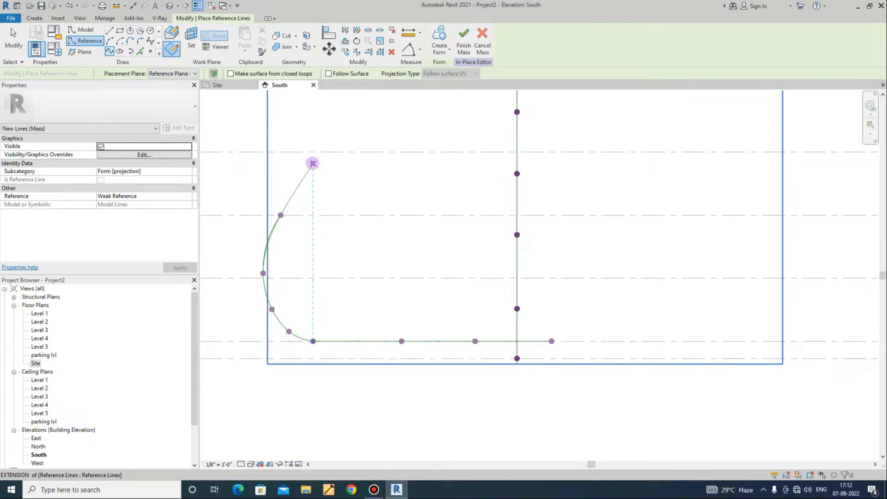
pyautogui.moveTo(344, 147); pyautogui.dragTo(332, 288, button='middle')
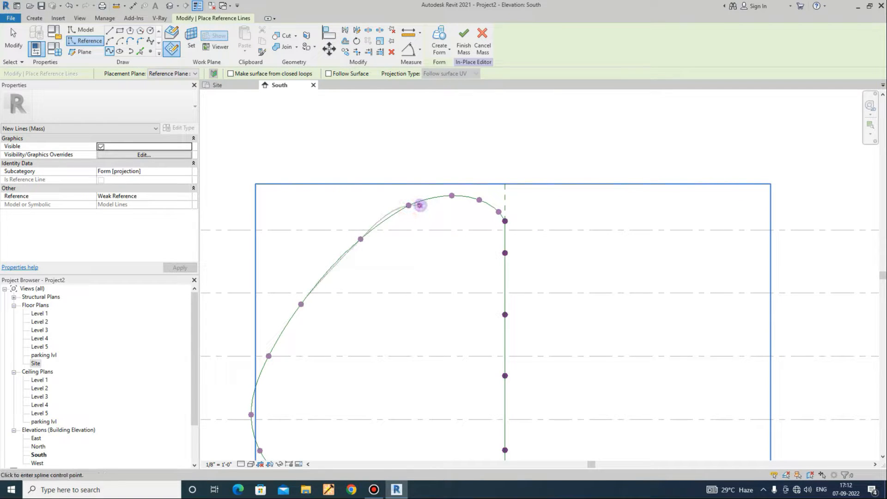
pyautogui.press('Escape')
pyautogui.scroll(-5, 405, 294)
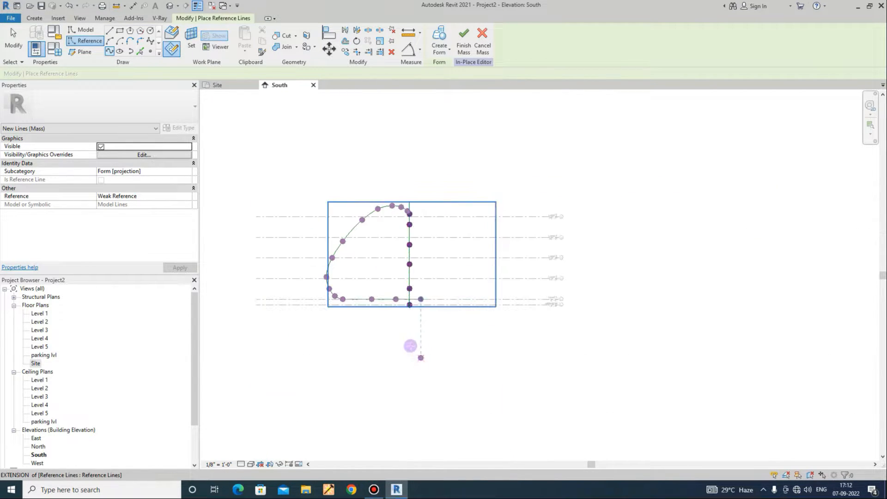
pyautogui.press('Escape')
# Check the horizontal distance from the profile's leftmost spline point to the vertical spline
pyautogui.scroll(2, 327, 280)
pyautogui.click(330, 282)
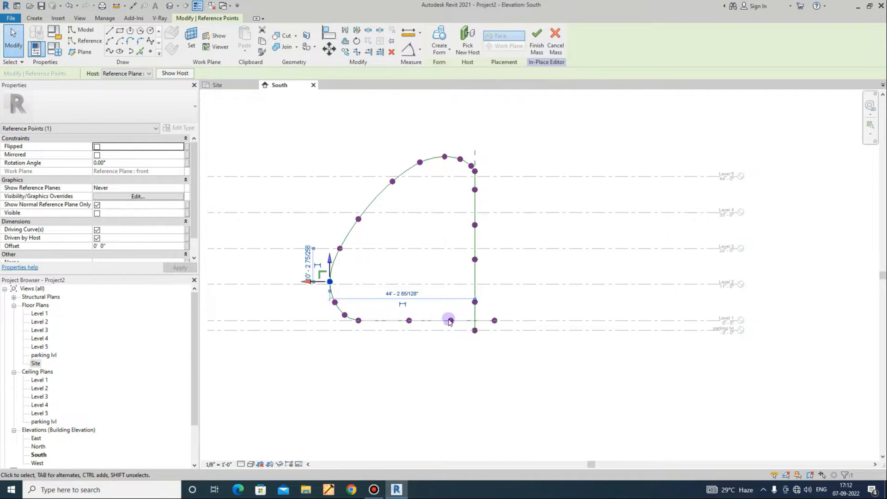
pyautogui.scroll(2, 337, 283)
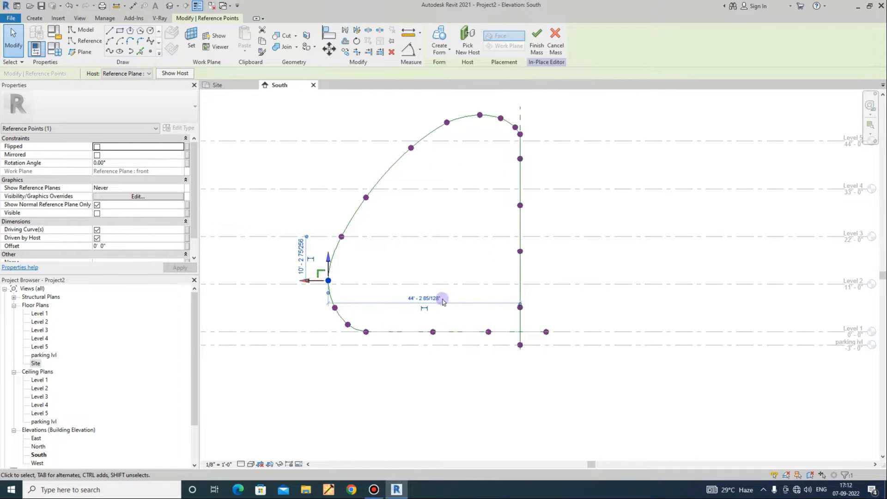
pyautogui.click(464, 400)
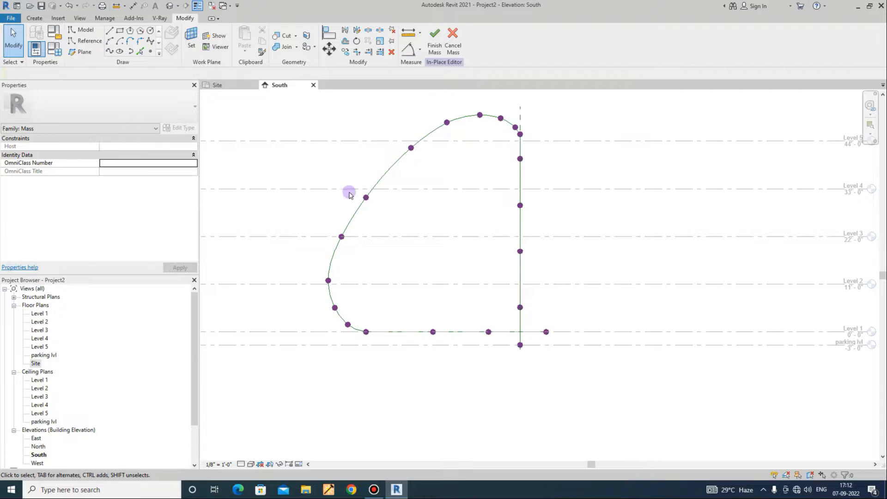
# Lower the reference point joining the arch and the vertical spline along plane c, closer to Level 5, to smooth the corner
pyautogui.scroll(8, 532, 130)
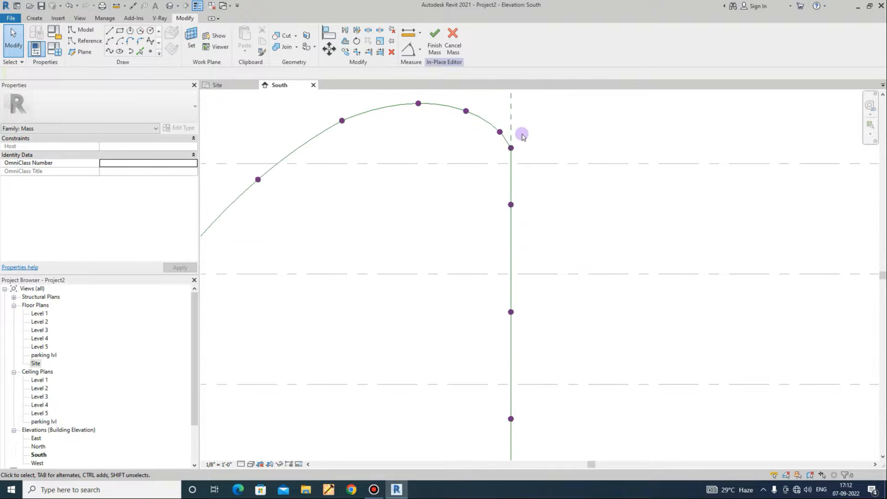
pyautogui.moveTo(544, 191); pyautogui.dragTo(543, 190)
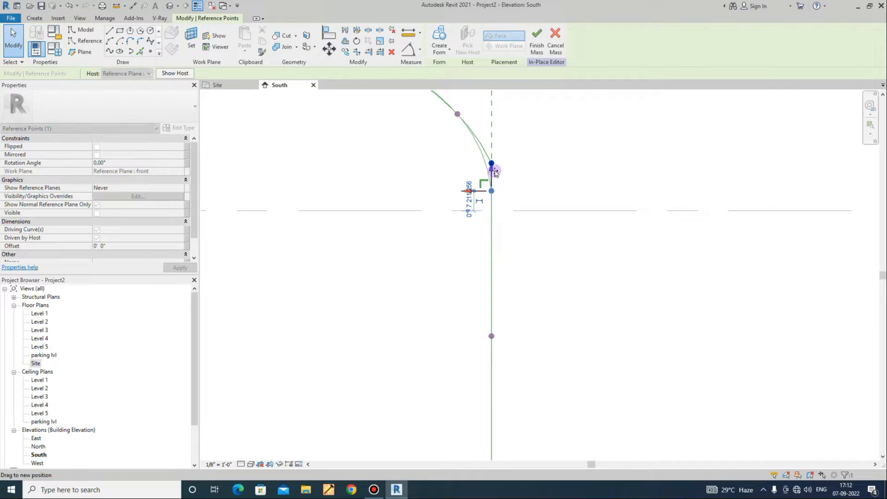
pyautogui.click(540, 168)
pyautogui.scroll(-6, 531, 199)
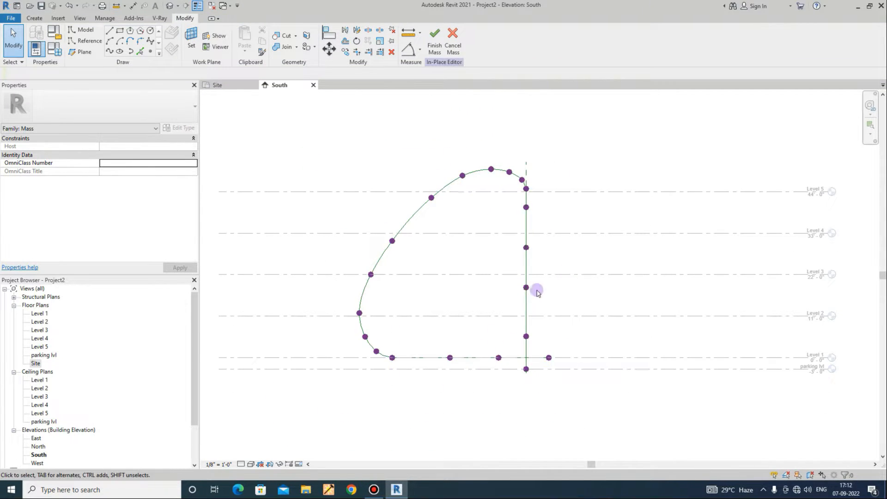
pyautogui.moveTo(537, 292); pyautogui.dragTo(448, 343, button='middle')
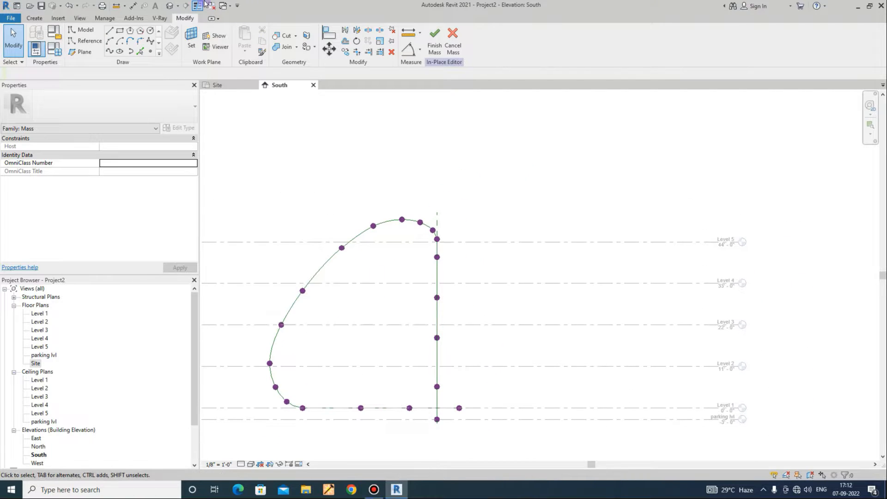
# Examine the sketched front profile in the 3D view from different angles
pyautogui.click(167, 7)
pyautogui.scroll(5, 561, 315)
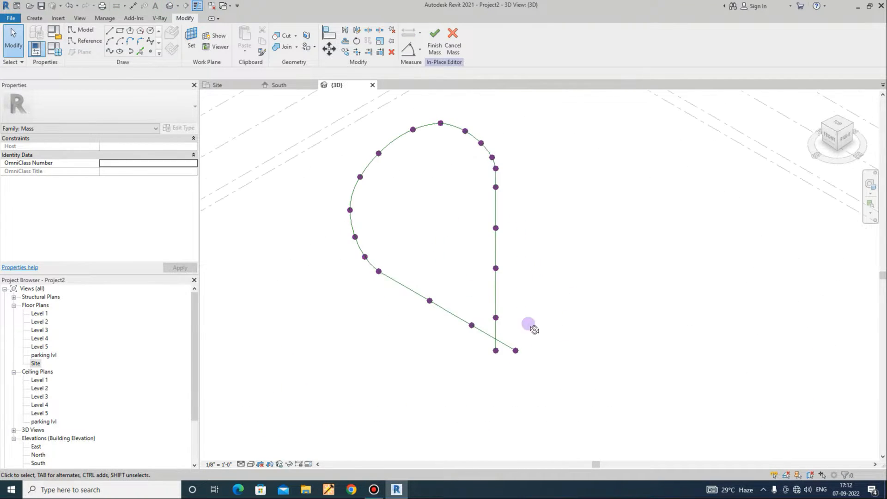
pyautogui.keyDown('shift'); pyautogui.moveTo(533, 329); pyautogui.dragTo(474, 347, button='middle'); pyautogui.keyUp('shift')
# In the Site floor plan, copy the whole front profile with its points vertically onto the back reference plane
pyautogui.doubleClick(36, 363)
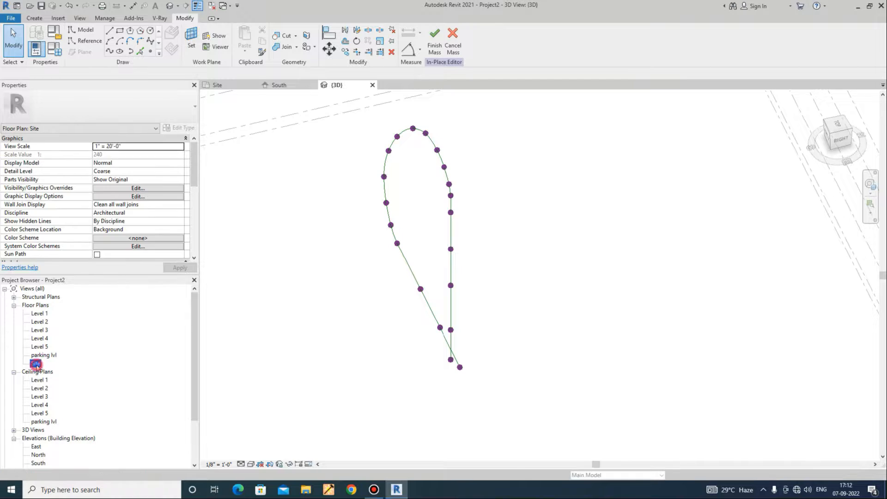
pyautogui.scroll(3, 448, 321)
pyautogui.moveTo(328, 327); pyautogui.dragTo(406, 336, button='middle')
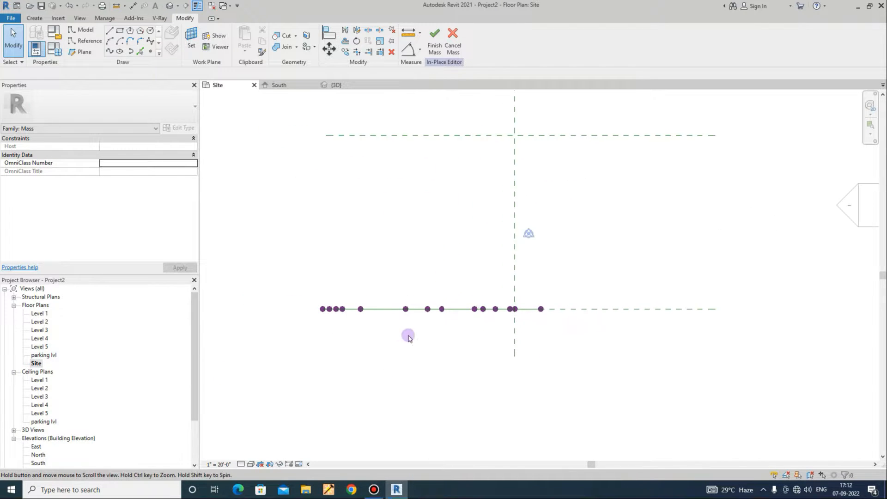
pyautogui.moveTo(502, 327)
pyautogui.mouseDown()
pyautogui.moveTo(645, 335)
pyautogui.moveTo(337, 308)
pyautogui.mouseUp()
pyautogui.moveTo(262, 250); pyautogui.dragTo(602, 350)
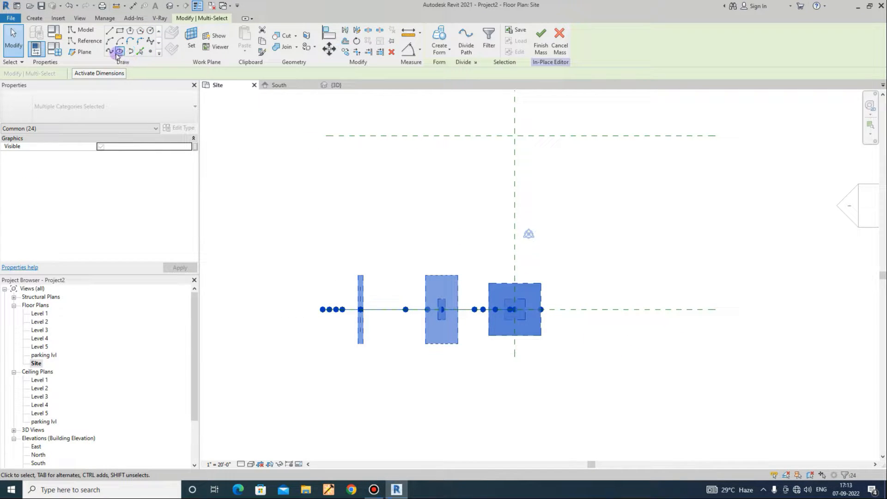
pyautogui.click(344, 52)
pyautogui.click(581, 309)
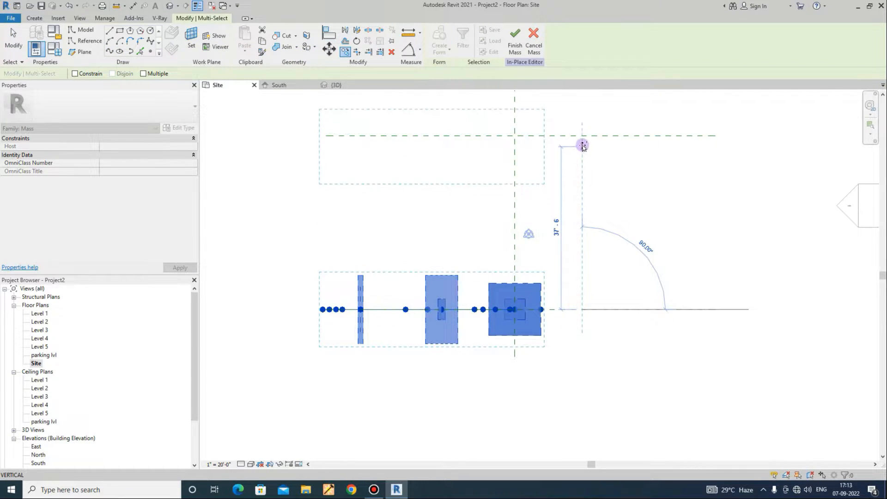
pyautogui.click(583, 135)
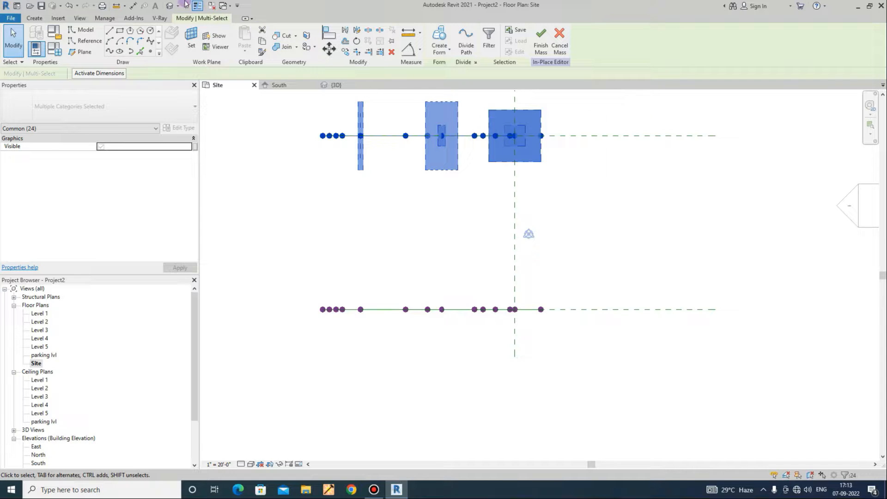
# Open the 3D view and orient it so the straight vertical splines of both profiles can be reached
pyautogui.click(166, 6)
pyautogui.keyDown('shift'); pyautogui.moveTo(545, 311); pyautogui.dragTo(752, 377, button='middle'); pyautogui.keyUp('shift')
pyautogui.scroll(5, 576, 224)
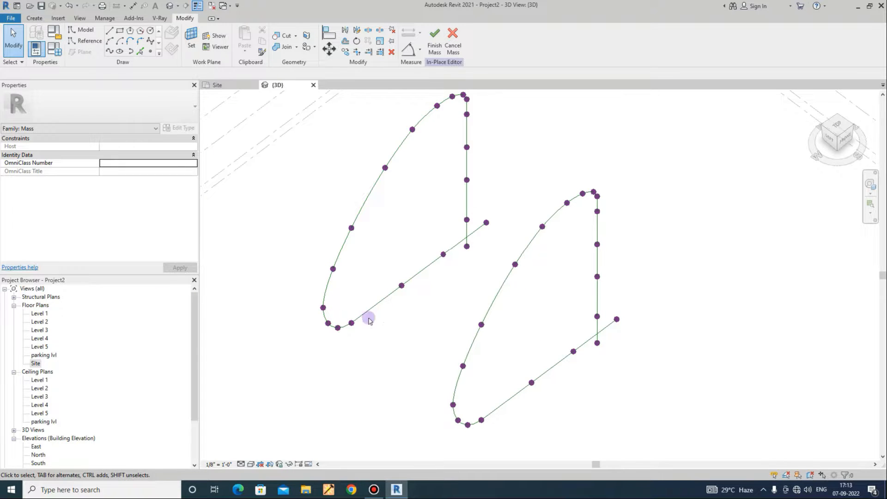
pyautogui.keyDown('shift'); pyautogui.moveTo(369, 320); pyautogui.dragTo(522, 328, button='middle'); pyautogui.keyUp('shift')
pyautogui.scroll(2, 529, 376)
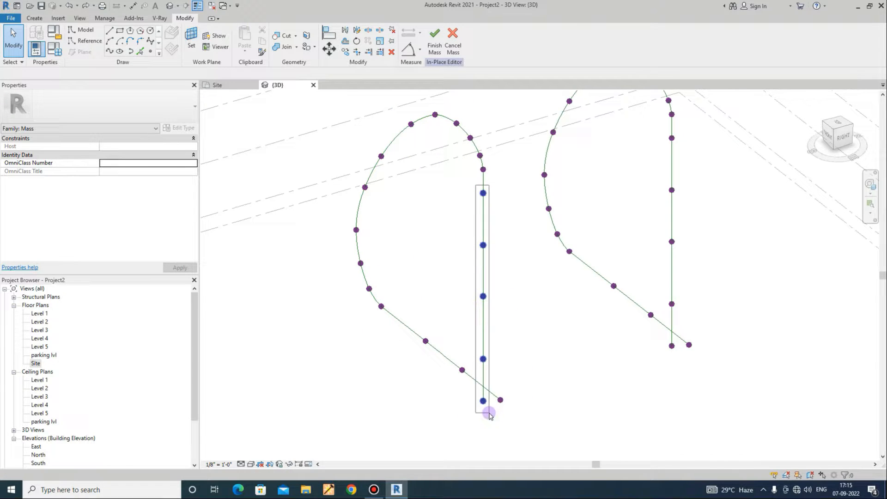
# Using the Right view, move the five lower points of the front profile's vertical spline 5'-0" toward the back profile
pyautogui.moveTo(490, 414); pyautogui.dragTo(490, 415)
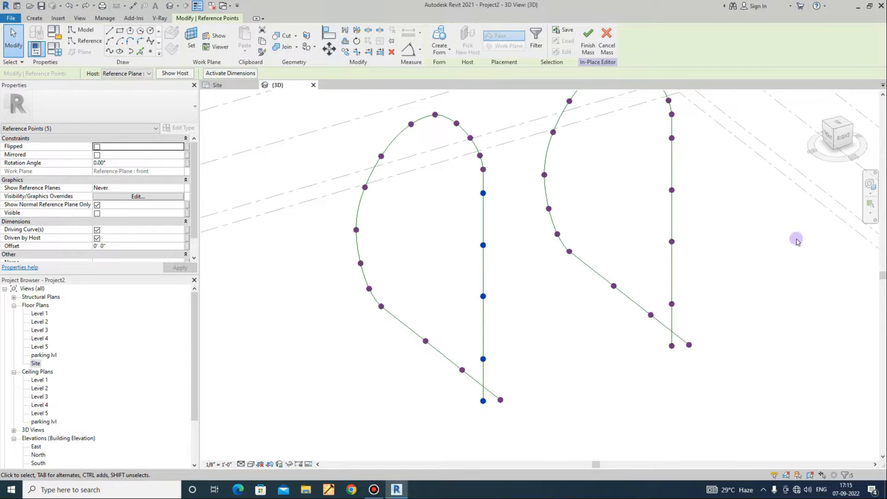
pyautogui.click(838, 141)
pyautogui.press('m')
pyautogui.press('v')
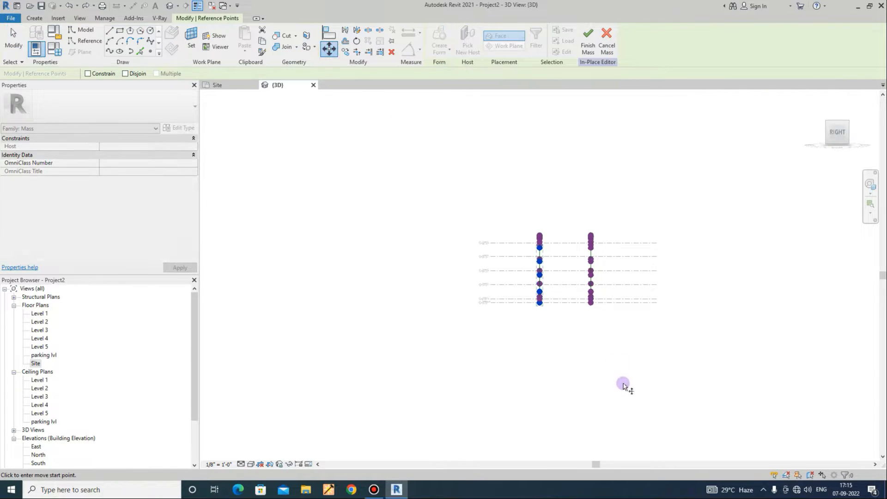
pyautogui.scroll(5, 530, 326)
pyautogui.click(440, 293)
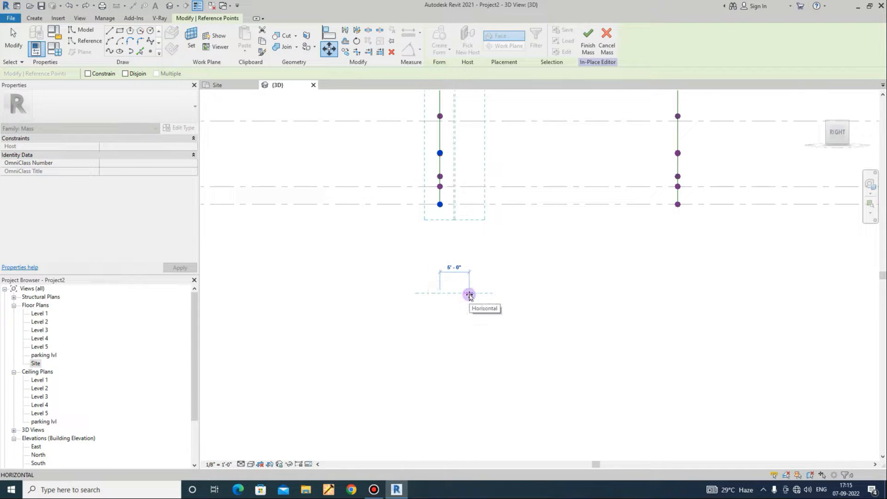
pyautogui.click(470, 295)
pyautogui.scroll(-3, 506, 317)
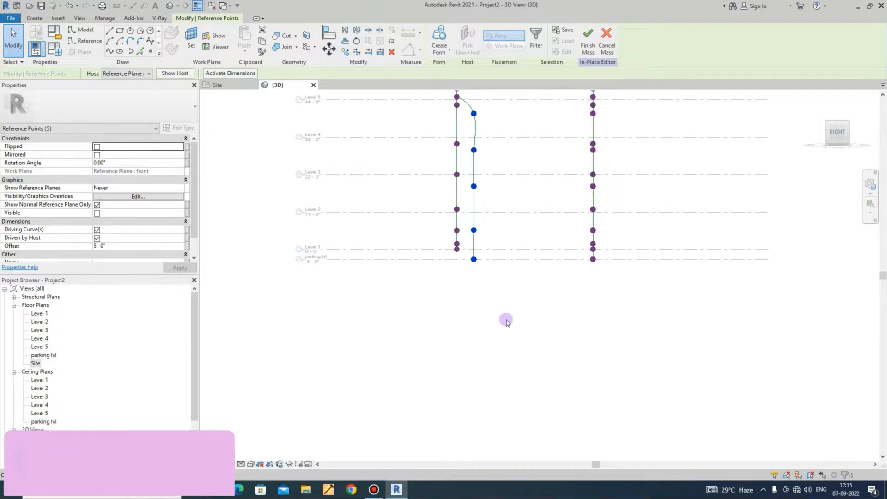
pyautogui.click(515, 307)
pyautogui.scroll(4, 478, 255)
pyautogui.scroll(2, 479, 256)
pyautogui.scroll(-3, 490, 370)
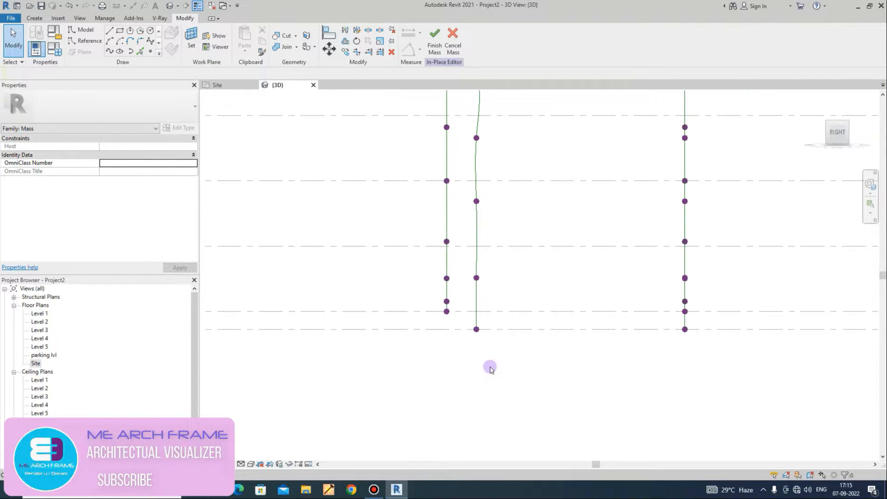
pyautogui.moveTo(501, 146); pyautogui.dragTo(489, 269, button='middle')
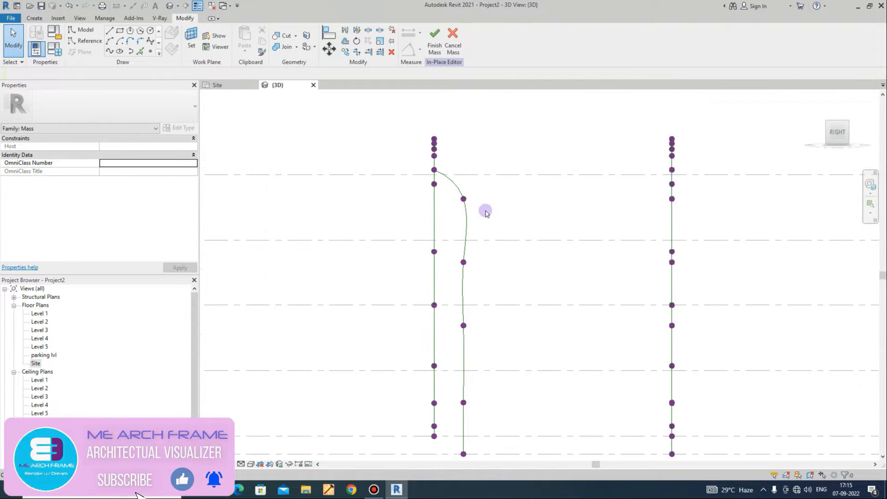
# In the 3D view, pull the front profile's point joining the vertical spline and arch, plus the adjacent arch point, toward the back profile
pyautogui.scroll(-2, 485, 212)
pyautogui.keyDown('shift'); pyautogui.moveTo(485, 214); pyautogui.dragTo(544, 334, button='middle'); pyautogui.keyUp('shift')
pyautogui.scroll(5, 439, 192)
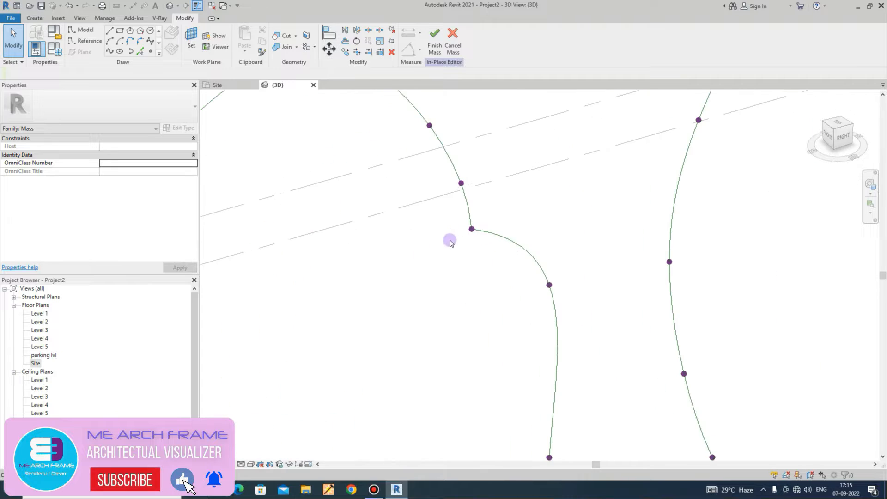
pyautogui.moveTo(505, 250); pyautogui.dragTo(504, 248)
pyautogui.scroll(-3, 487, 224)
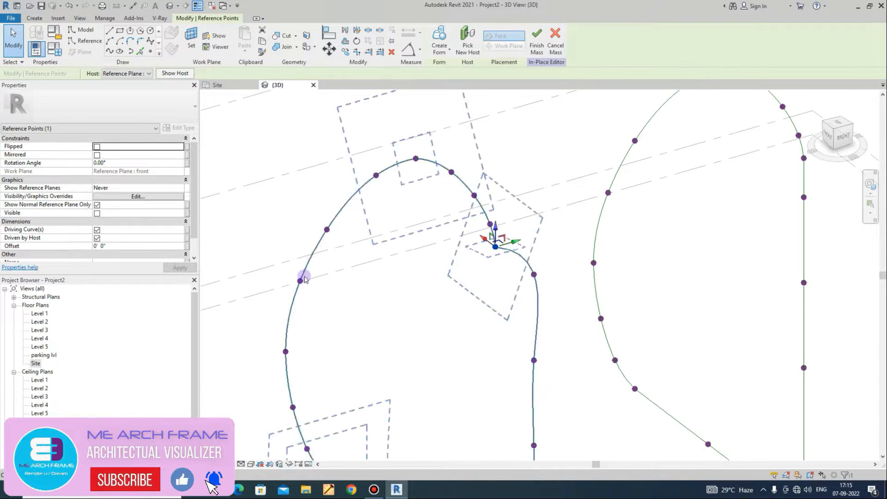
pyautogui.scroll(2, 532, 255)
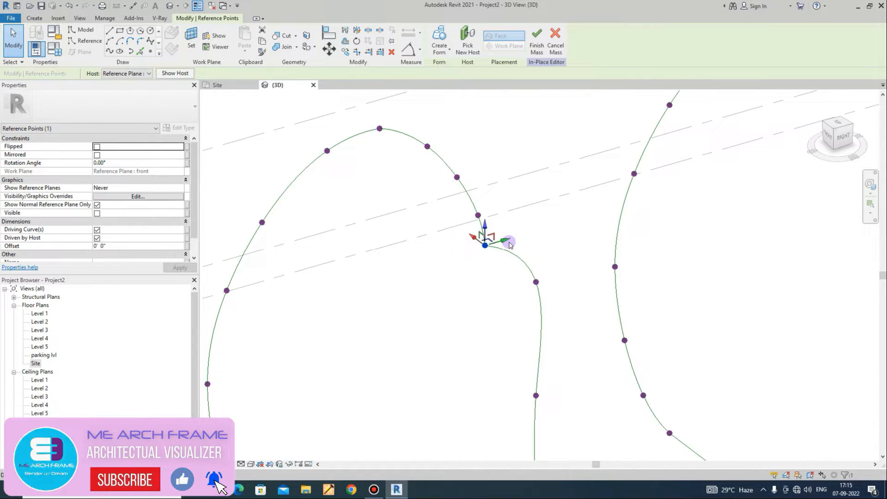
pyautogui.moveTo(510, 244); pyautogui.dragTo(535, 228)
pyautogui.scroll(2, 456, 206)
pyautogui.moveTo(450, 200); pyautogui.dragTo(522, 247)
pyautogui.moveTo(510, 216)
pyautogui.mouseDown()
pyautogui.moveTo(548, 201)
pyautogui.moveTo(519, 204)
pyautogui.mouseUp()
# Pull the following points over the crown and down the outer side of the front arch toward the back profile
pyautogui.moveTo(414, 131); pyautogui.dragTo(506, 142)
pyautogui.moveTo(424, 153); pyautogui.dragTo(520, 276, button='middle')
pyautogui.moveTo(481, 214); pyautogui.dragTo(547, 280)
pyautogui.moveTo(514, 221); pyautogui.dragTo(534, 215)
pyautogui.moveTo(410, 178)
pyautogui.mouseDown()
pyautogui.moveTo(431, 208)
pyautogui.moveTo(453, 186)
pyautogui.mouseUp()
pyautogui.moveTo(306, 213); pyautogui.dragTo(344, 254)
pyautogui.moveTo(259, 330); pyautogui.dragTo(458, 225, button='middle')
pyautogui.moveTo(362, 222); pyautogui.dragTo(427, 275)
pyautogui.moveTo(365, 370); pyautogui.dragTo(434, 138, button='middle')
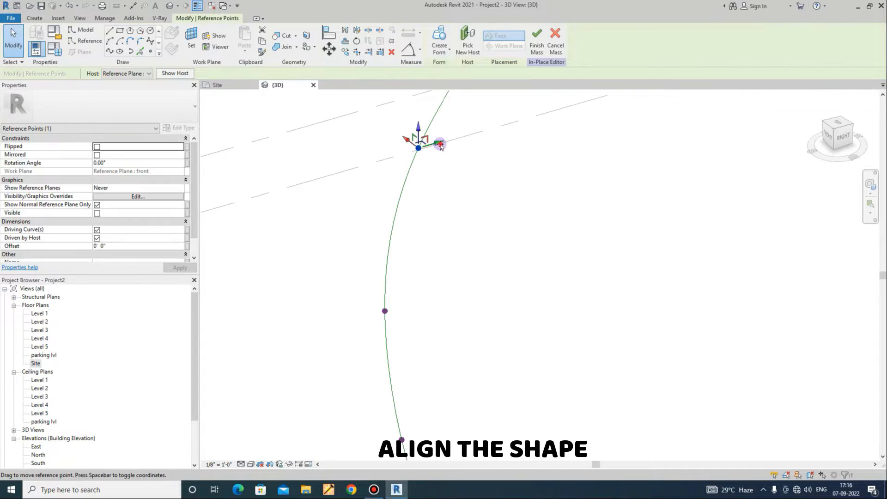
pyautogui.moveTo(438, 138); pyautogui.dragTo(463, 132)
# Using the Right view, move the front profile's arch-to-vertical junction point further back, roughly in line with the vertical spline
pyautogui.scroll(-3, 290, 283)
pyautogui.click(844, 138)
pyautogui.scroll(3, 536, 263)
pyautogui.moveTo(548, 185); pyautogui.dragTo(535, 351, button='middle')
pyautogui.scroll(3, 531, 162)
pyautogui.click(519, 163)
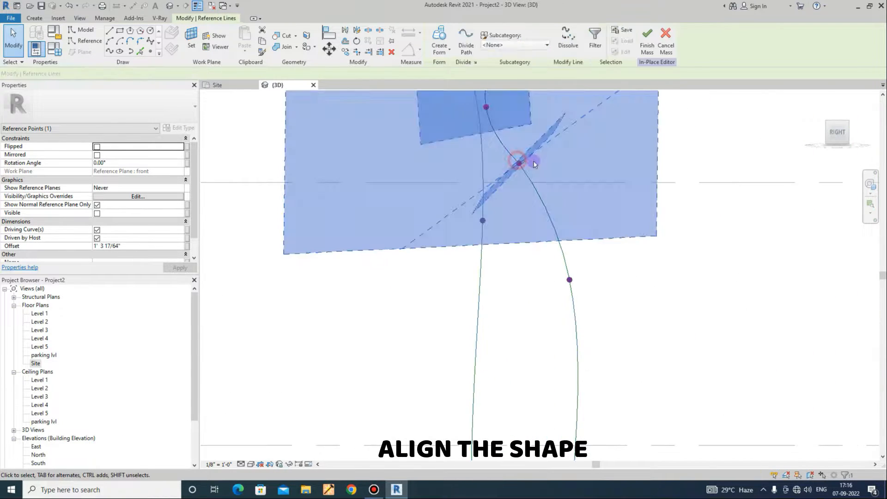
pyautogui.moveTo(536, 162); pyautogui.dragTo(583, 160)
# Open the Site floor plan and start shifting individual arch points of the front profile toward the back reference plane
pyautogui.scroll(-3, 531, 207)
pyautogui.doubleClick(37, 364)
pyautogui.click(568, 337)
pyautogui.moveTo(555, 321); pyautogui.dragTo(572, 284)
pyautogui.scroll(4, 585, 295)
pyautogui.moveTo(595, 252); pyautogui.dragTo(591, 318)
pyautogui.moveTo(578, 308); pyautogui.dragTo(577, 269)
pyautogui.scroll(-5, 538, 244)
pyautogui.moveTo(473, 252); pyautogui.dragTo(481, 275)
pyautogui.moveTo(390, 330)
pyautogui.mouseDown()
pyautogui.moveTo(418, 358)
pyautogui.moveTo(379, 319)
pyautogui.mouseUp()
pyautogui.moveTo(505, 295); pyautogui.dragTo(538, 326)
pyautogui.moveTo(525, 294); pyautogui.dragTo(524, 276)
# In plan, adjust the offsets of further front arch points toward the back plane, working out to the profile's outer curved end
pyautogui.scroll(3, 646, 323)
pyautogui.moveTo(377, 298); pyautogui.dragTo(580, 236)
pyautogui.scroll(3, 522, 258)
pyautogui.scroll(-4, 586, 296)
pyautogui.scroll(2, 591, 309)
pyautogui.moveTo(531, 346); pyautogui.dragTo(547, 267)
pyautogui.moveTo(427, 339); pyautogui.dragTo(444, 313)
pyautogui.moveTo(279, 358)
pyautogui.mouseDown()
pyautogui.moveTo(314, 391)
pyautogui.moveTo(291, 345)
pyautogui.mouseUp()
pyautogui.moveTo(455, 344); pyautogui.dragTo(485, 373)
pyautogui.moveTo(471, 341); pyautogui.dragTo(471, 324)
pyautogui.moveTo(277, 302); pyautogui.dragTo(308, 333)
pyautogui.scroll(5, 210, 355)
pyautogui.click(215, 359)
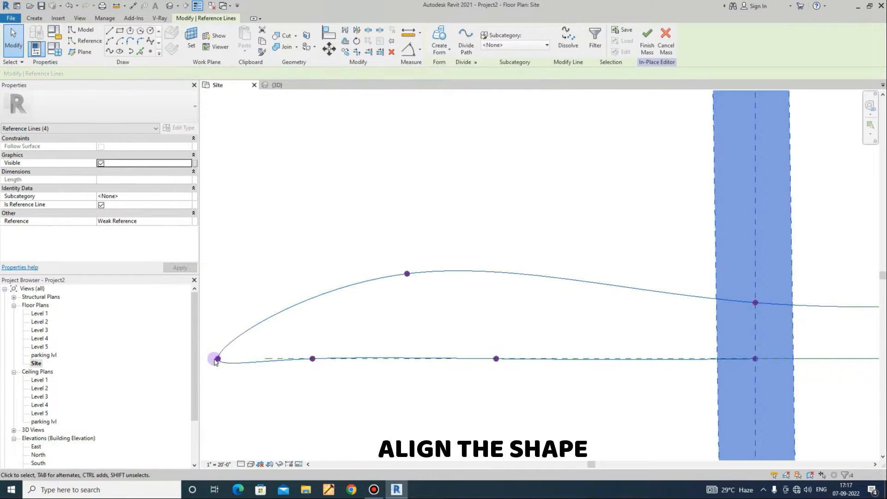
# Raise the sagging arch points near the vertical-spline end of the front profile further toward the back plane
pyautogui.scroll(-3, 343, 331)
pyautogui.moveTo(561, 300); pyautogui.dragTo(578, 259)
pyautogui.scroll(-4, 446, 339)
pyautogui.moveTo(531, 354); pyautogui.dragTo(402, 351, button='middle')
pyautogui.moveTo(609, 290); pyautogui.dragTo(659, 291)
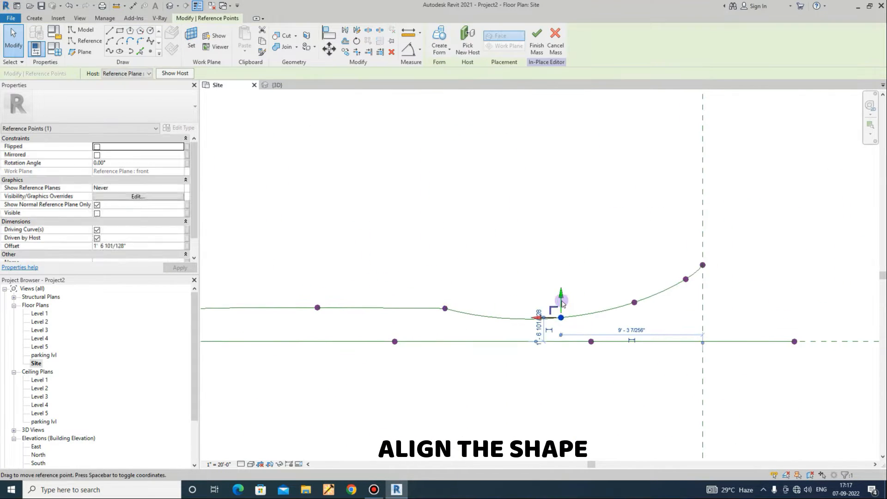
pyautogui.moveTo(560, 301); pyautogui.dragTo(560, 293)
pyautogui.scroll(2, 613, 285)
pyautogui.moveTo(646, 296); pyautogui.dragTo(644, 276)
# Nudge successive front arch points toward the back plane to smooth the dip along the middle of the curve in plan
pyautogui.scroll(3, 725, 265)
pyautogui.moveTo(724, 264); pyautogui.dragTo(723, 242)
pyautogui.moveTo(588, 295); pyautogui.dragTo(587, 282)
pyautogui.moveTo(392, 346); pyautogui.dragTo(393, 332)
pyautogui.scroll(-3, 397, 333)
pyautogui.moveTo(591, 279); pyautogui.dragTo(592, 268)
pyautogui.moveTo(684, 258); pyautogui.dragTo(523, 308, button='middle')
pyautogui.moveTo(647, 291); pyautogui.dragTo(647, 264)
pyautogui.moveTo(326, 293); pyautogui.dragTo(454, 360)
pyautogui.moveTo(432, 319); pyautogui.dragTo(433, 304)
pyautogui.moveTo(259, 328); pyautogui.dragTo(537, 301, button='middle')
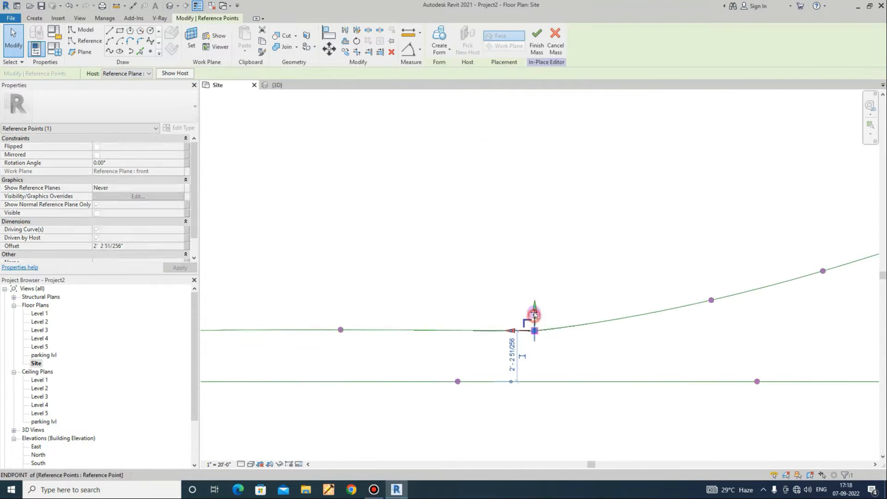
pyautogui.moveTo(535, 313); pyautogui.dragTo(534, 305)
# Refine the arch points between the middle and the vertical-spline end so the front profile rises evenly in plan
pyautogui.scroll(-4, 617, 280)
pyautogui.scroll(2, 478, 315)
pyautogui.moveTo(480, 276); pyautogui.dragTo(503, 273)
pyautogui.moveTo(594, 272); pyautogui.dragTo(635, 310)
pyautogui.moveTo(614, 273); pyautogui.dragTo(614, 261)
pyautogui.moveTo(693, 262); pyautogui.dragTo(735, 298)
pyautogui.moveTo(714, 264); pyautogui.dragTo(695, 258)
# Check the front profile's plan curve up close and fine-tune a middle arch point slightly toward the back plane
pyautogui.scroll(3, 767, 266)
pyautogui.scroll(3, 699, 279)
pyautogui.scroll(2, 713, 280)
pyautogui.scroll(-6, 776, 258)
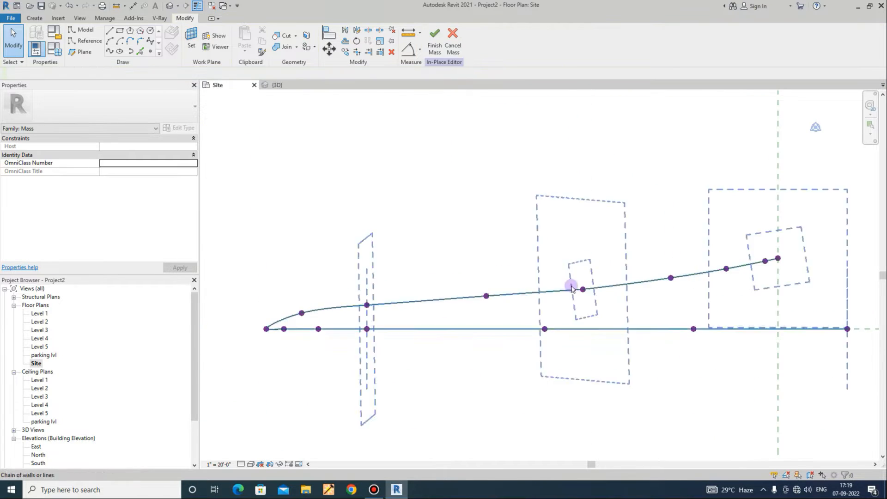
pyautogui.scroll(1, 693, 258)
pyautogui.moveTo(539, 274); pyautogui.dragTo(579, 315)
pyautogui.moveTo(558, 272); pyautogui.dragTo(558, 268)
pyautogui.click(557, 396)
# Return to the 3D view, close the inactive views, and join the two profiles' bottom corner points with a spline through points
pyautogui.hotkey('ctrl', 'Tab')
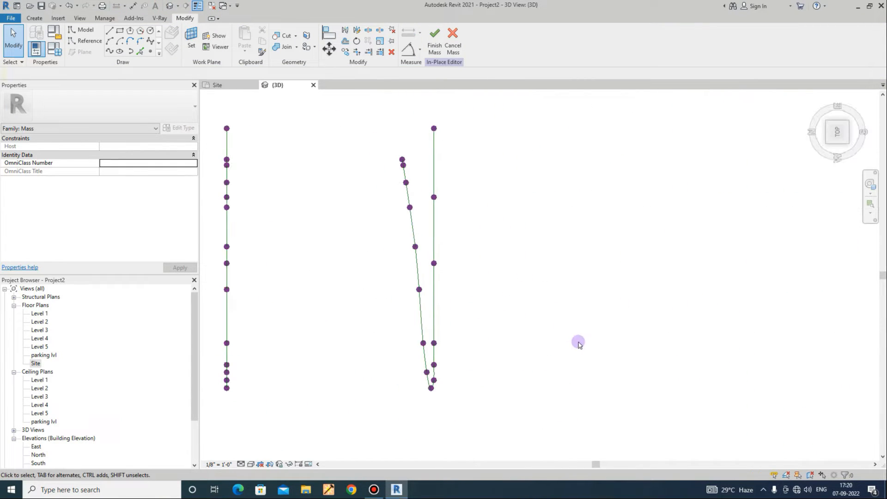
pyautogui.click(212, 7)
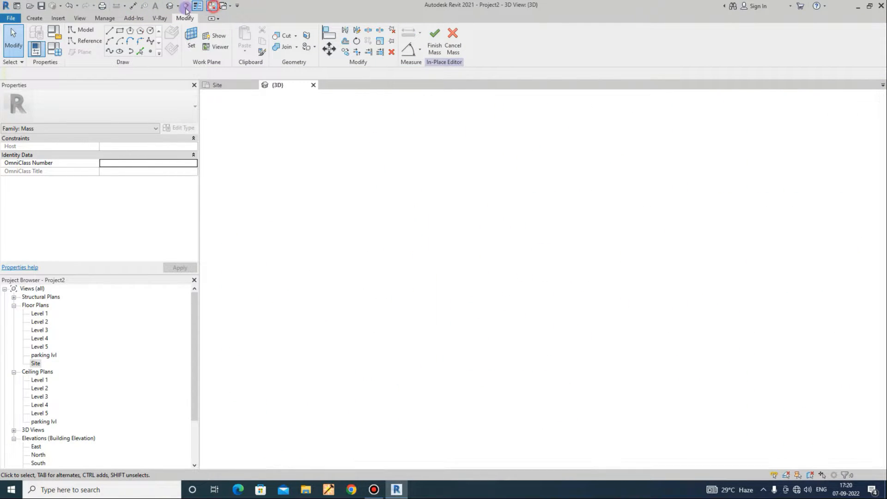
pyautogui.keyDown('shift'); pyautogui.moveTo(524, 296); pyautogui.dragTo(560, 312, button='middle'); pyautogui.keyUp('shift')
pyautogui.scroll(5, 483, 331)
pyautogui.scroll(2, 484, 321)
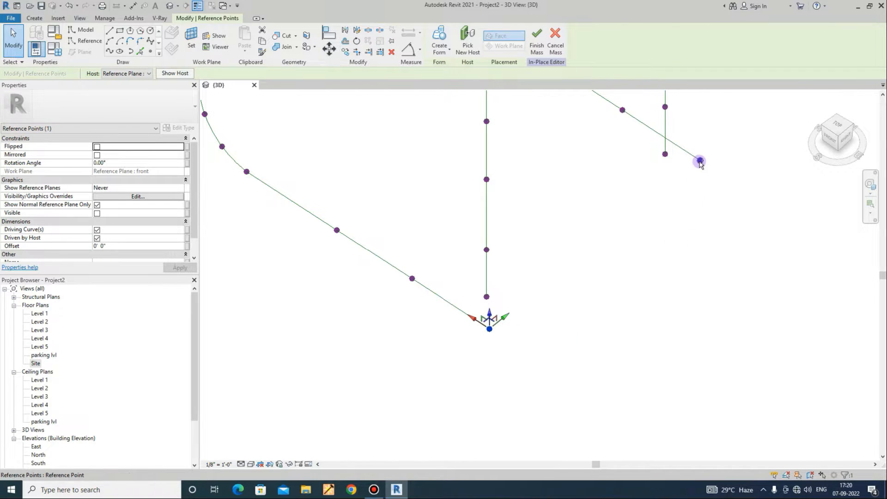
pyautogui.click(108, 52)
# Join the next two pairs of matching points along the front and back bottom edges with splines through points
pyautogui.moveTo(394, 209); pyautogui.dragTo(446, 351)
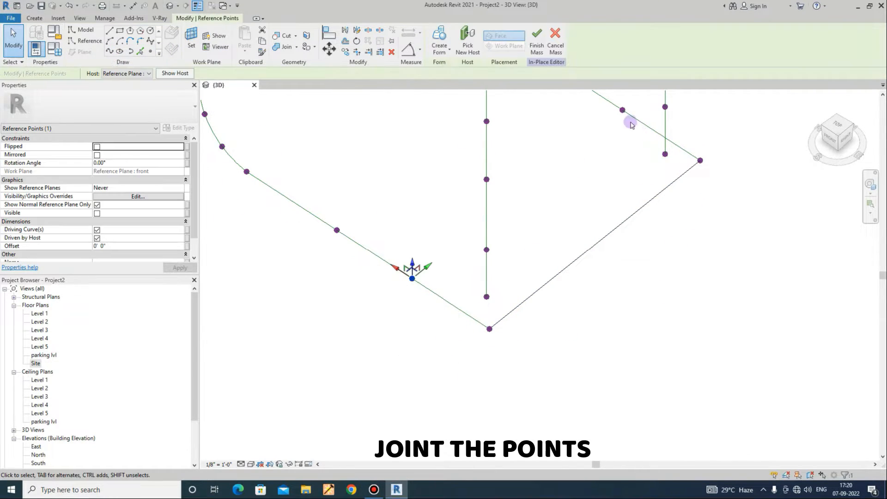
pyautogui.moveTo(629, 158); pyautogui.dragTo(628, 227, button='middle')
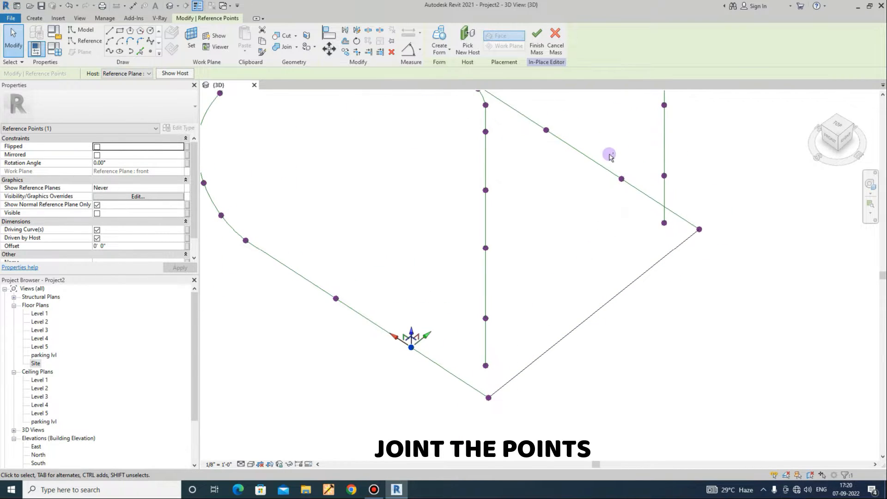
pyautogui.keyDown('ctrl'); pyautogui.moveTo(603, 138); pyautogui.dragTo(646, 224); pyautogui.keyUp('ctrl')
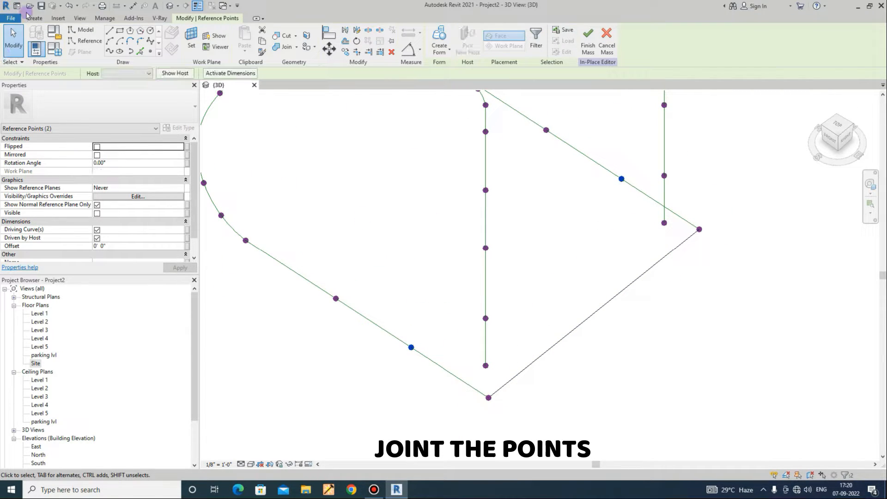
pyautogui.click(111, 51)
pyautogui.moveTo(318, 268); pyautogui.dragTo(356, 331)
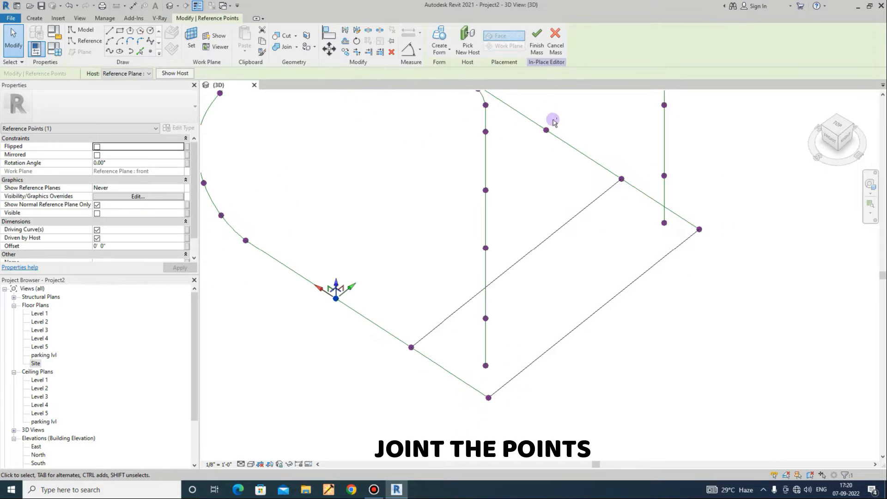
pyautogui.keyDown('ctrl'); pyautogui.moveTo(544, 149); pyautogui.dragTo(539, 153); pyautogui.keyUp('ctrl')
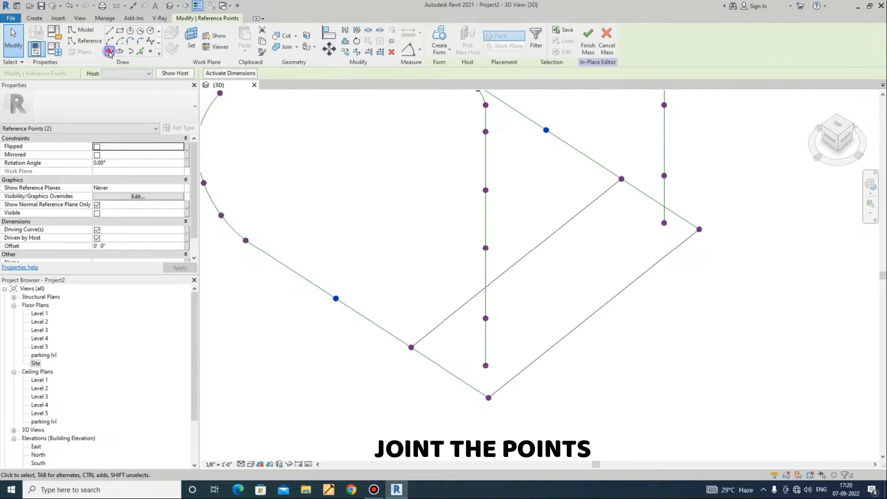
pyautogui.click(109, 51)
# Connect the remaining matching point pairs of the front and back profiles around the curved side, arch and vertical splines
pyautogui.scroll(5, 456, 301)
pyautogui.moveTo(456, 298); pyautogui.dragTo(510, 389)
pyautogui.scroll(-2, 436, 372)
pyautogui.scroll(2, 713, 198)
pyautogui.scroll(3, 648, 180)
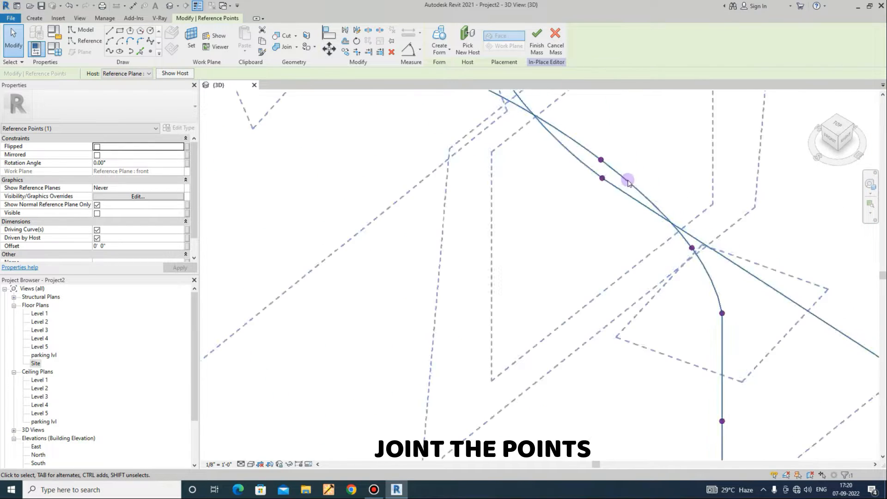
pyautogui.scroll(3, 582, 174)
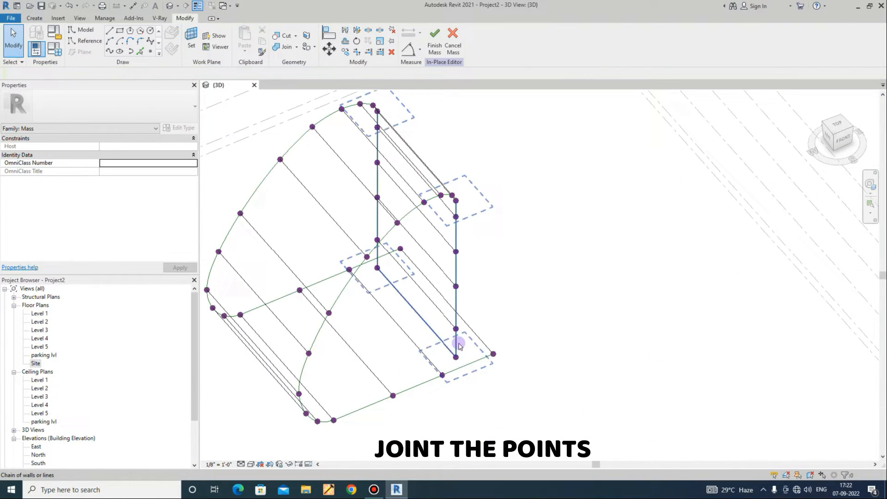
# Create a form surface from the three connecting reference lines across the straight bottom edges of the profiles
pyautogui.keyDown('shift'); pyautogui.moveTo(455, 340); pyautogui.dragTo(572, 292, button='middle'); pyautogui.keyUp('shift')
pyautogui.click(440, 354)
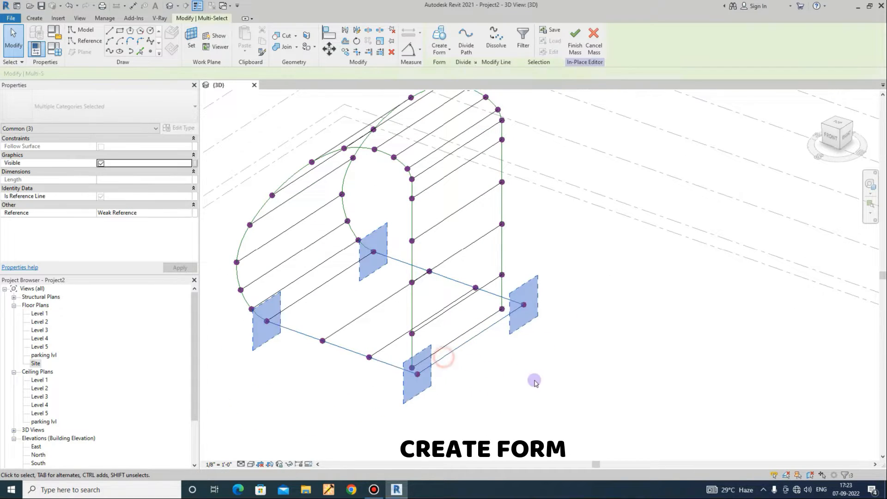
pyautogui.scroll(3, 455, 369)
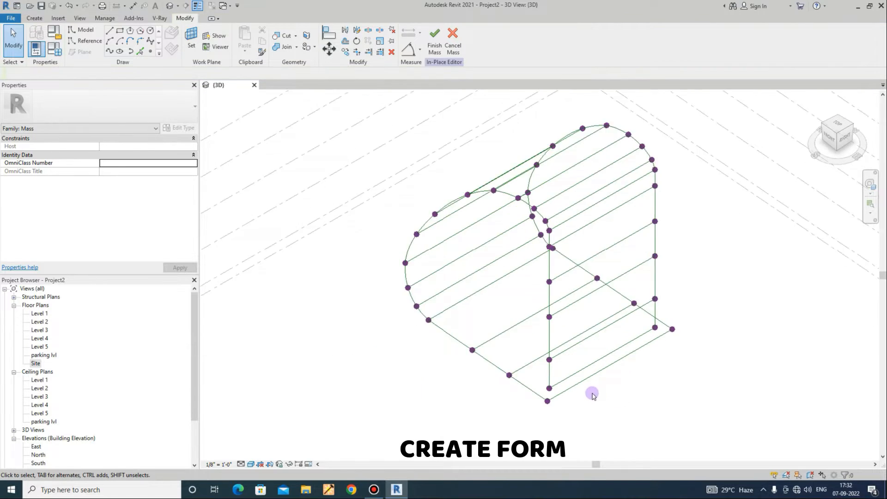
pyautogui.scroll(5, 575, 401)
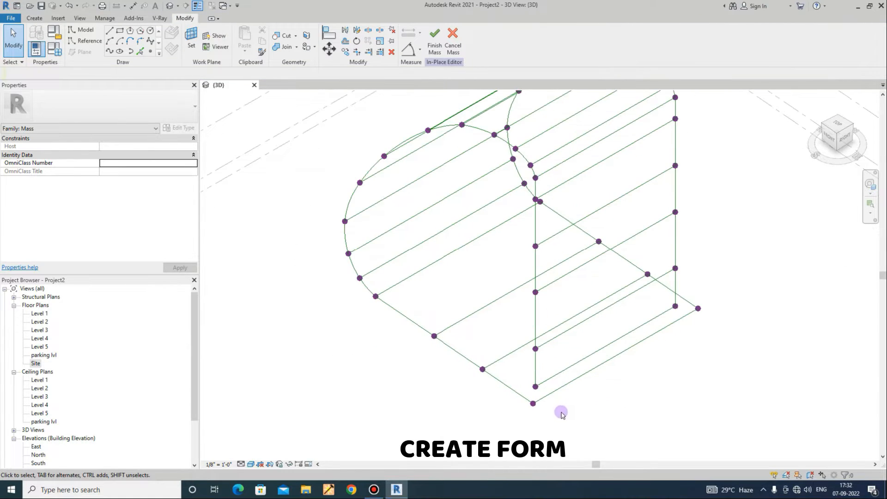
pyautogui.press('Tab')
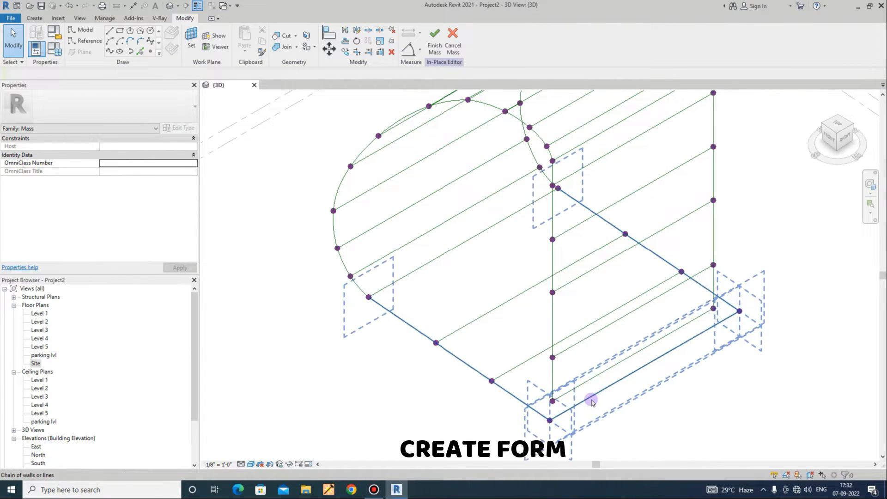
pyautogui.click(591, 401)
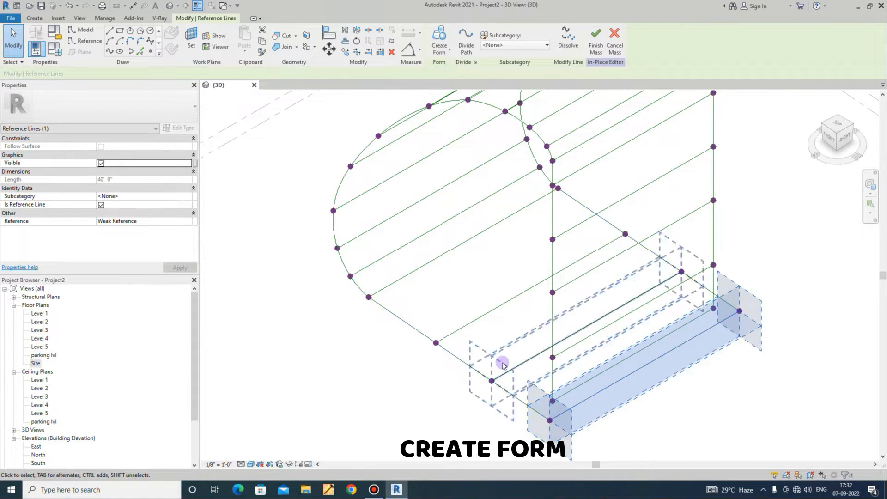
pyautogui.click(517, 370)
pyautogui.keyDown('ctrl'); pyautogui.click(483, 317); pyautogui.keyUp('ctrl')
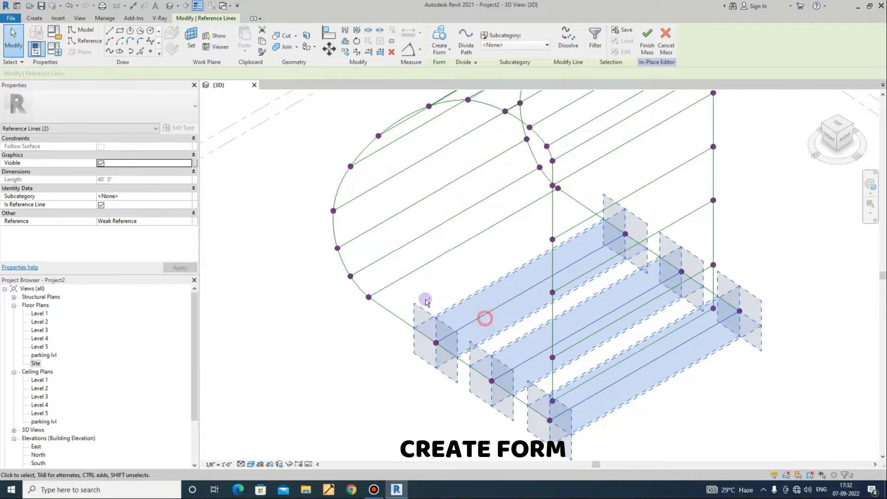
pyautogui.keyDown('ctrl'); pyautogui.click(389, 285); pyautogui.keyUp('ctrl')
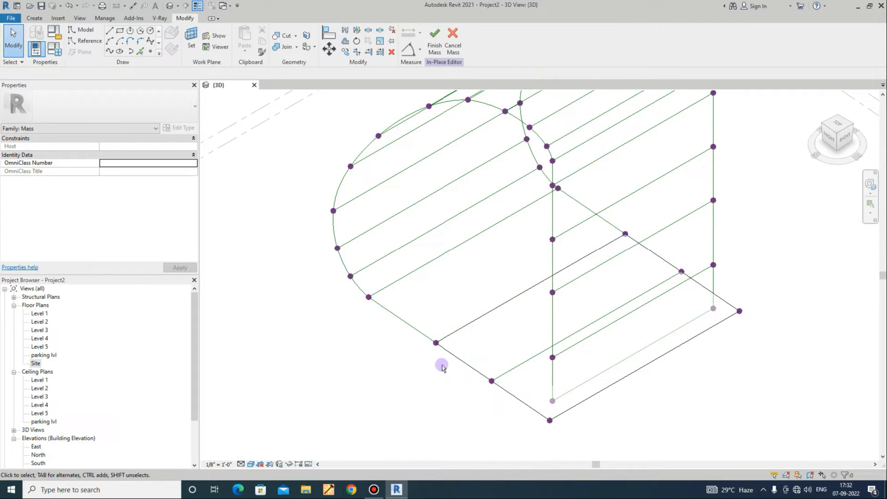
pyautogui.keyDown('shift'); pyautogui.moveTo(441, 364); pyautogui.dragTo(603, 161, button='middle'); pyautogui.keyUp('shift')
pyautogui.scroll(1, 597, 221)
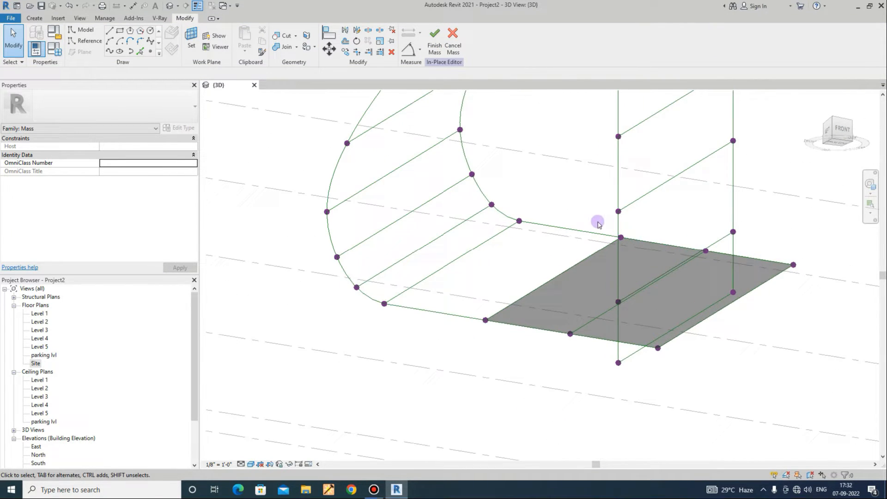
# Select the connecting reference lines from the bottom form's inner edge around the lower bend of the profiles
pyautogui.click(583, 260)
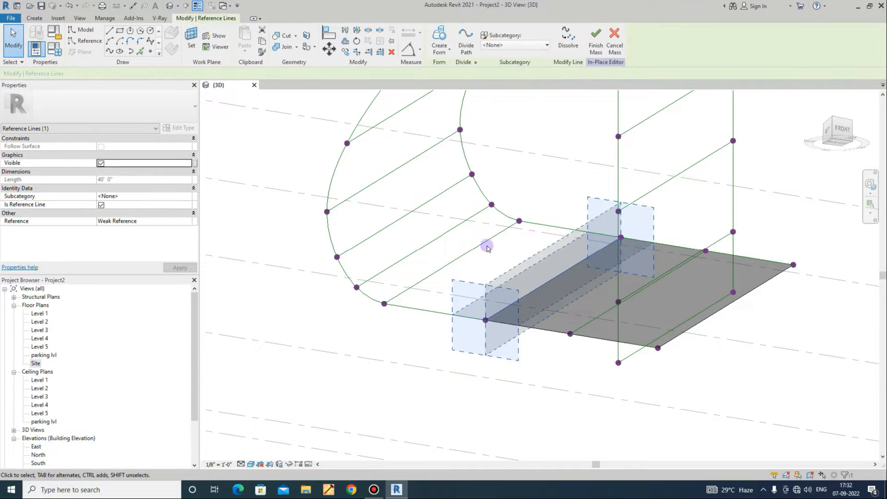
pyautogui.keyDown('ctrl'); pyautogui.click(479, 246); pyautogui.keyUp('ctrl')
pyautogui.scroll(5, 496, 206)
pyautogui.scroll(4, 496, 206)
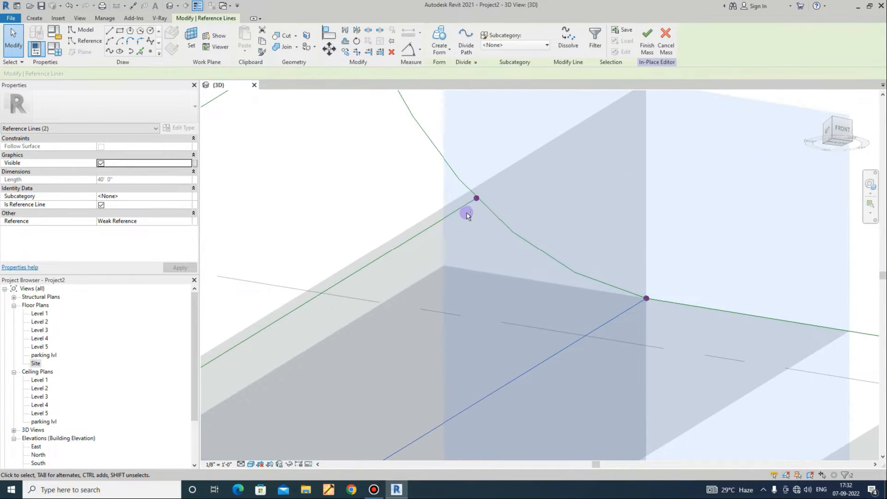
pyautogui.keyDown('ctrl'); pyautogui.click(453, 207); pyautogui.keyUp('ctrl')
pyautogui.scroll(-6, 465, 248)
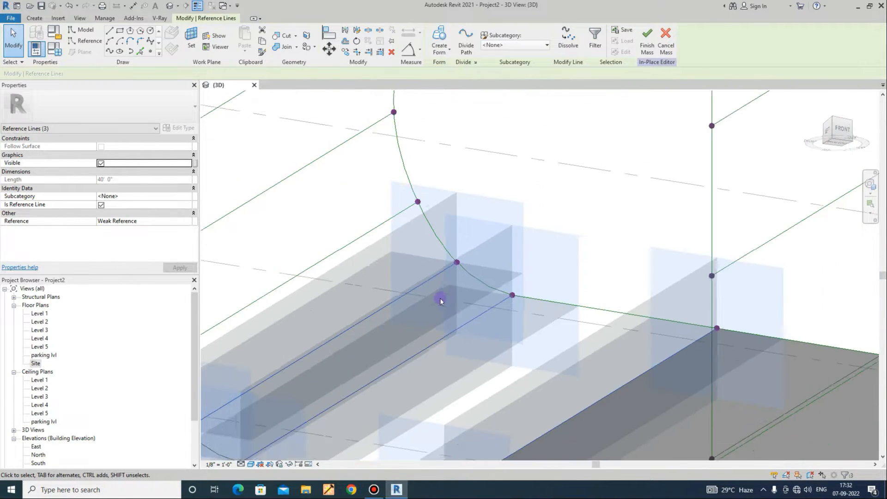
pyautogui.keyDown('ctrl'); pyautogui.click(355, 213); pyautogui.keyUp('ctrl')
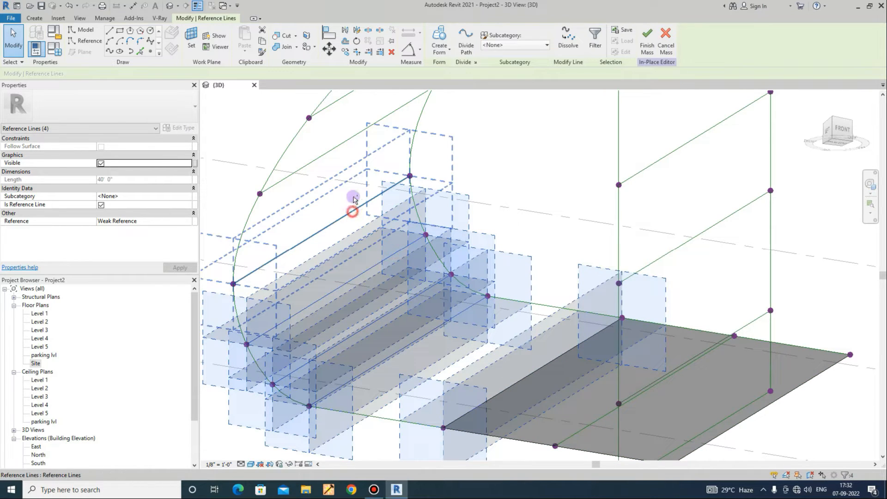
pyautogui.keyDown('ctrl'); pyautogui.click(345, 141); pyautogui.keyUp('ctrl')
pyautogui.scroll(4, 471, 337)
pyautogui.keyDown('ctrl'); pyautogui.click(467, 245); pyautogui.keyUp('ctrl')
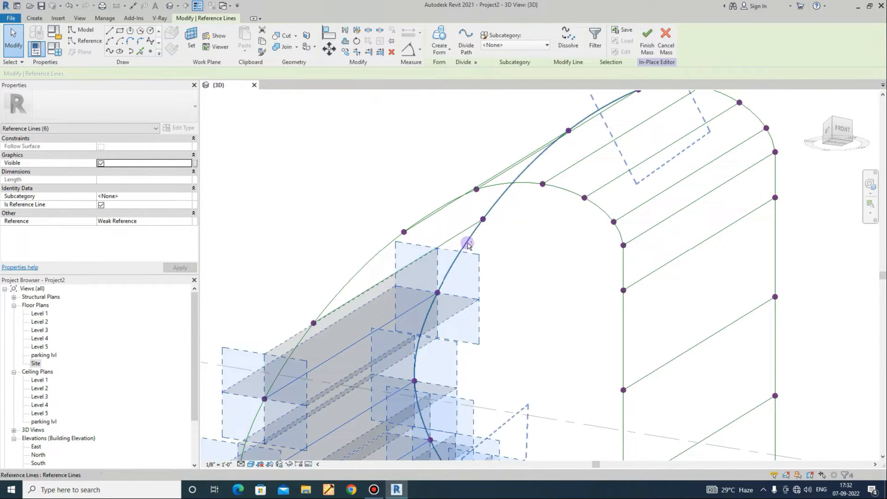
pyautogui.keyDown('ctrl'); pyautogui.click(464, 234); pyautogui.keyUp('ctrl')
pyautogui.keyDown('shift'); pyautogui.moveTo(573, 238); pyautogui.dragTo(530, 217, button='middle'); pyautogui.keyUp('shift')
pyautogui.keyDown('ctrl'); pyautogui.click(530, 169); pyautogui.keyUp('ctrl')
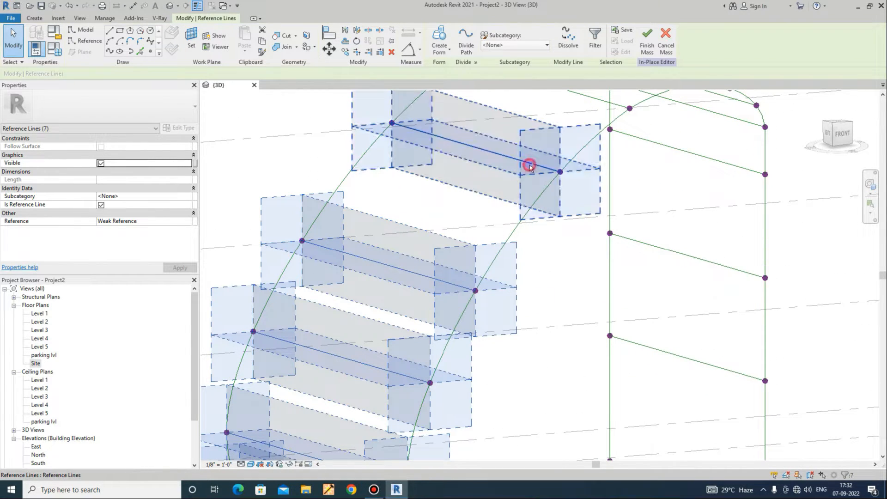
pyautogui.keyDown('shift'); pyautogui.moveTo(530, 169); pyautogui.dragTo(475, 206, button='middle'); pyautogui.keyUp('shift')
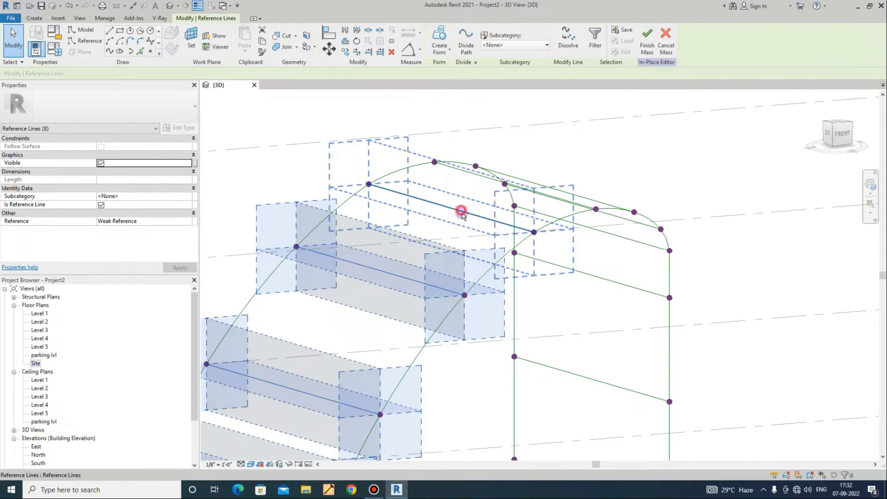
pyautogui.keyDown('ctrl'); pyautogui.click(461, 211); pyautogui.keyUp('ctrl')
pyautogui.press('alt')
pyautogui.moveTo(634, 318); pyautogui.dragTo(361, 229, button='middle')
pyautogui.scroll(5, 365, 239)
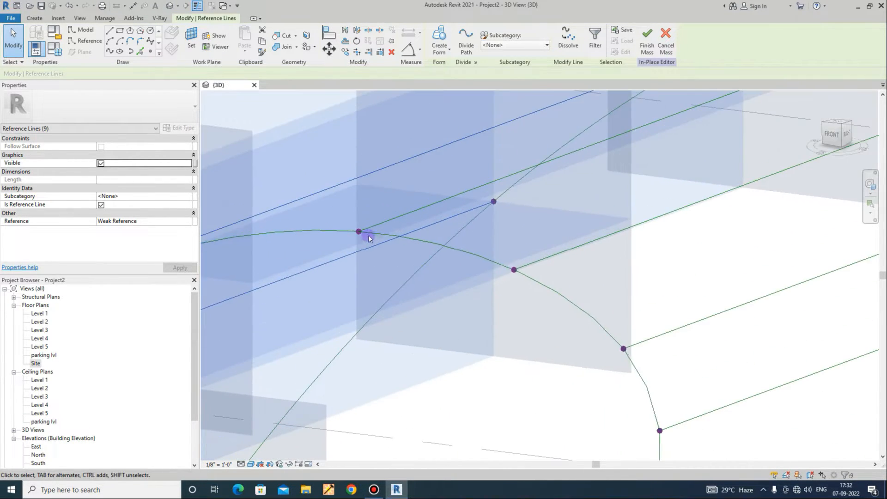
pyautogui.keyDown('ctrl'); pyautogui.click(379, 224); pyautogui.keyUp('ctrl')
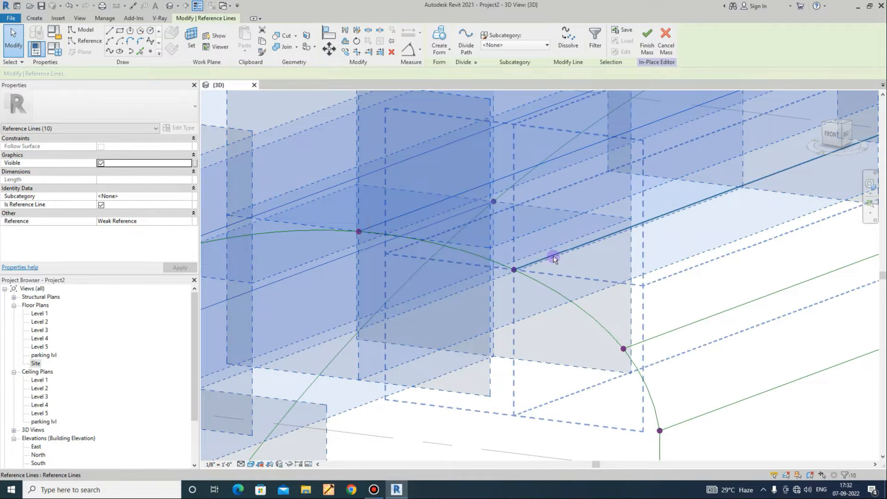
pyautogui.keyDown('ctrl'); pyautogui.click(696, 421); pyautogui.keyUp('ctrl')
pyautogui.scroll(-5, 665, 395)
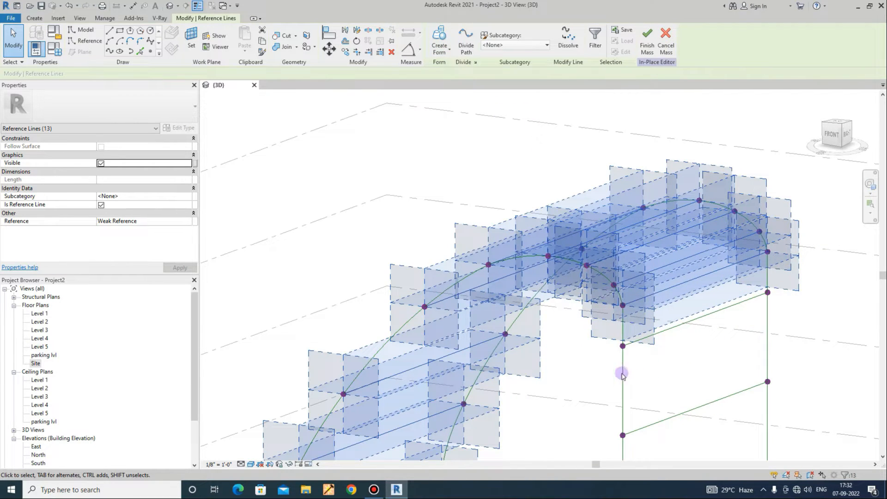
pyautogui.keyDown('shift'); pyautogui.moveTo(622, 375); pyautogui.dragTo(742, 316, button='middle'); pyautogui.keyUp('shift')
pyautogui.click(762, 338)
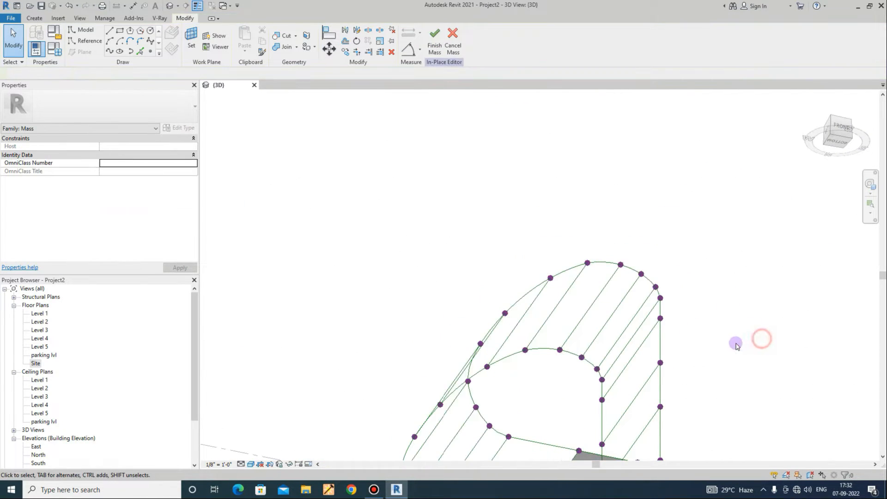
# Create a form surface around the lower bend from the bottom form's inner edge line and the connecting reference lines up to the curved side
pyautogui.keyDown('shift'); pyautogui.moveTo(582, 298); pyautogui.dragTo(746, 240, button='middle'); pyautogui.keyUp('shift')
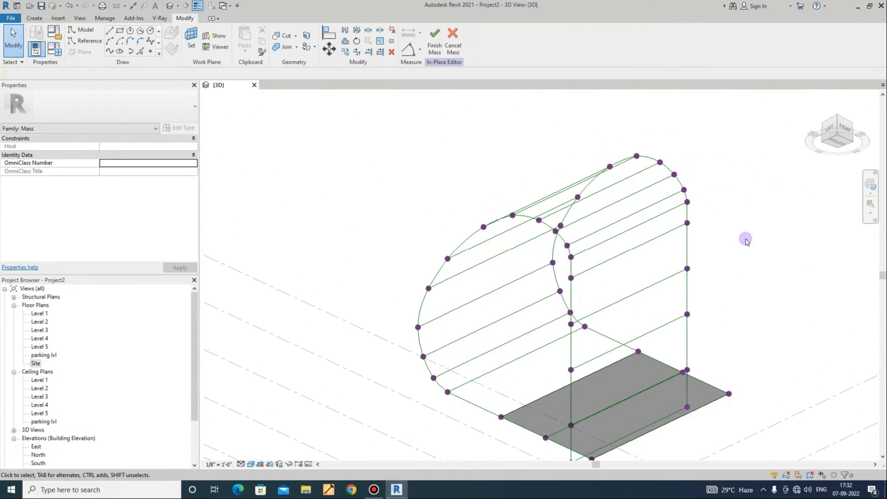
pyautogui.scroll(2, 625, 368)
pyautogui.click(614, 355)
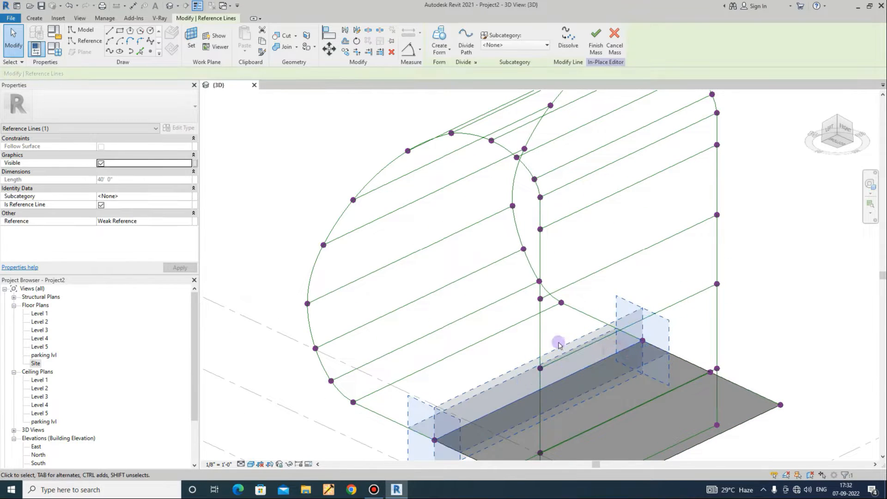
pyautogui.keyDown('ctrl'); pyautogui.click(514, 328); pyautogui.keyUp('ctrl')
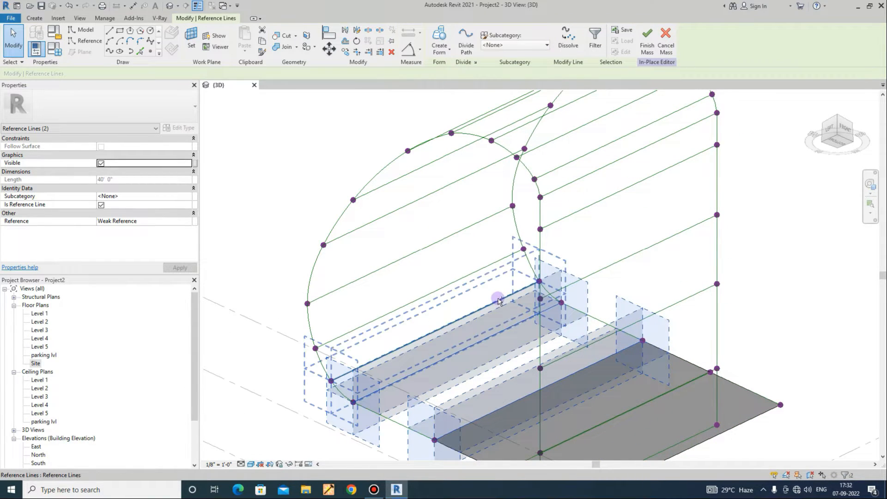
pyautogui.keyDown('ctrl'); pyautogui.click(483, 269); pyautogui.keyUp('ctrl')
pyautogui.keyDown('ctrl'); pyautogui.click(482, 253); pyautogui.keyUp('ctrl')
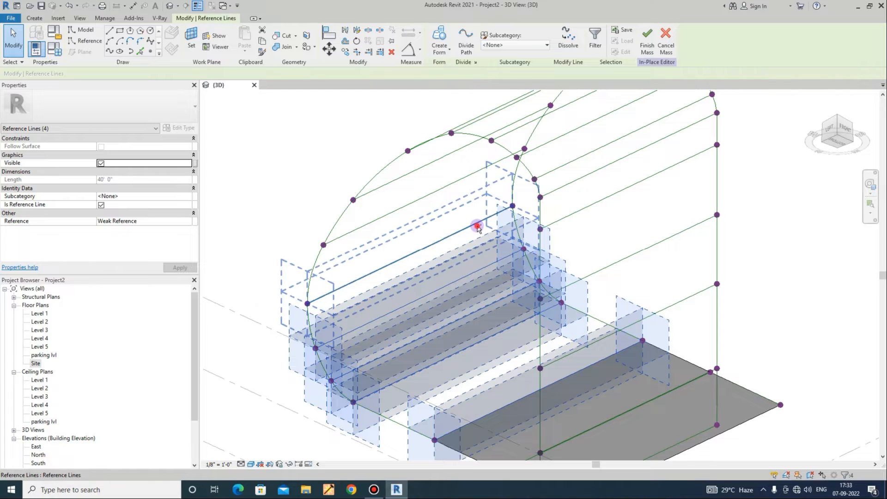
pyautogui.keyDown('ctrl'); pyautogui.click(477, 227); pyautogui.keyUp('ctrl')
pyautogui.click(448, 44)
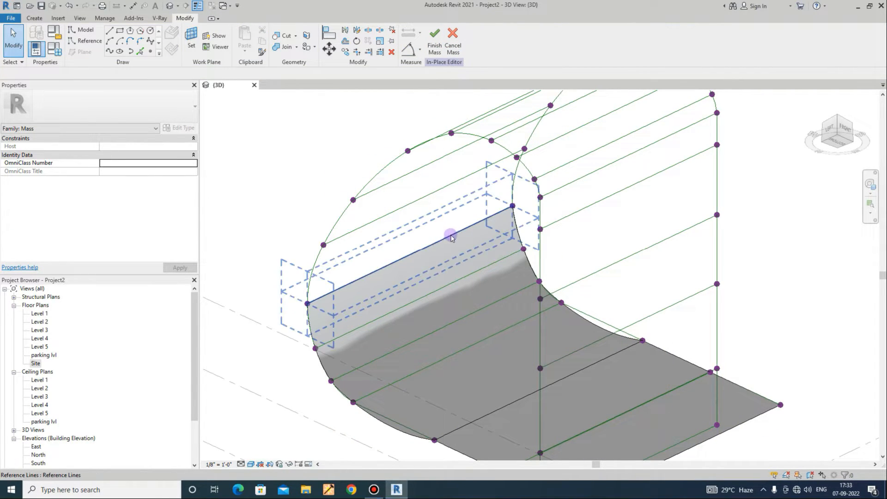
# Try to create one form surface from the connecting reference lines running up the curved side, over the arch and onto the vertical side
pyautogui.click(446, 211)
pyautogui.keyDown('ctrl'); pyautogui.click(438, 191); pyautogui.keyUp('ctrl')
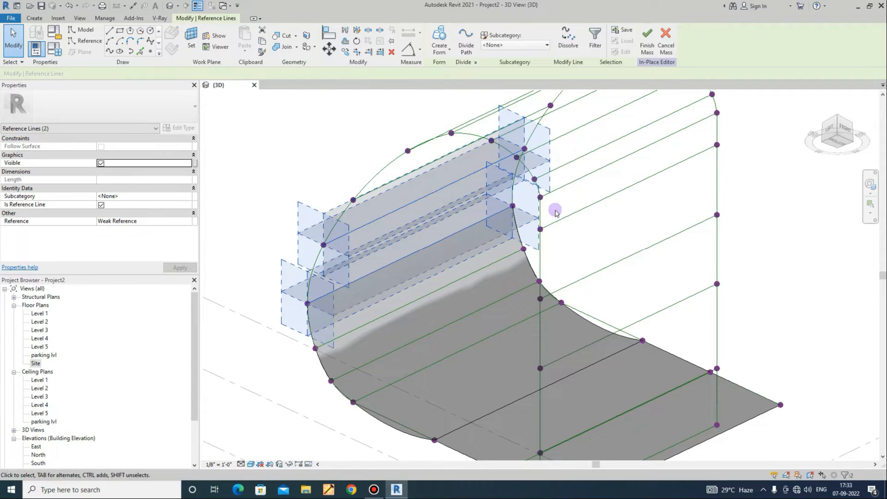
pyautogui.moveTo(559, 206); pyautogui.dragTo(399, 248, button='middle')
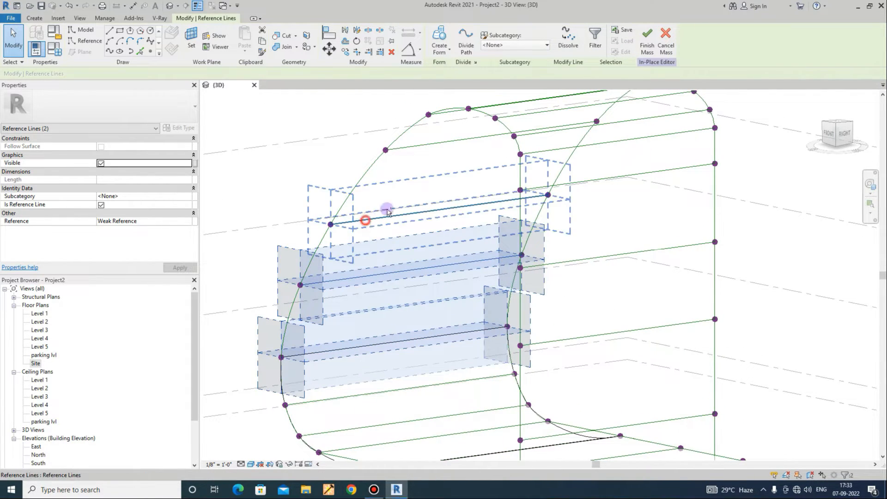
pyautogui.keyDown('ctrl'); pyautogui.click(365, 220); pyautogui.keyUp('ctrl')
pyautogui.keyDown('ctrl'); pyautogui.click(416, 147); pyautogui.keyUp('ctrl')
pyautogui.moveTo(499, 157); pyautogui.dragTo(511, 421, button='middle')
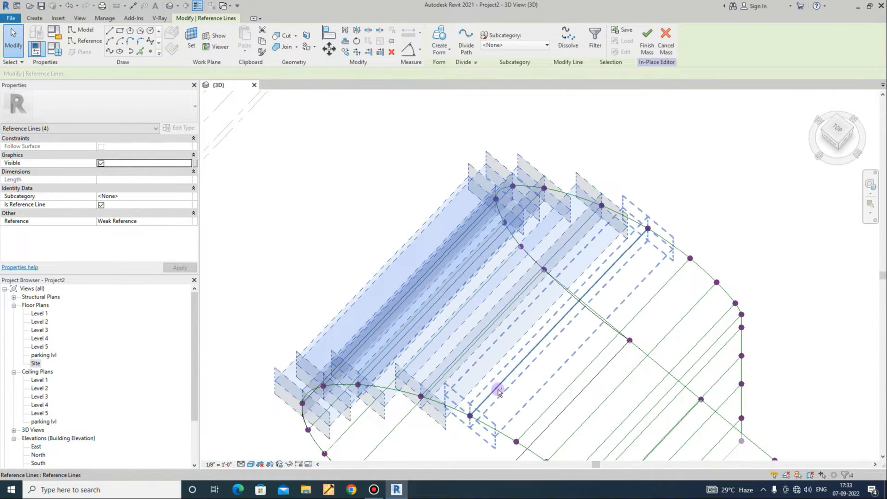
pyautogui.keyDown('ctrl'); pyautogui.click(538, 418); pyautogui.keyUp('ctrl')
pyautogui.keyDown('ctrl'); pyautogui.click(625, 425); pyautogui.keyUp('ctrl')
pyautogui.keyDown('shift'); pyautogui.moveTo(625, 425); pyautogui.dragTo(627, 217, button='middle'); pyautogui.keyUp('shift')
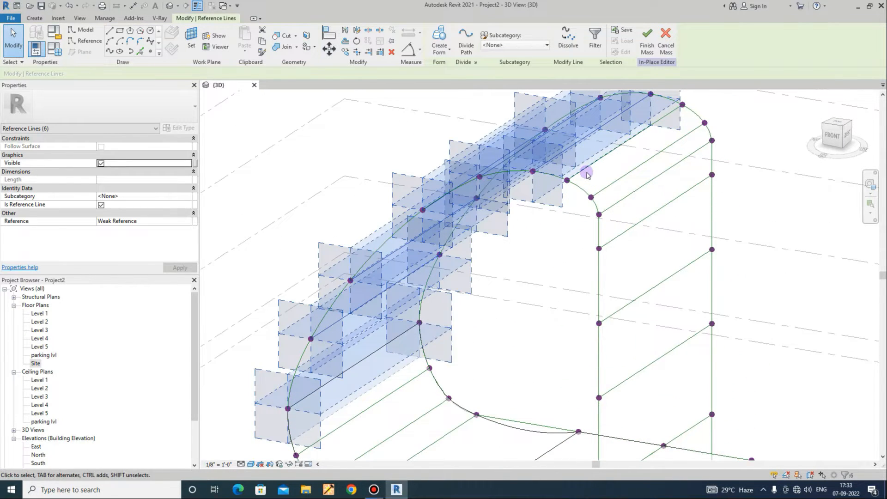
pyautogui.keyDown('ctrl'); pyautogui.click(621, 182); pyautogui.keyUp('ctrl')
pyautogui.keyDown('ctrl'); pyautogui.click(621, 182); pyautogui.keyUp('ctrl')
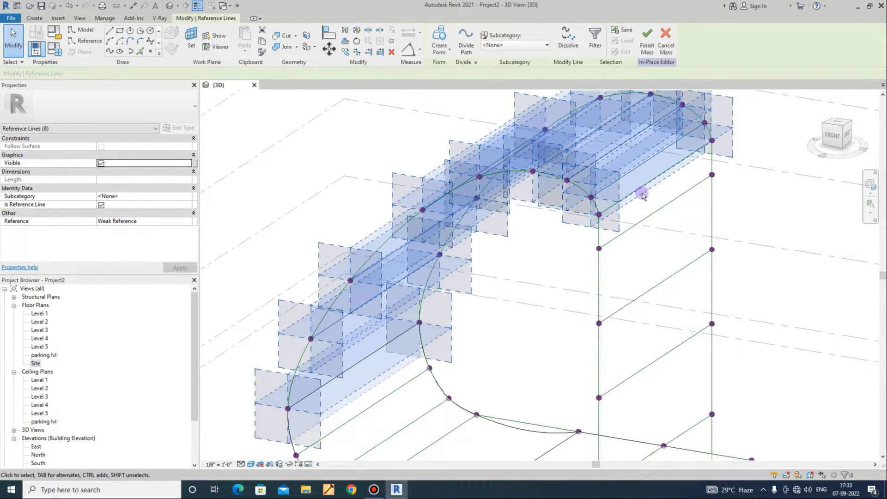
pyautogui.keyDown('ctrl'); pyautogui.click(641, 187); pyautogui.keyUp('ctrl')
pyautogui.keyDown('ctrl'); pyautogui.click(646, 215); pyautogui.keyUp('ctrl')
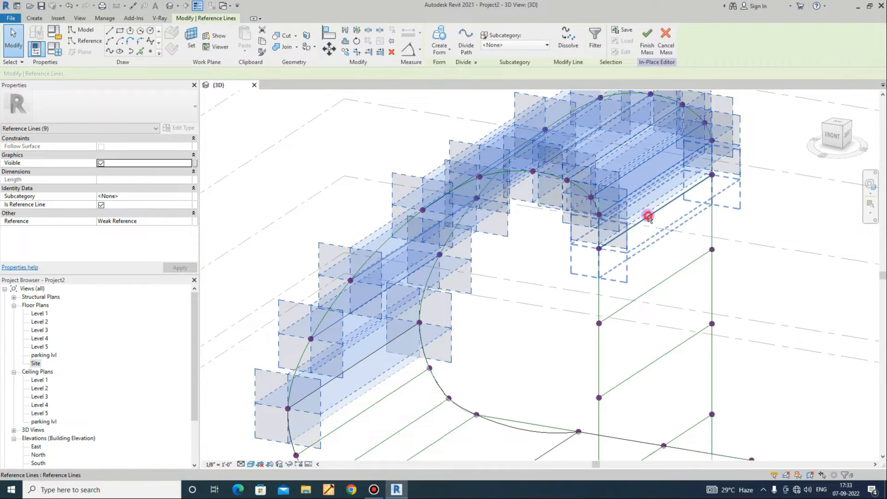
pyautogui.click(439, 37)
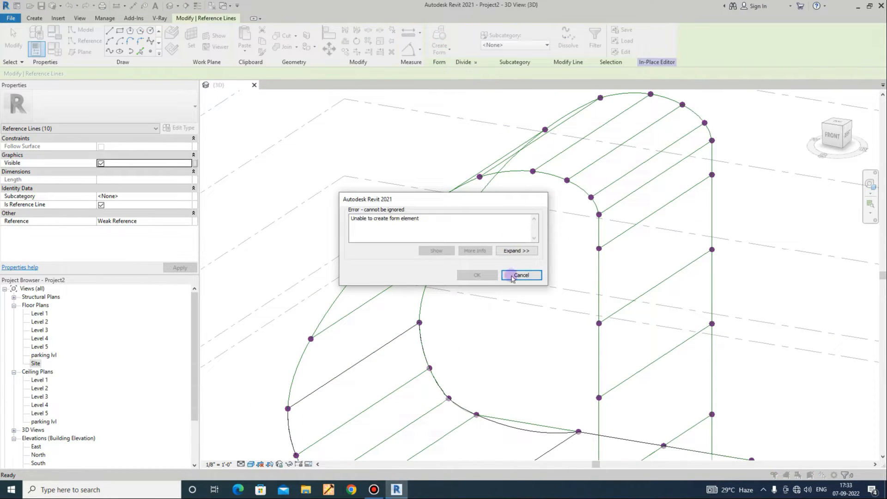
pyautogui.click(521, 275)
# Create a form surface on the lower curved side from four consecutive connecting reference lines, starting at the bend surface's upper edge
pyautogui.keyDown('shift'); pyautogui.moveTo(529, 251); pyautogui.dragTo(347, 390, button='middle'); pyautogui.keyUp('shift')
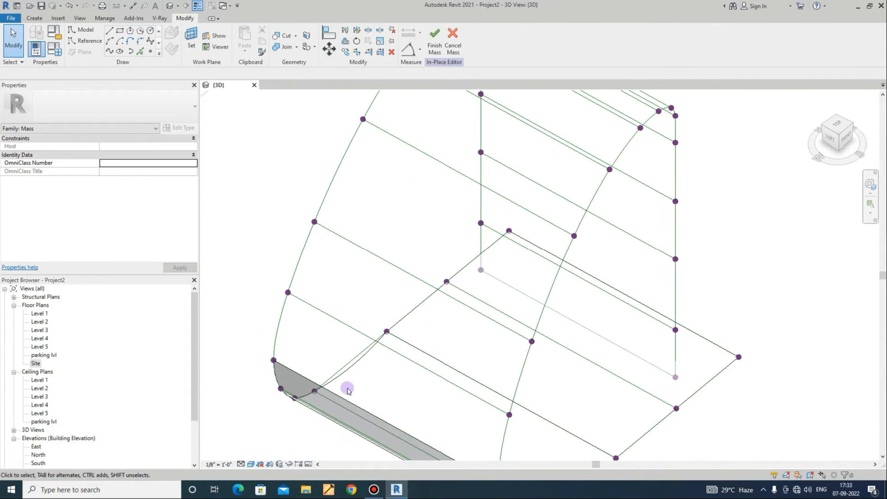
pyautogui.click(319, 313)
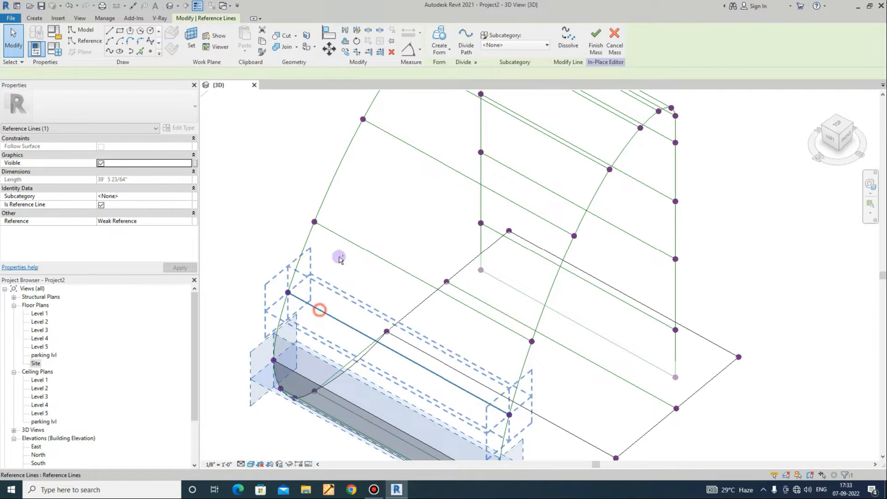
pyautogui.keyDown('ctrl'); pyautogui.click(344, 238); pyautogui.keyUp('ctrl')
pyautogui.keyDown('ctrl'); pyautogui.click(396, 136); pyautogui.keyUp('ctrl')
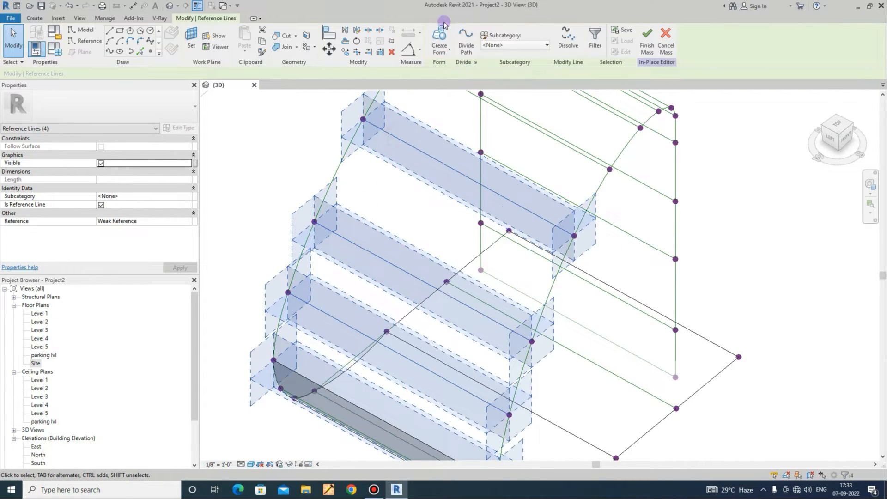
# Create a form surface over the arch from the connecting reference lines between the curved side surface's upper edge and the vertical side's top
pyautogui.moveTo(503, 236); pyautogui.dragTo(473, 357, button='middle')
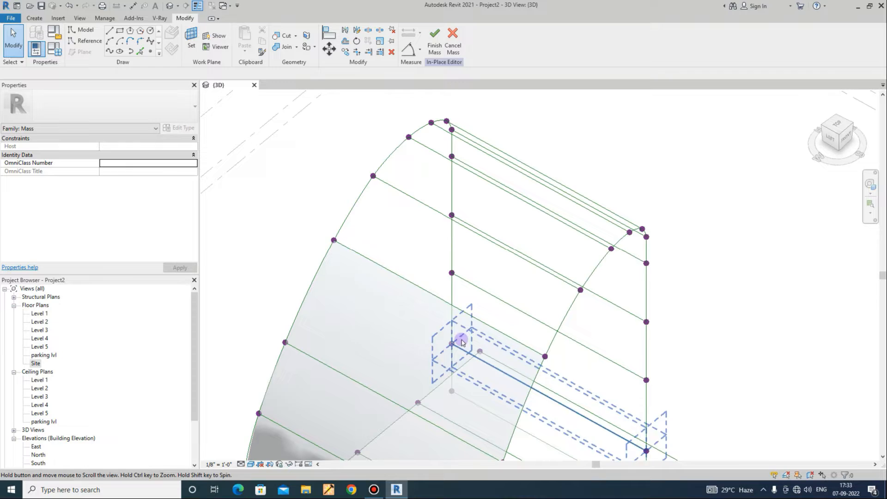
pyautogui.click(377, 263)
pyautogui.keyDown('ctrl'); pyautogui.click(400, 187); pyautogui.keyUp('ctrl')
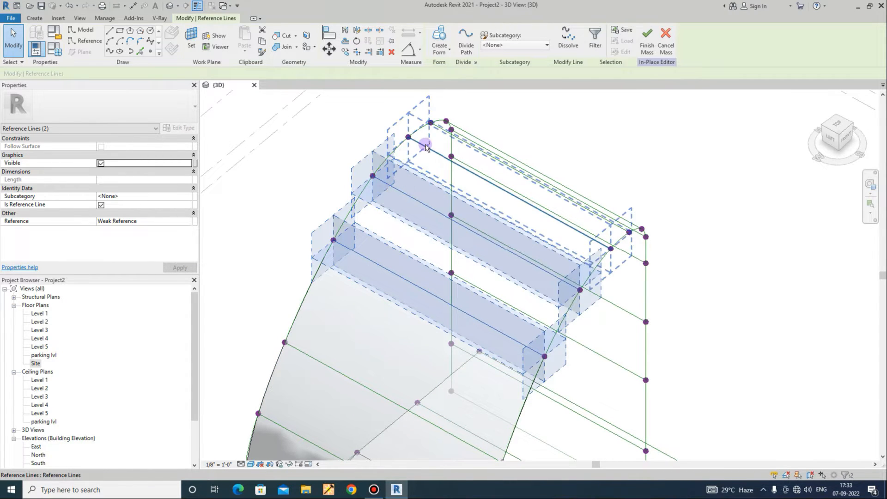
pyautogui.keyDown('ctrl'); pyautogui.click(425, 145); pyautogui.keyUp('ctrl')
pyautogui.keyDown('shift'); pyautogui.moveTo(639, 292); pyautogui.dragTo(499, 289, button='middle'); pyautogui.keyUp('shift')
pyautogui.keyDown('ctrl'); pyautogui.click(539, 314); pyautogui.keyUp('ctrl')
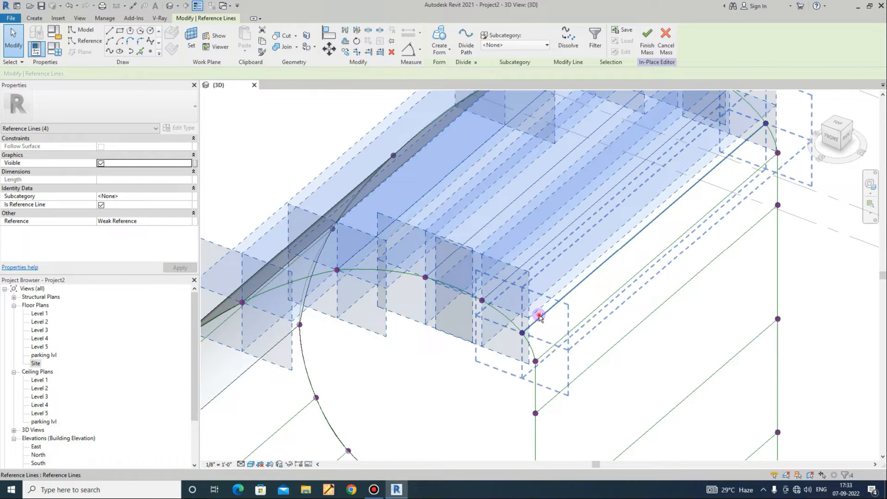
pyautogui.keyDown('ctrl'); pyautogui.click(550, 353); pyautogui.keyUp('ctrl')
pyautogui.keyDown('ctrl'); pyautogui.click(474, 117); pyautogui.keyUp('ctrl')
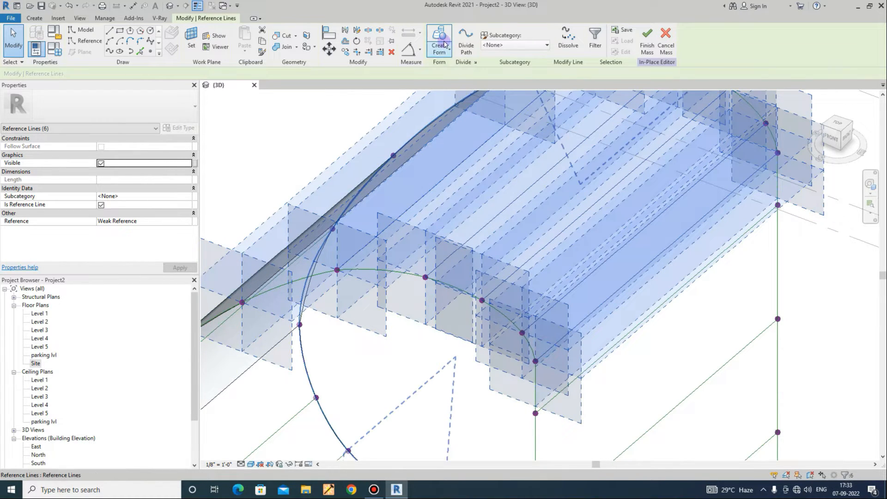
pyautogui.click(444, 44)
# Try to create a form surface on the vertical side from the connecting reference lines between the arch surface's edge and the bottom line
pyautogui.keyDown('shift'); pyautogui.moveTo(475, 257); pyautogui.dragTo(594, 184, button='middle'); pyautogui.keyUp('shift')
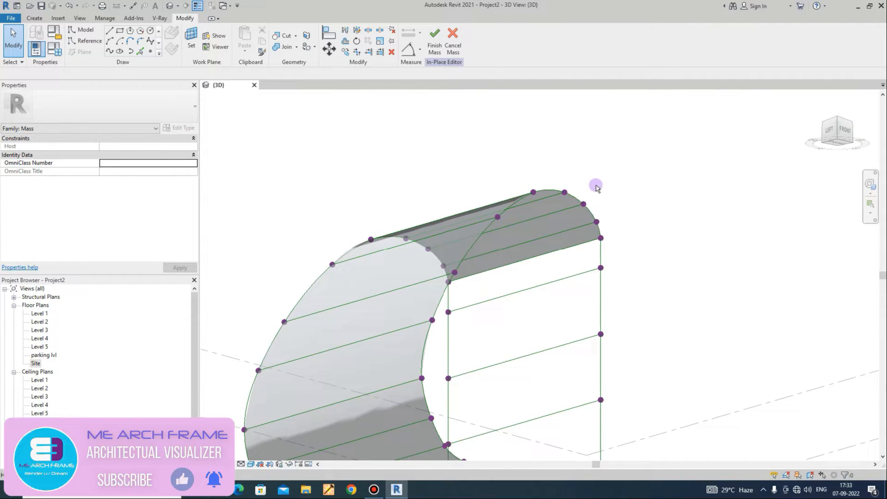
pyautogui.click(581, 251)
pyautogui.click(581, 247)
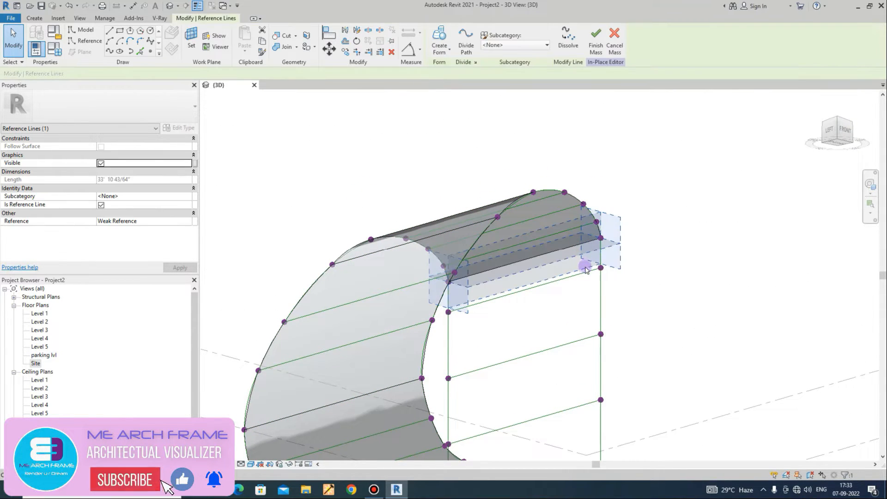
pyautogui.keyDown('ctrl'); pyautogui.click(583, 273); pyautogui.keyUp('ctrl')
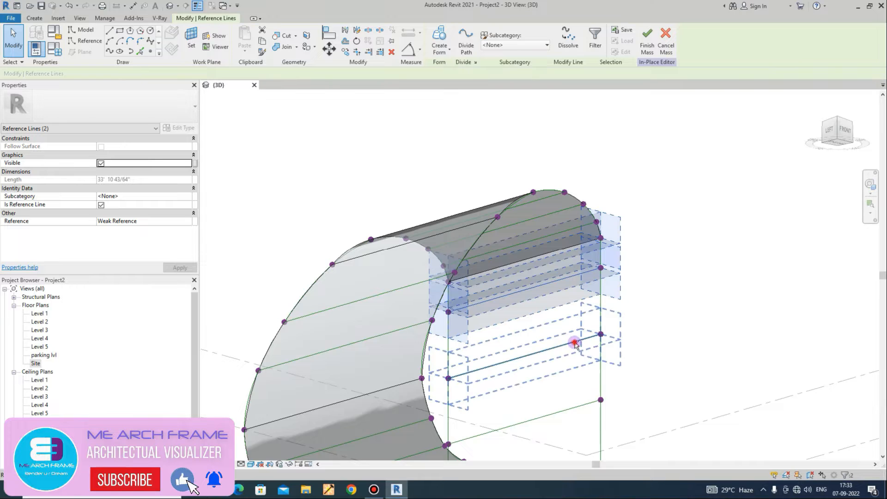
pyautogui.keyDown('ctrl'); pyautogui.click(574, 343); pyautogui.keyUp('ctrl')
pyautogui.keyDown('ctrl'); pyautogui.click(572, 410); pyautogui.keyUp('ctrl')
pyautogui.press('alt')
pyautogui.moveTo(558, 400); pyautogui.dragTo(560, 321, button='middle')
pyautogui.moveTo(610, 379); pyautogui.dragTo(579, 275, button='middle')
pyautogui.keyDown('shift'); pyautogui.moveTo(579, 276); pyautogui.dragTo(546, 307, button='middle'); pyautogui.keyUp('shift')
pyautogui.keyDown('ctrl'); pyautogui.click(538, 306); pyautogui.keyUp('ctrl')
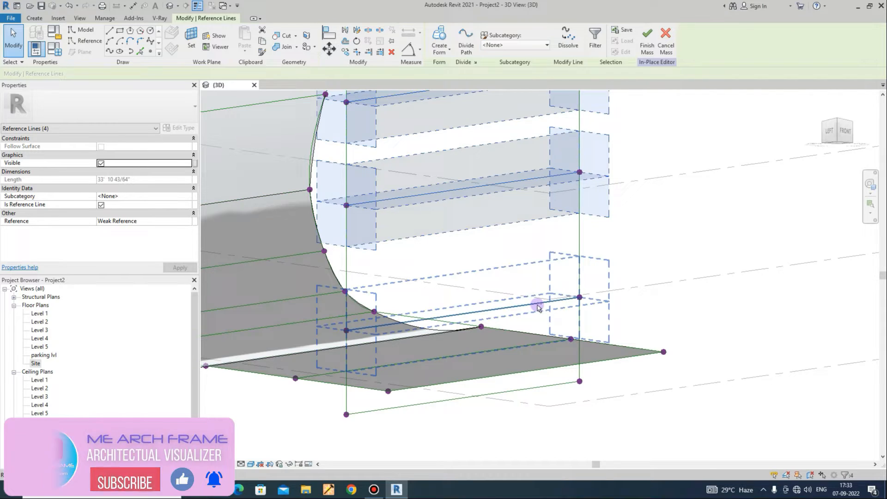
pyautogui.keyDown('ctrl'); pyautogui.click(548, 372); pyautogui.keyUp('ctrl')
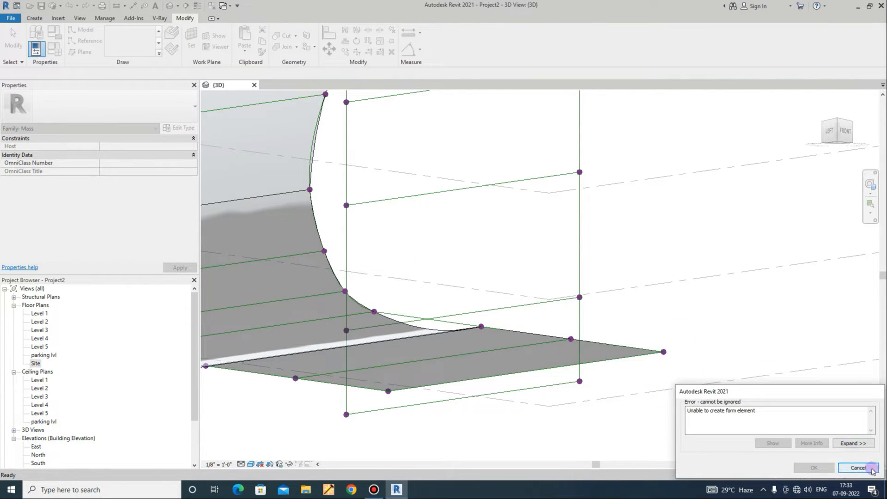
pyautogui.click(871, 470)
# Try to create one form surface on the vertical side using the bottom line chain and the connecting reference lines above it
pyautogui.click(530, 380)
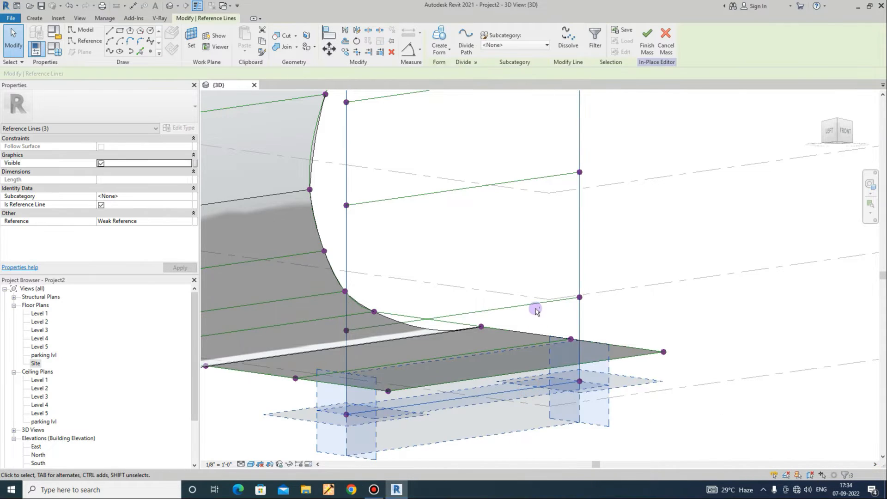
pyautogui.keyDown('ctrl'); pyautogui.click(526, 305); pyautogui.keyUp('ctrl')
pyautogui.keyDown('ctrl'); pyautogui.click(529, 184); pyautogui.keyUp('ctrl')
pyautogui.keyDown('ctrl'); pyautogui.click(529, 179); pyautogui.keyUp('ctrl')
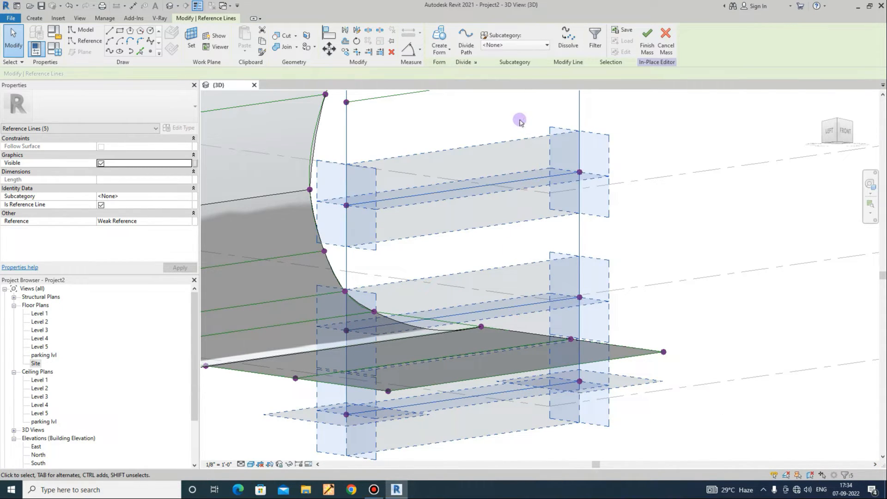
pyautogui.moveTo(517, 135); pyautogui.dragTo(513, 278, button='middle')
pyautogui.keyDown('ctrl'); pyautogui.click(520, 211); pyautogui.keyUp('ctrl')
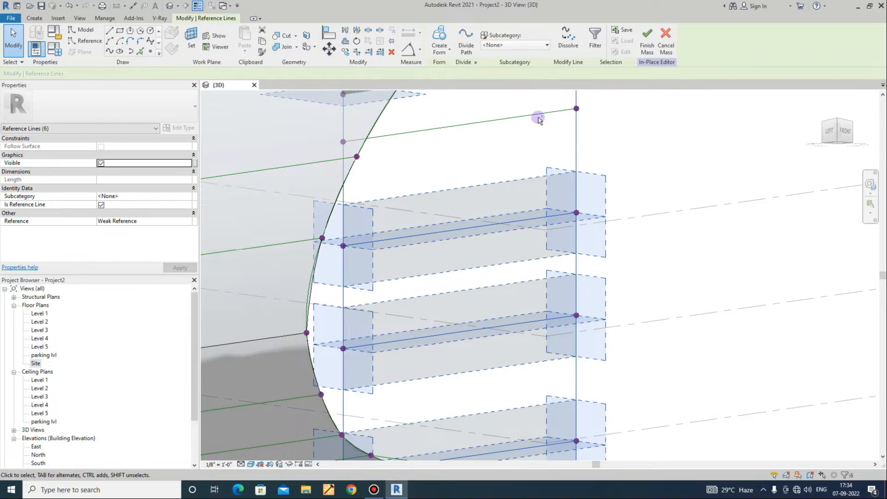
pyautogui.keyDown('ctrl'); pyautogui.click(539, 113); pyautogui.keyUp('ctrl')
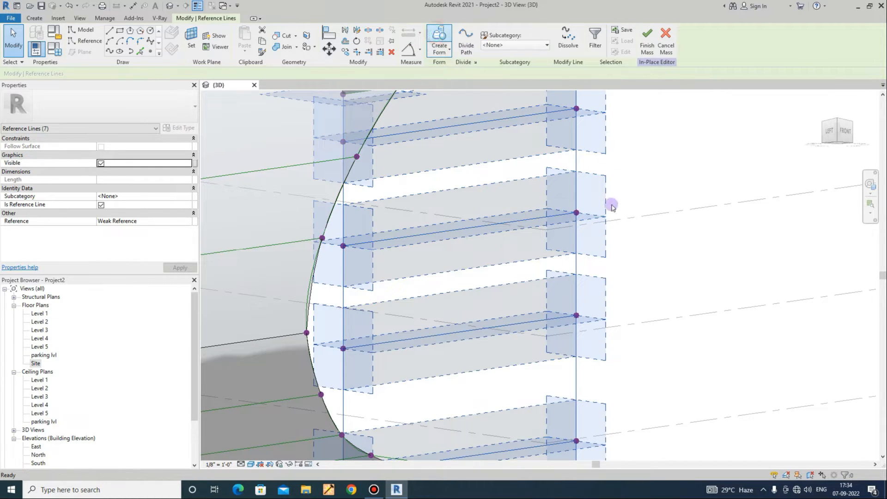
pyautogui.click(858, 467)
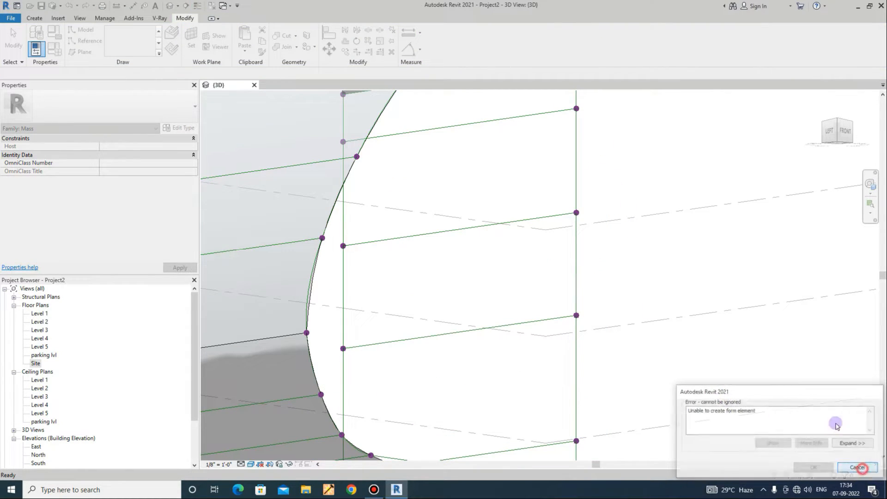
# Create a form surface on the upper vertical side from three consecutive connecting reference lines, starting at the arch surface's edge
pyautogui.keyDown('shift'); pyautogui.moveTo(505, 273); pyautogui.dragTo(588, 298, button='middle'); pyautogui.keyUp('shift')
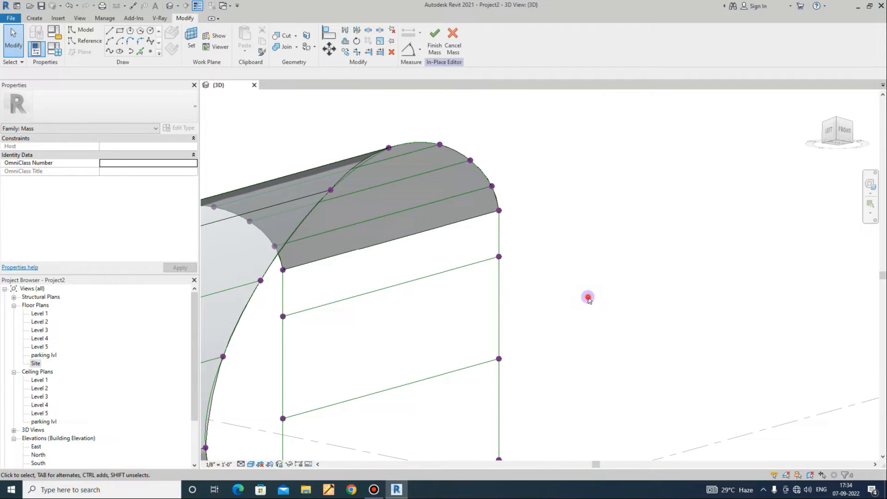
pyautogui.click(443, 228)
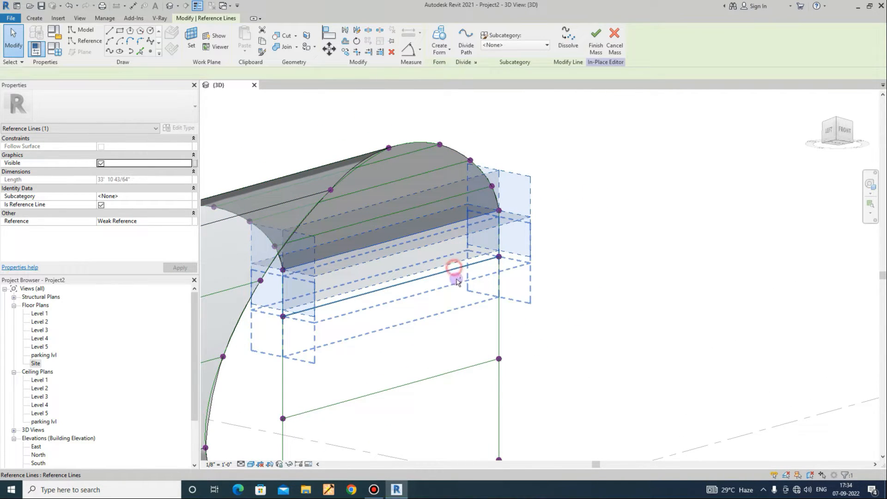
pyautogui.keyDown('ctrl'); pyautogui.click(455, 269); pyautogui.keyUp('ctrl')
pyautogui.keyDown('ctrl'); pyautogui.click(460, 368); pyautogui.keyUp('ctrl')
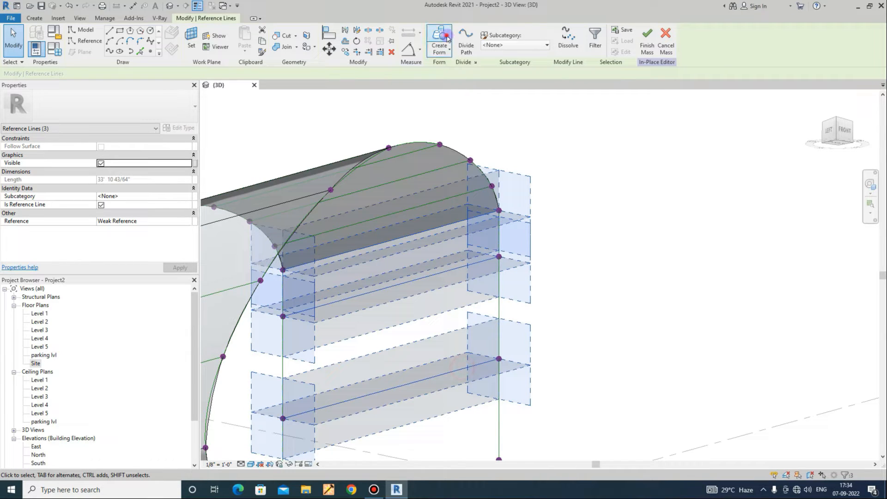
pyautogui.click(573, 217)
pyautogui.scroll(5, 618, 376)
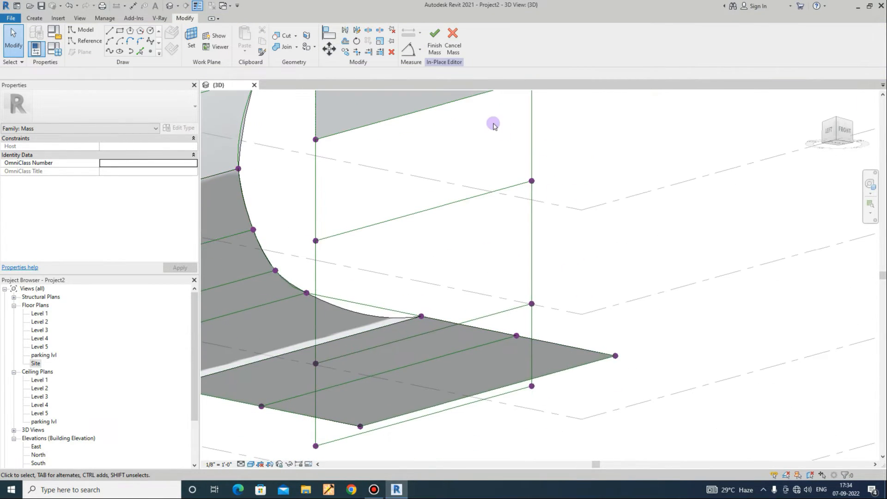
pyautogui.click(453, 102)
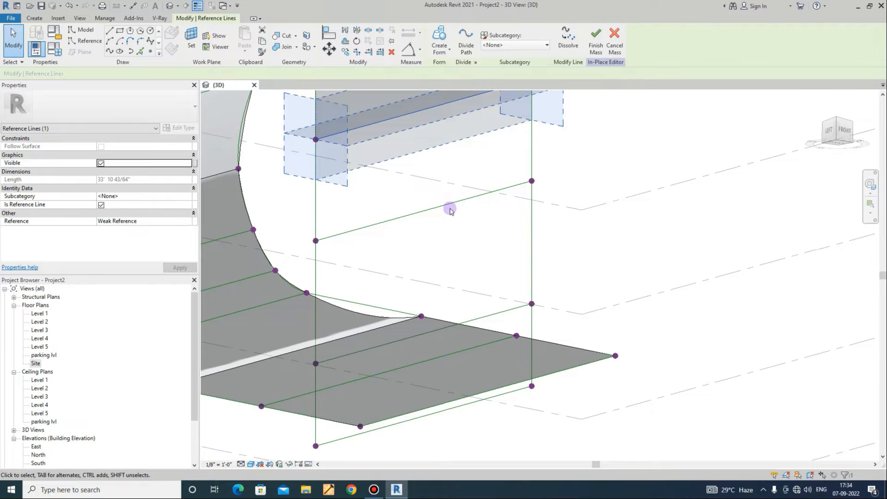
pyautogui.keyDown('ctrl'); pyautogui.click(490, 318); pyautogui.keyUp('ctrl')
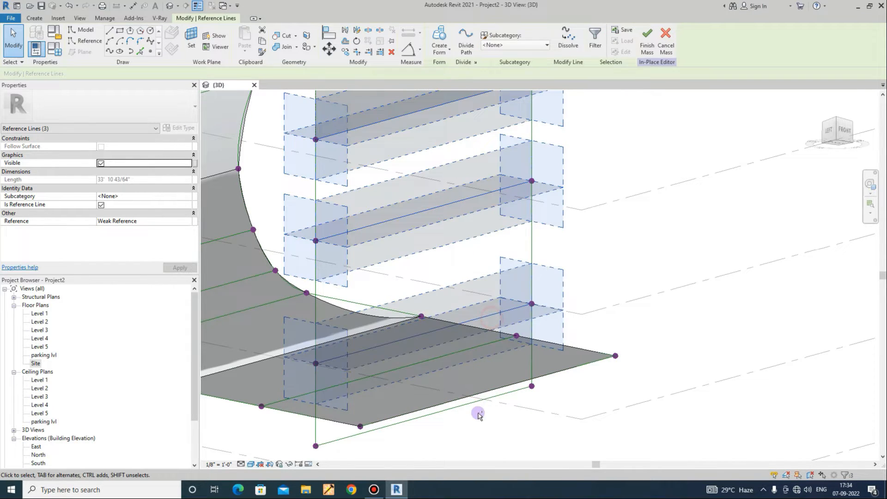
pyautogui.keyDown('ctrl'); pyautogui.click(475, 404); pyautogui.keyUp('ctrl')
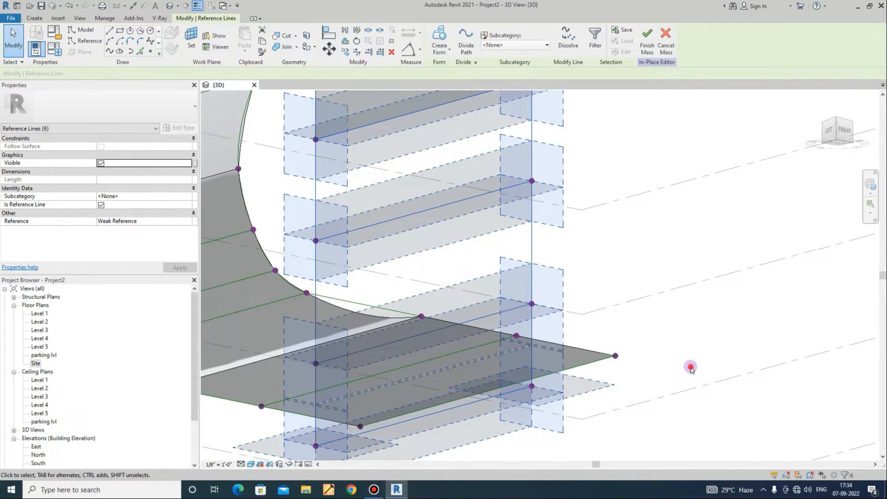
pyautogui.click(653, 356)
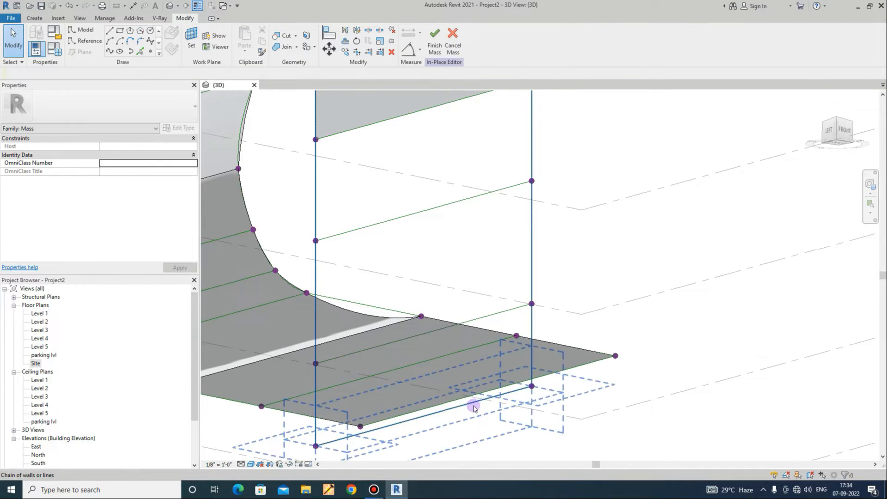
# Create a form surface on the lower vertical side from four connecting reference lines, from the single bottom line to the upper surface's edge
pyautogui.press('Tab')
pyautogui.moveTo(473, 406); pyautogui.dragTo(506, 313)
pyautogui.keyDown('ctrl'); pyautogui.click(505, 312); pyautogui.keyUp('ctrl')
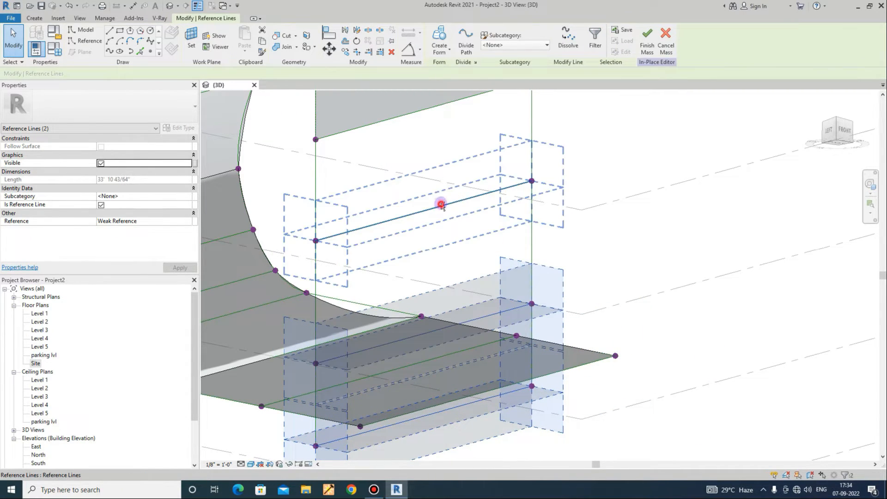
pyautogui.keyDown('ctrl'); pyautogui.click(440, 204); pyautogui.keyUp('ctrl')
pyautogui.keyDown('ctrl'); pyautogui.click(426, 111); pyautogui.keyUp('ctrl')
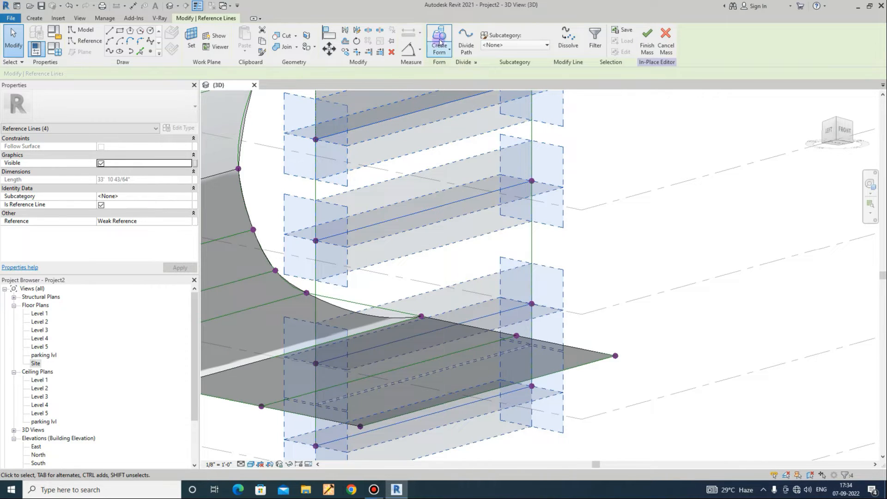
pyautogui.scroll(-5, 497, 336)
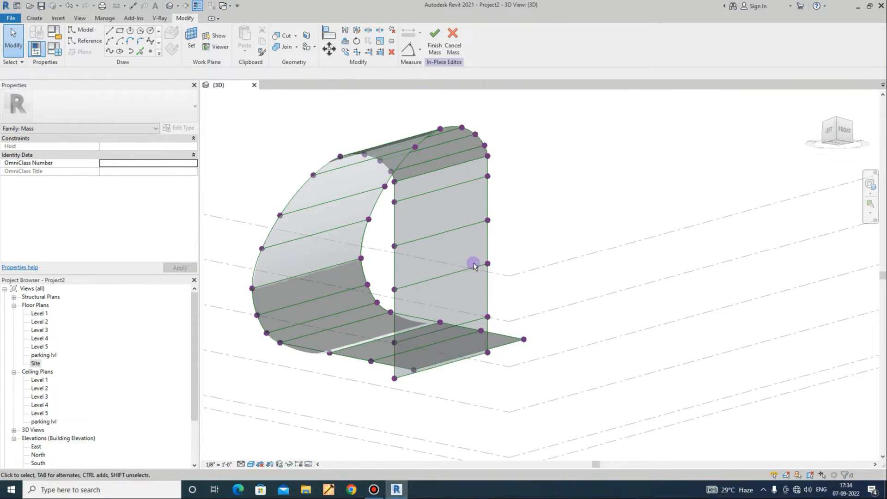
# Delete the form surface on the bend between the flat bottom surface and the curved side
pyautogui.keyDown('shift'); pyautogui.moveTo(473, 259); pyautogui.dragTo(312, 418, button='middle'); pyautogui.keyUp('shift')
pyautogui.scroll(5, 336, 390)
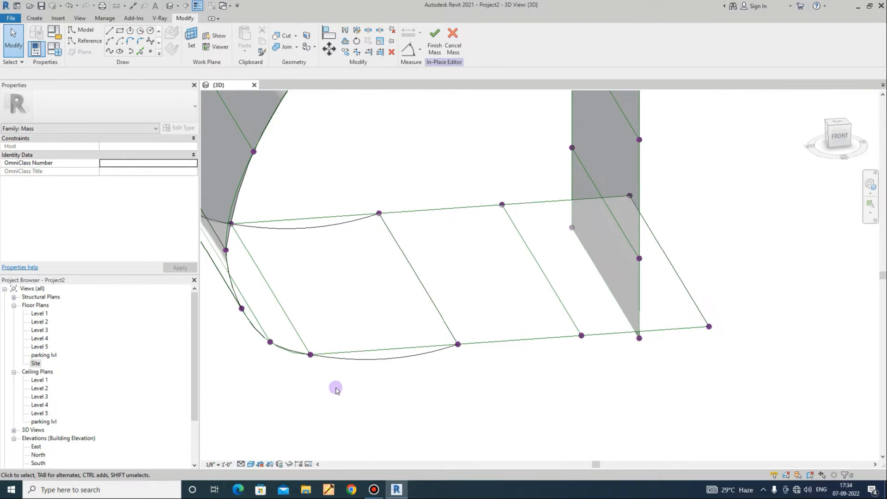
pyautogui.click(362, 365)
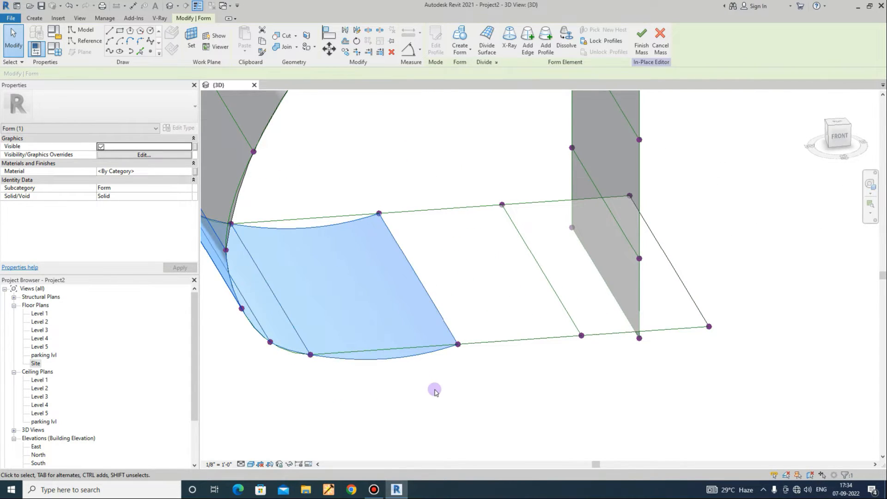
pyautogui.keyDown('shift'); pyautogui.moveTo(431, 388); pyautogui.dragTo(546, 200, button='middle'); pyautogui.keyUp('shift')
pyautogui.click(412, 388)
# Create a solid form on the bend from five reference lines between the curved side surface and the bottom surface, and undo it
pyautogui.scroll(3, 501, 324)
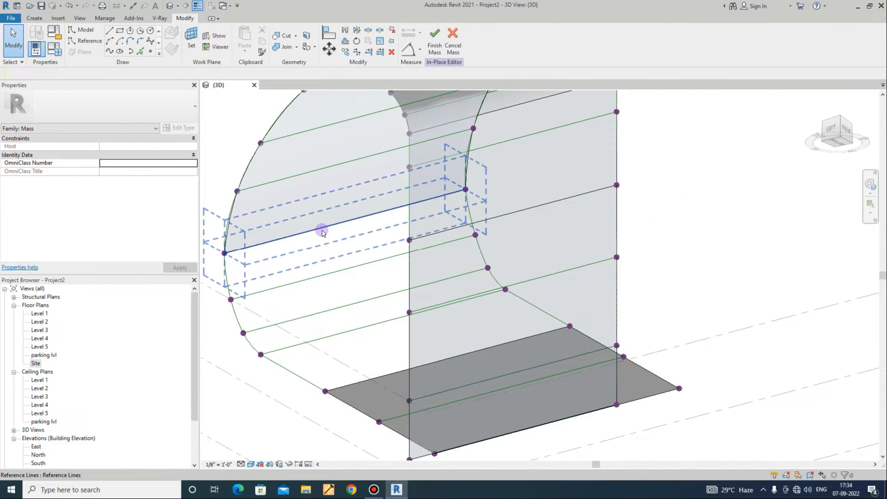
pyautogui.click(304, 280)
pyautogui.keyDown('ctrl'); pyautogui.click(305, 319); pyautogui.keyUp('ctrl')
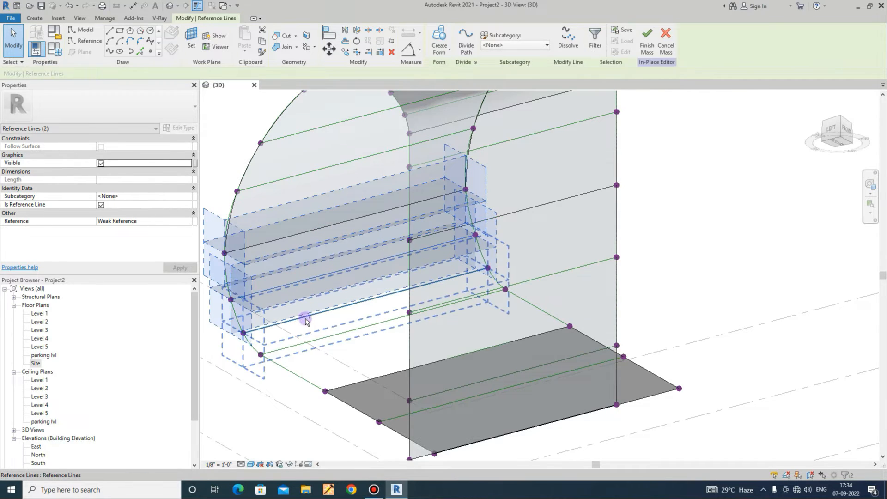
pyautogui.keyDown('ctrl'); pyautogui.click(326, 339); pyautogui.keyUp('ctrl')
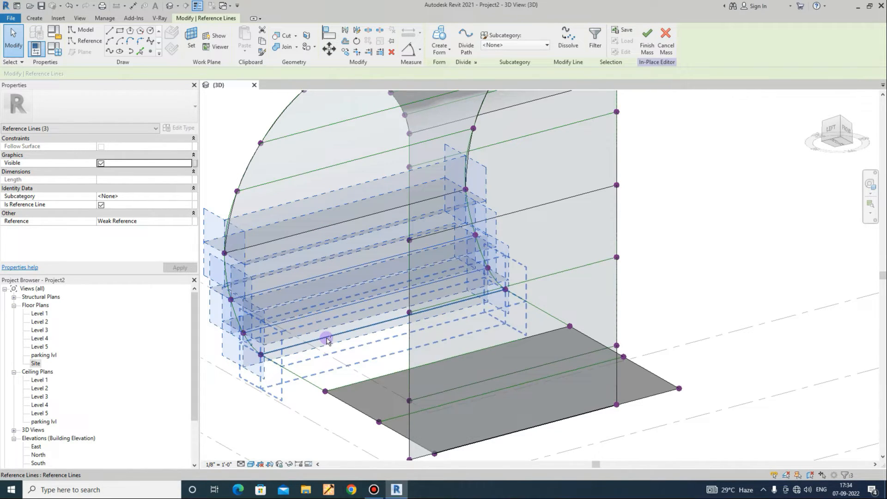
pyautogui.keyDown('ctrl'); pyautogui.click(376, 379); pyautogui.keyUp('ctrl')
pyautogui.click(438, 48)
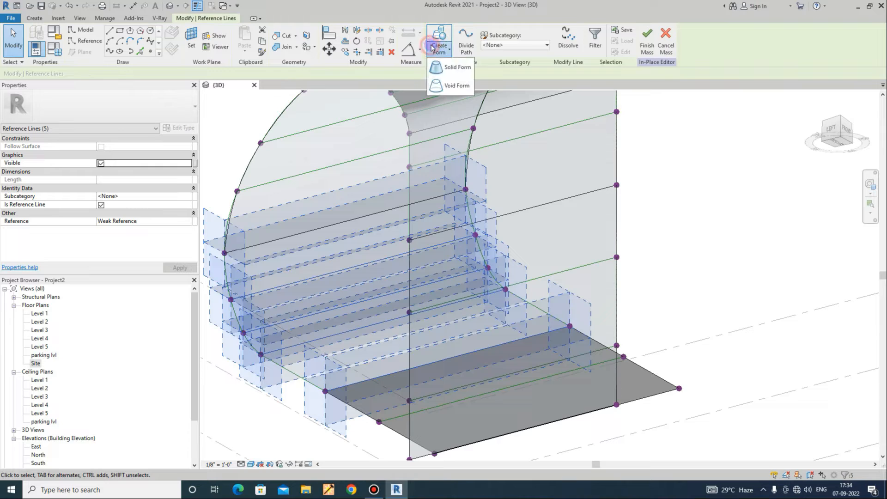
pyautogui.click(455, 67)
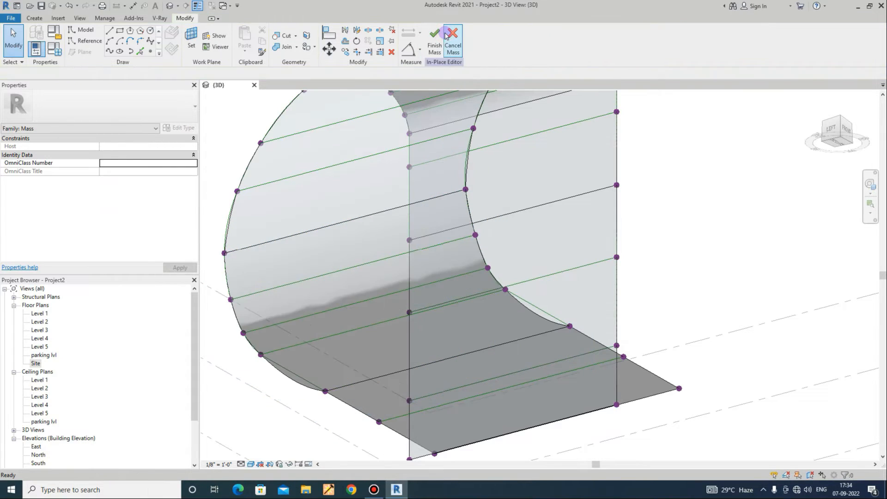
pyautogui.click(506, 170)
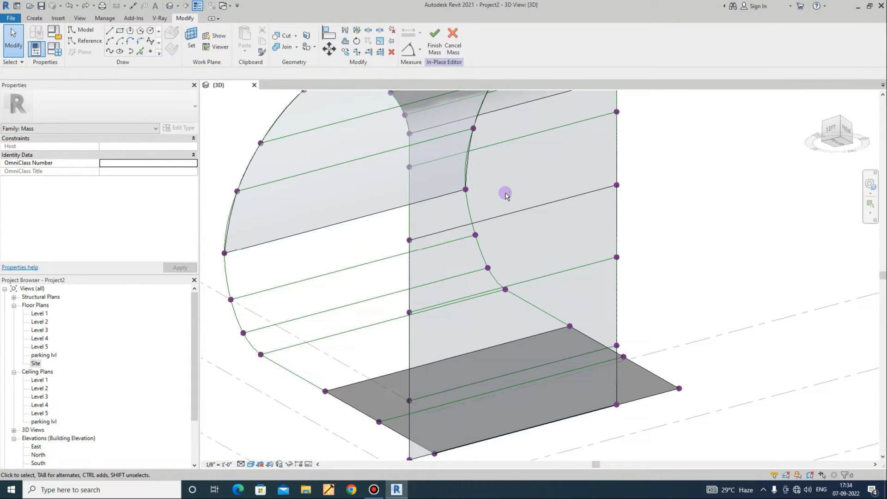
# Create a planar form surface between the bend's lowest connecting reference line and the adjacent edge of the flat bottom surface
pyautogui.click(379, 324)
pyautogui.click(375, 320)
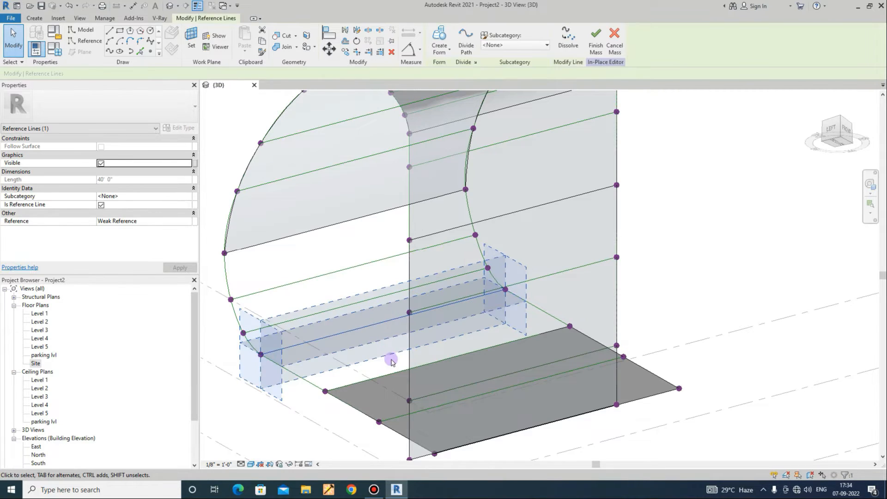
pyautogui.keyDown('ctrl'); pyautogui.click(393, 372); pyautogui.keyUp('ctrl')
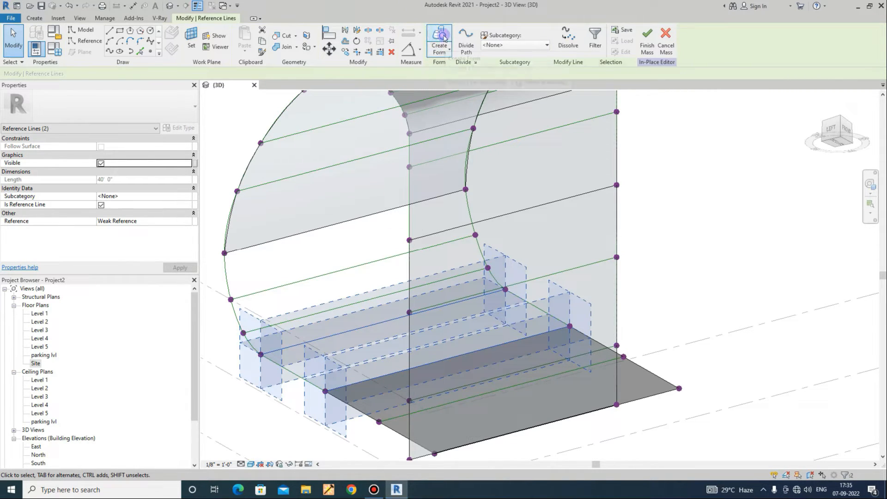
pyautogui.click(443, 38)
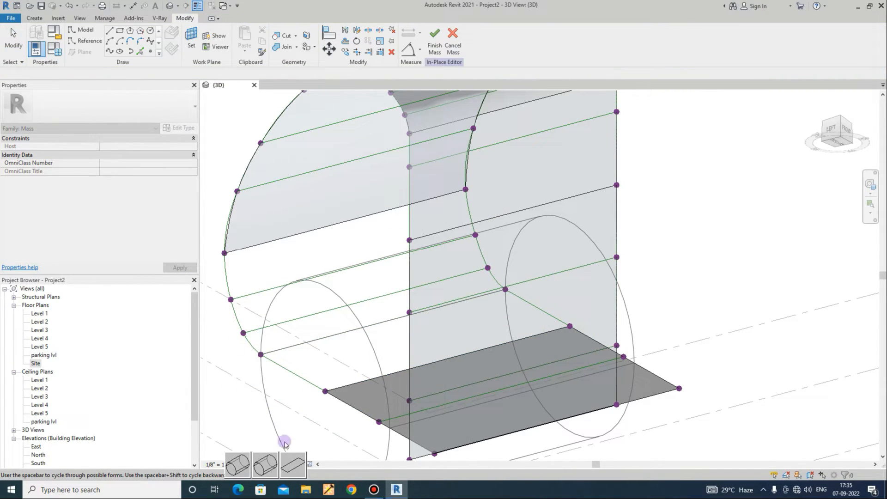
pyautogui.click(290, 465)
# Create a form surface on the bend from four connecting reference lines, from the flat bottom's end to the curved side surface's lower edge
pyautogui.keyDown('shift'); pyautogui.moveTo(443, 376); pyautogui.dragTo(363, 374, button='middle'); pyautogui.keyUp('shift')
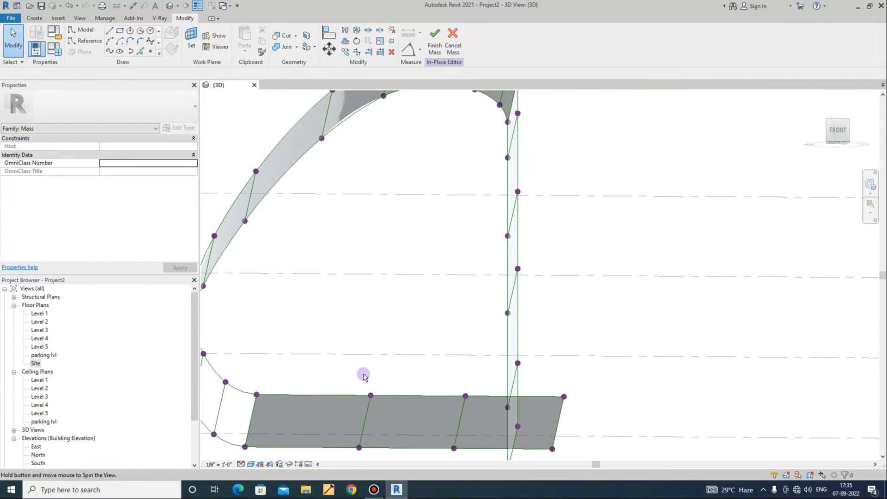
pyautogui.keyDown('shift'); pyautogui.moveTo(277, 407); pyautogui.dragTo(528, 337, button='middle'); pyautogui.keyUp('shift')
pyautogui.scroll(3, 510, 318)
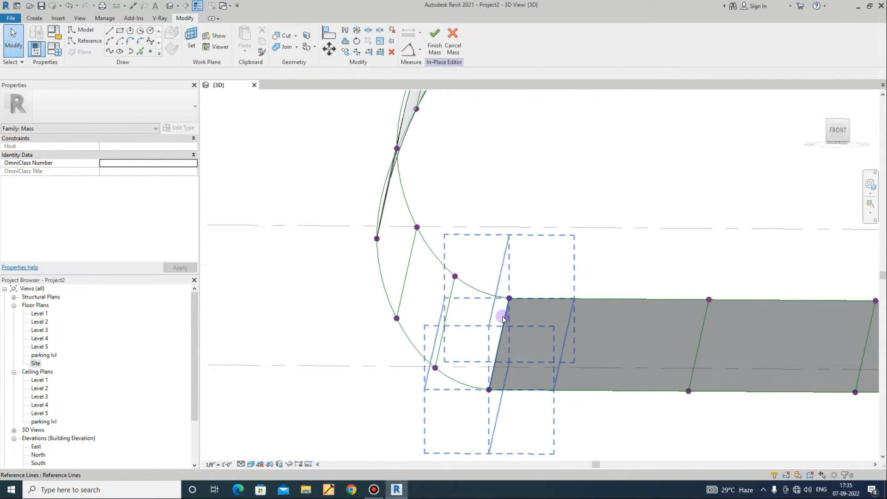
pyautogui.click(503, 319)
pyautogui.keyDown('ctrl'); pyautogui.click(451, 292); pyautogui.keyUp('ctrl')
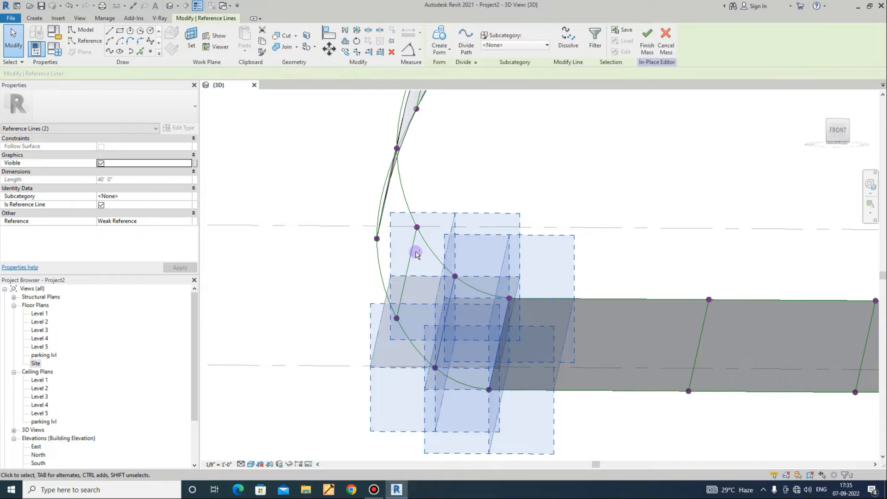
pyautogui.keyDown('ctrl'); pyautogui.click(416, 254); pyautogui.keyUp('ctrl')
pyautogui.keyDown('shift'); pyautogui.moveTo(413, 248); pyautogui.dragTo(483, 182, button='middle'); pyautogui.keyUp('shift')
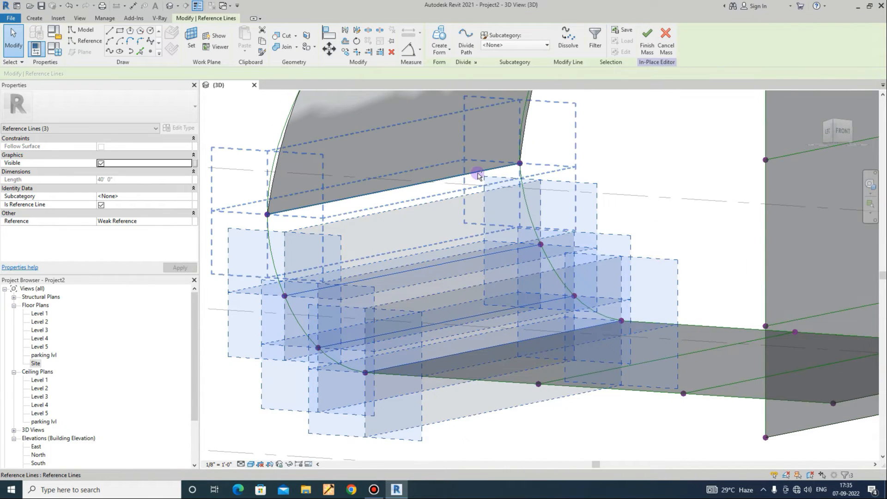
pyautogui.keyDown('ctrl'); pyautogui.click(478, 175); pyautogui.keyUp('ctrl')
pyautogui.click(443, 35)
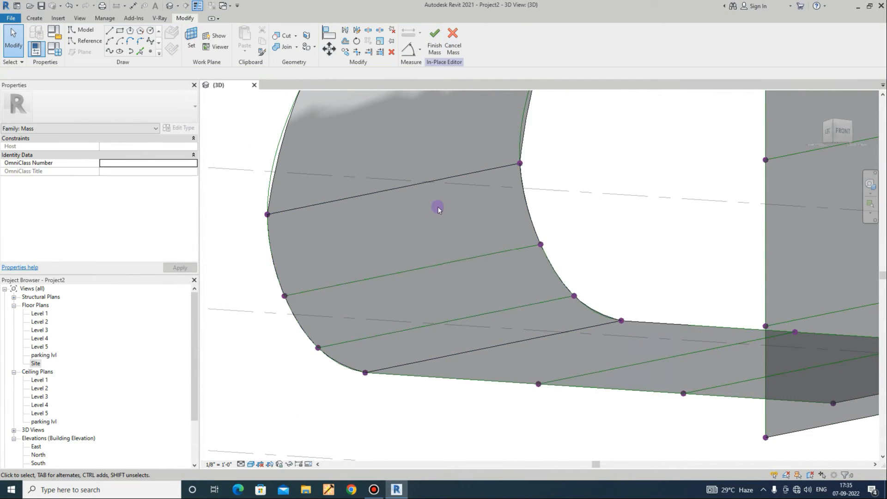
# Finish the in-place mass and view the completed form from the front left
pyautogui.scroll(-4, 439, 207)
pyautogui.keyDown('shift'); pyautogui.moveTo(593, 237); pyautogui.dragTo(675, 300, button='middle'); pyautogui.keyUp('shift')
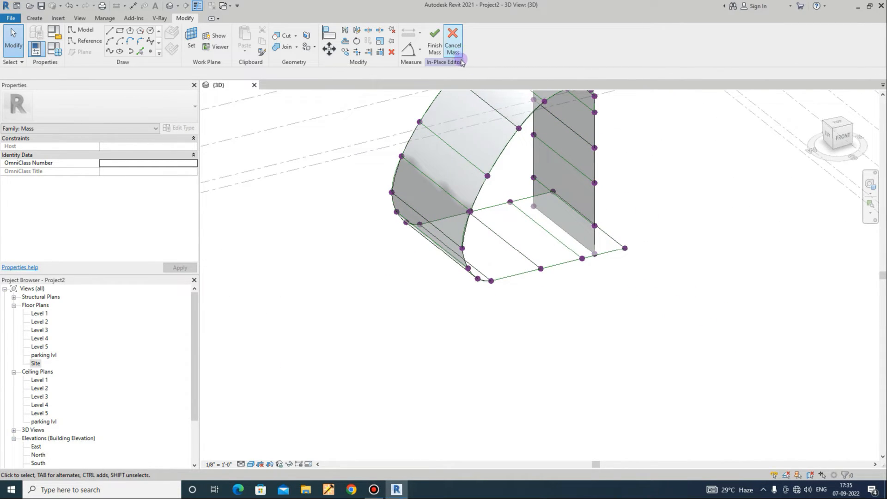
pyautogui.click(432, 36)
pyautogui.scroll(3, 481, 292)
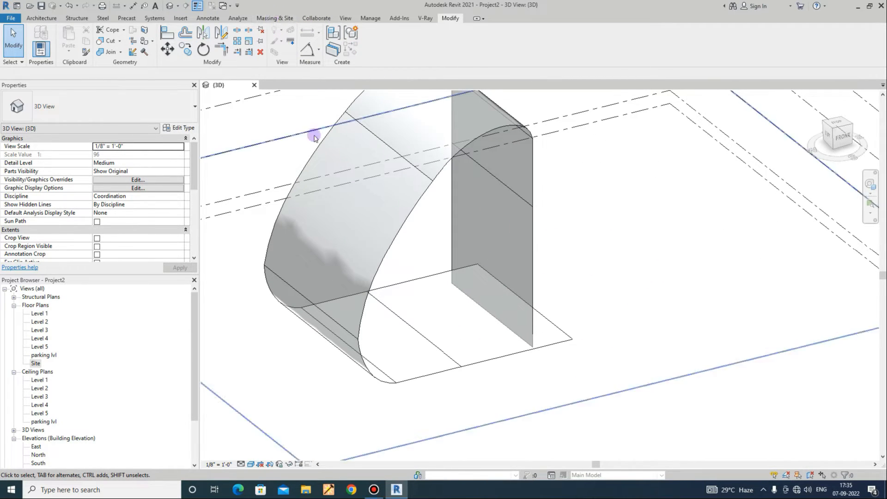
pyautogui.keyDown('shift'); pyautogui.moveTo(380, 308); pyautogui.dragTo(503, 240, button='middle'); pyautogui.keyUp('shift')
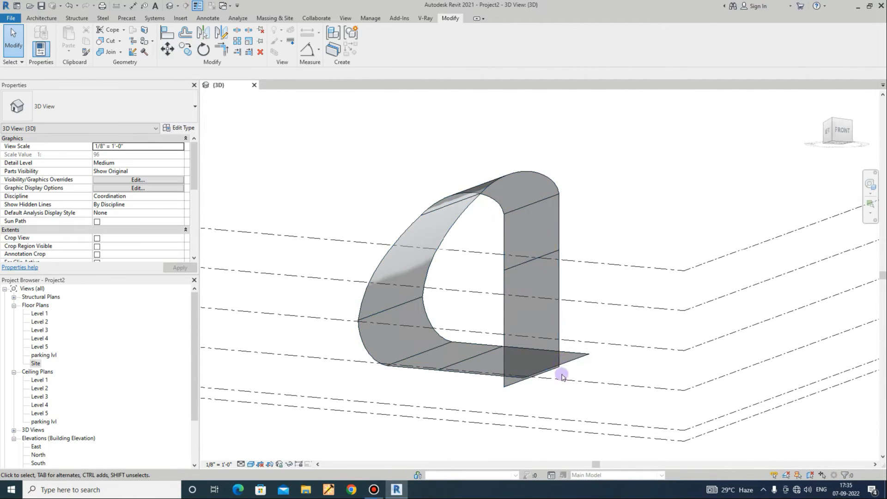
# Place Basic Wall Generic - 6" walls by face on the lower and upper straight vertical faces of the mass
pyautogui.keyDown('shift'); pyautogui.moveTo(383, 215); pyautogui.dragTo(484, 398, button='middle'); pyautogui.keyUp('shift')
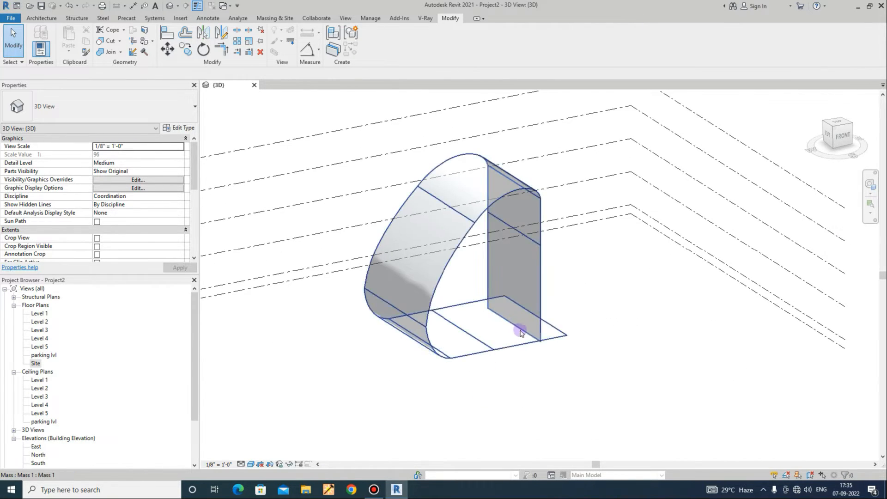
pyautogui.scroll(2, 517, 327)
pyautogui.click(284, 18)
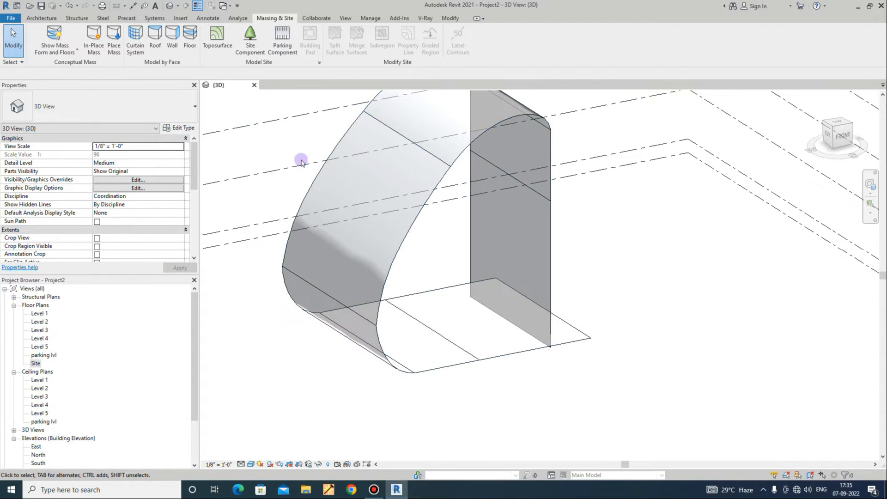
pyautogui.click(173, 33)
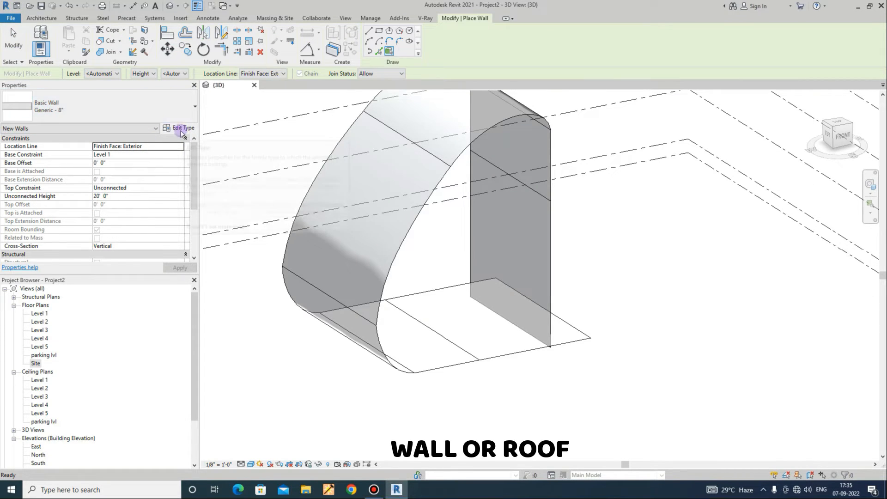
pyautogui.click(180, 109)
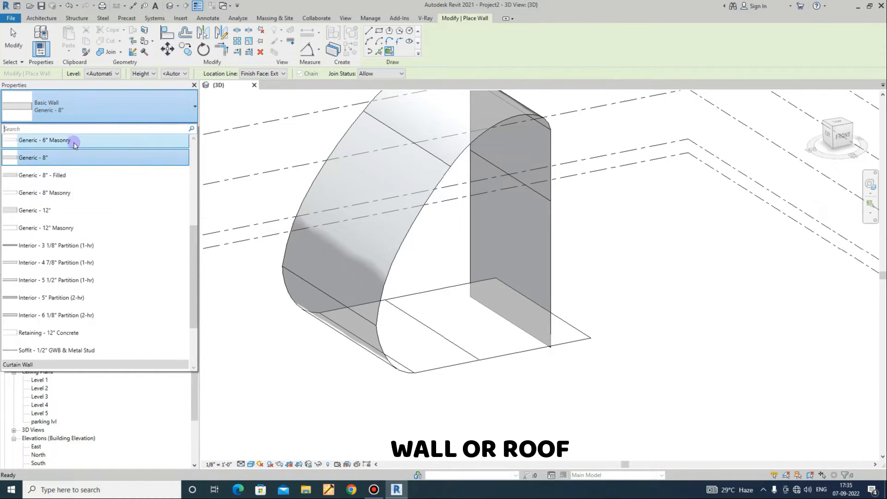
pyautogui.scroll(1, 67, 138)
pyautogui.click(63, 192)
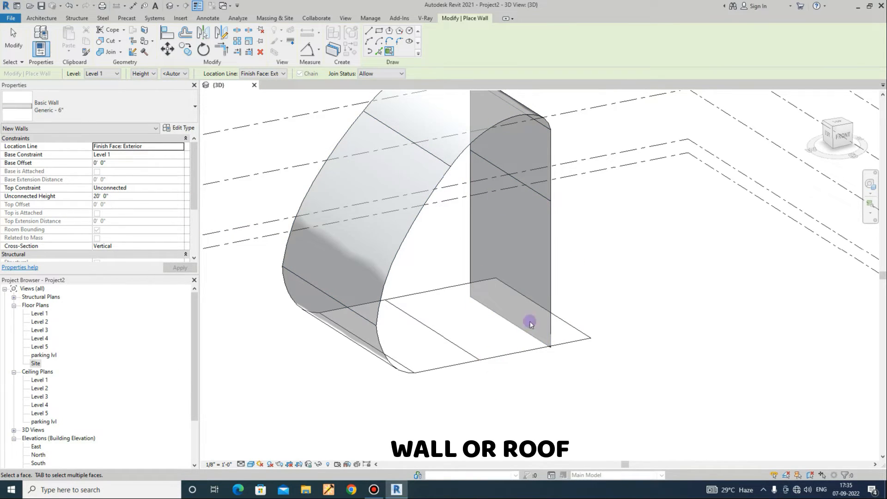
pyautogui.click(550, 279)
pyautogui.scroll(6, 582, 208)
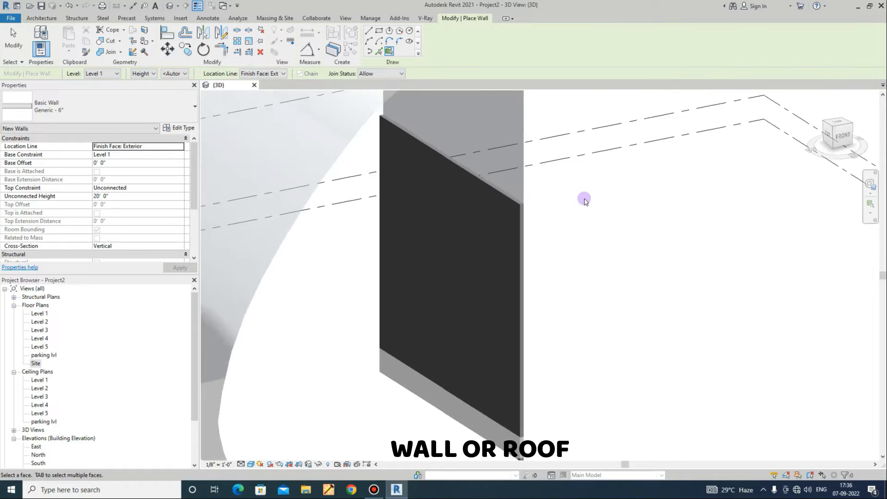
pyautogui.scroll(-3, 531, 333)
pyautogui.scroll(4, 517, 188)
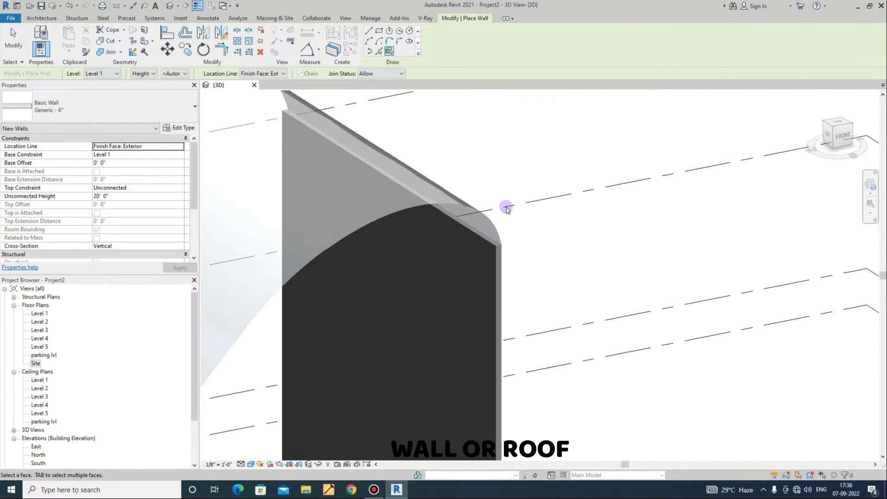
# Place Generic - 6" walls by face on the curved top, the curved side and the lower bend of the mass
pyautogui.click(497, 231)
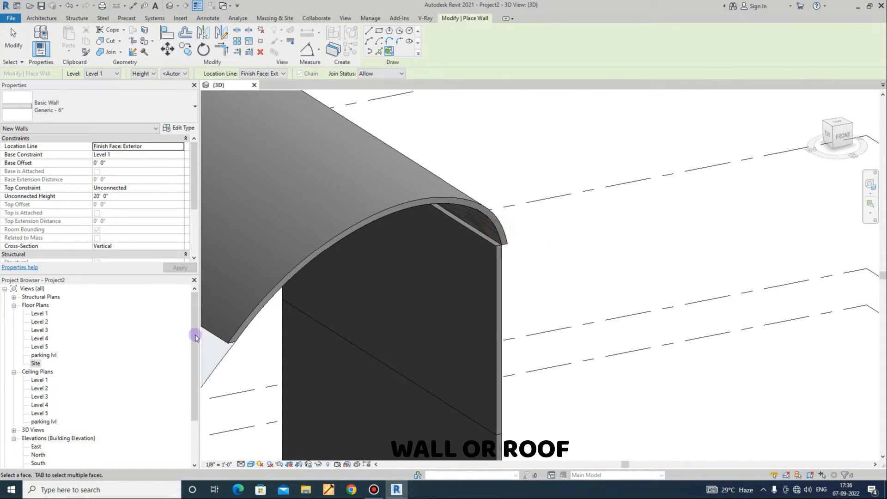
pyautogui.scroll(-2, 549, 263)
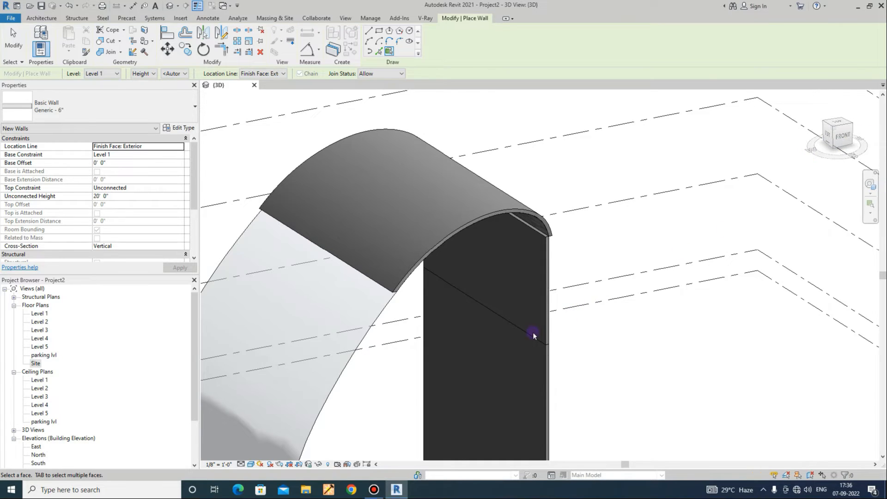
pyautogui.keyDown('shift'); pyautogui.moveTo(533, 333); pyautogui.dragTo(435, 254, button='middle'); pyautogui.keyUp('shift')
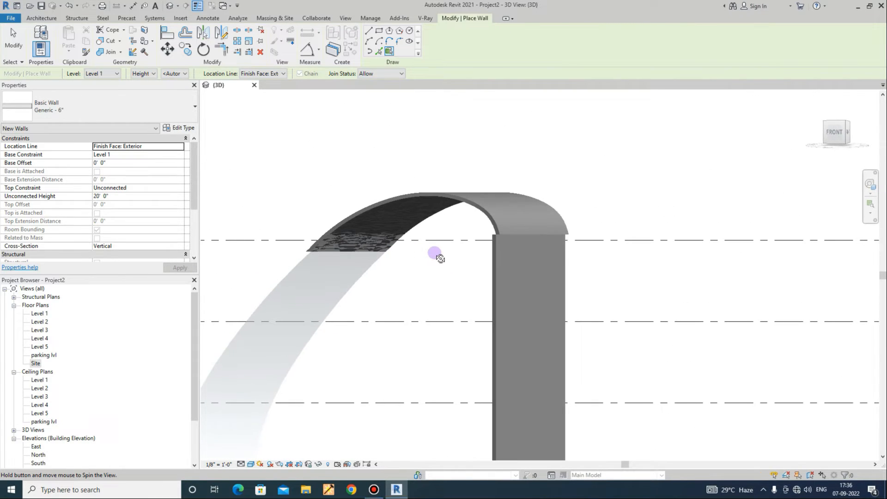
pyautogui.click(291, 272)
pyautogui.scroll(-2, 296, 277)
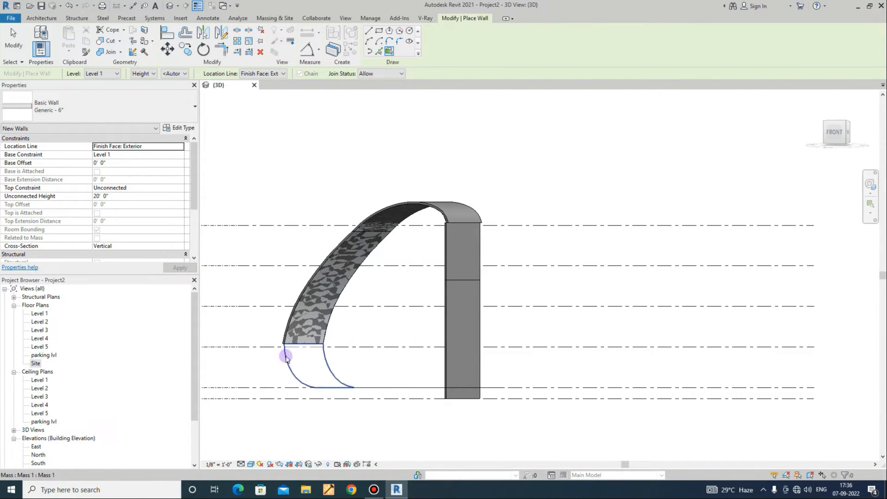
pyautogui.click(285, 358)
pyautogui.keyDown('shift'); pyautogui.moveTo(293, 396); pyautogui.dragTo(385, 394, button='middle'); pyautogui.keyUp('shift')
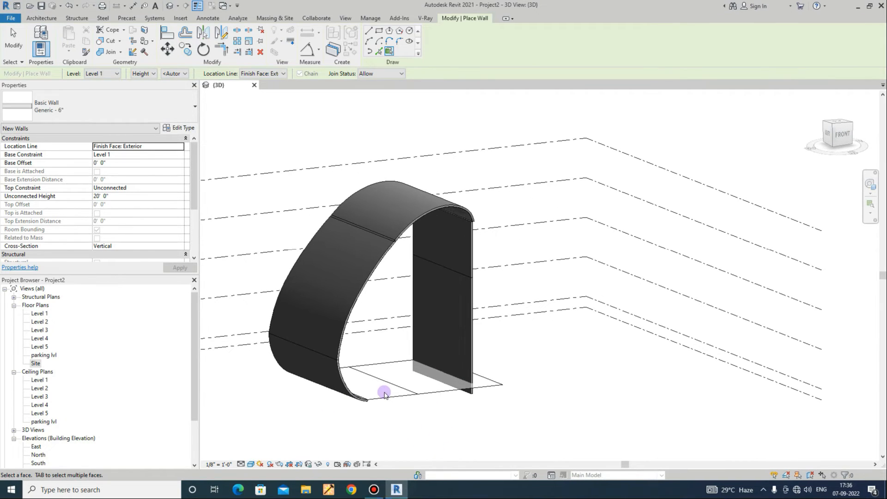
# Examine the edges and joints between the face-based walls at the bend, the curved side and the top of the straight wall
pyautogui.scroll(5, 365, 400)
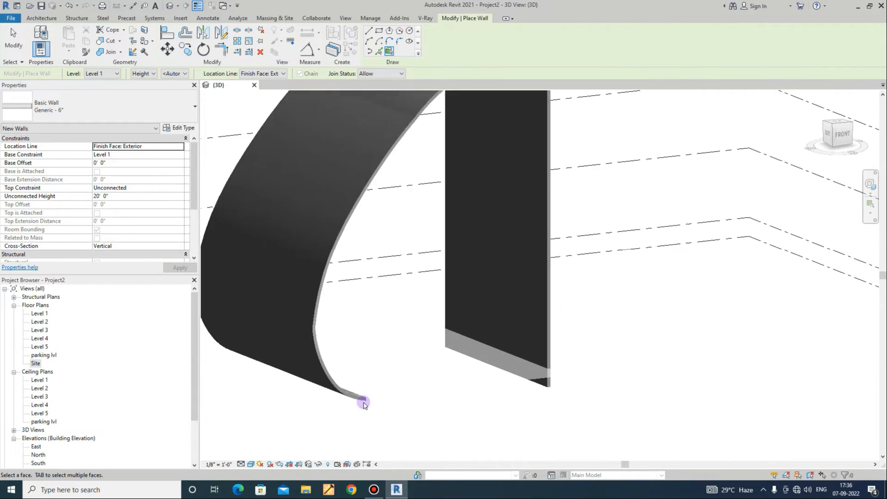
pyautogui.scroll(7, 275, 285)
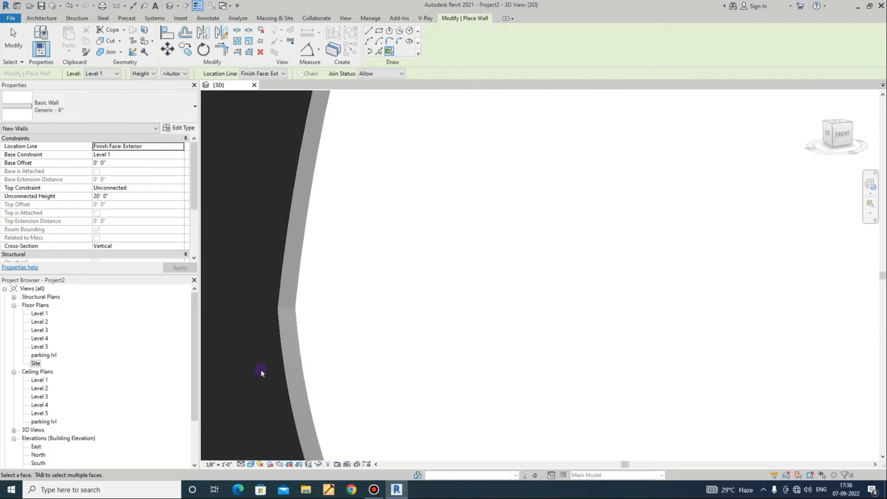
pyautogui.scroll(-7, 261, 370)
pyautogui.keyDown('shift'); pyautogui.moveTo(310, 224); pyautogui.dragTo(383, 231, button='middle'); pyautogui.keyUp('shift')
pyautogui.scroll(5, 271, 260)
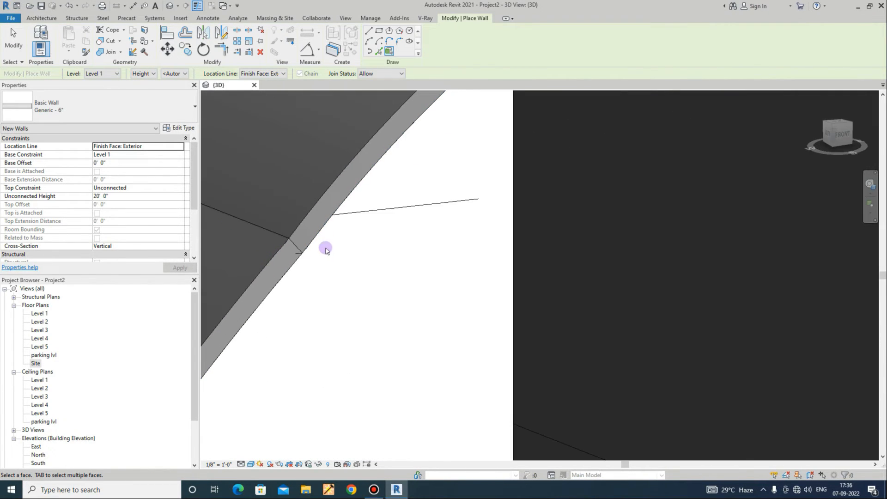
pyautogui.scroll(-8, 254, 299)
pyautogui.scroll(2, 471, 265)
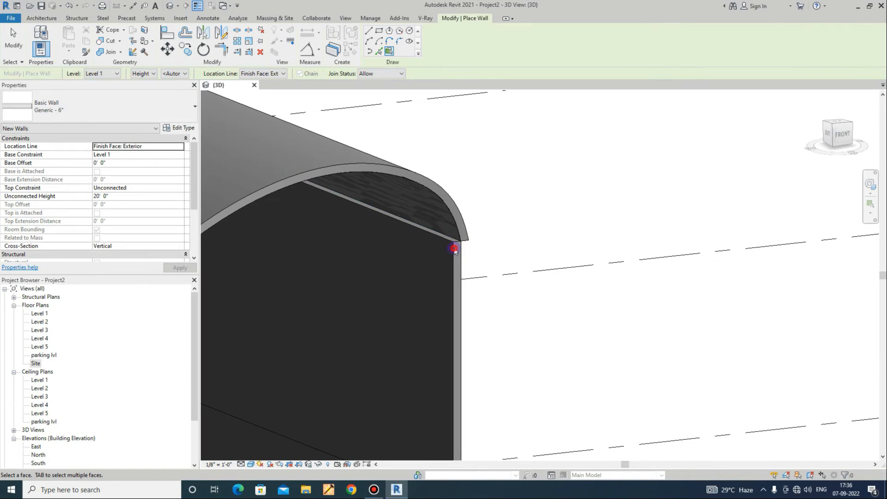
# Try the Finish Face: Interior location line on the upper straight wall, and restore it to Finish Face: Exterior
pyautogui.press('Escape')
pyautogui.click(457, 247)
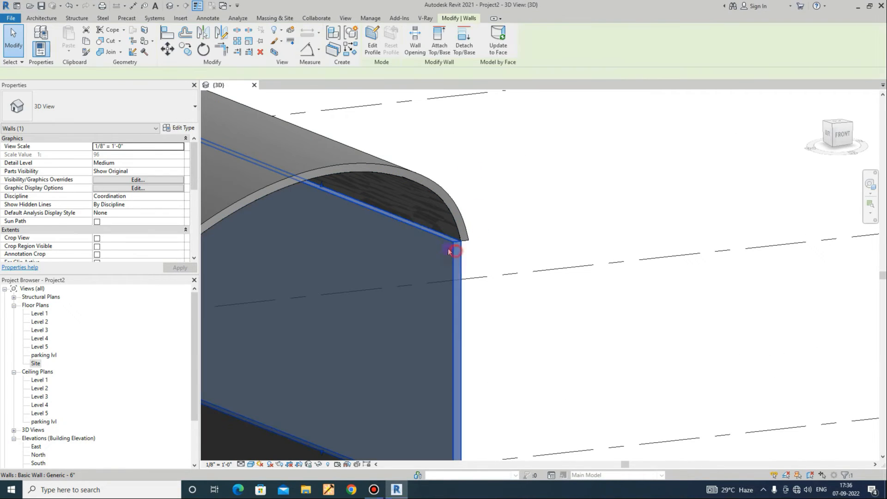
pyautogui.click(181, 147)
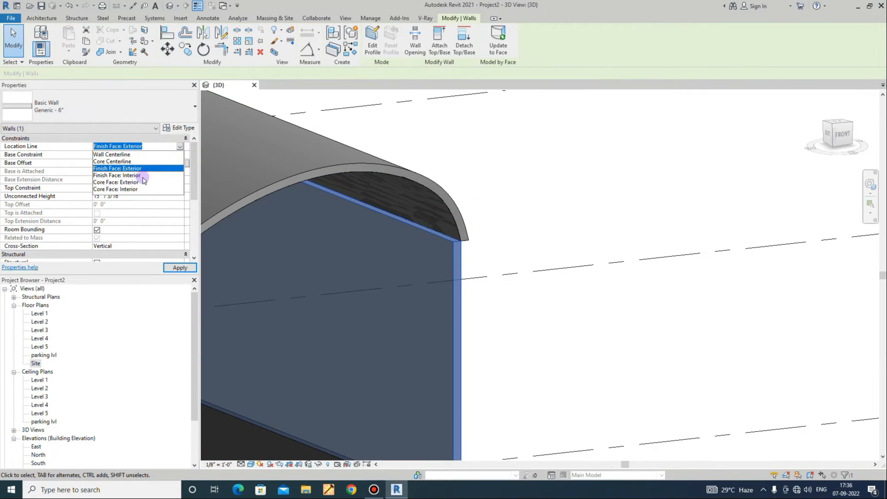
pyautogui.click(139, 178)
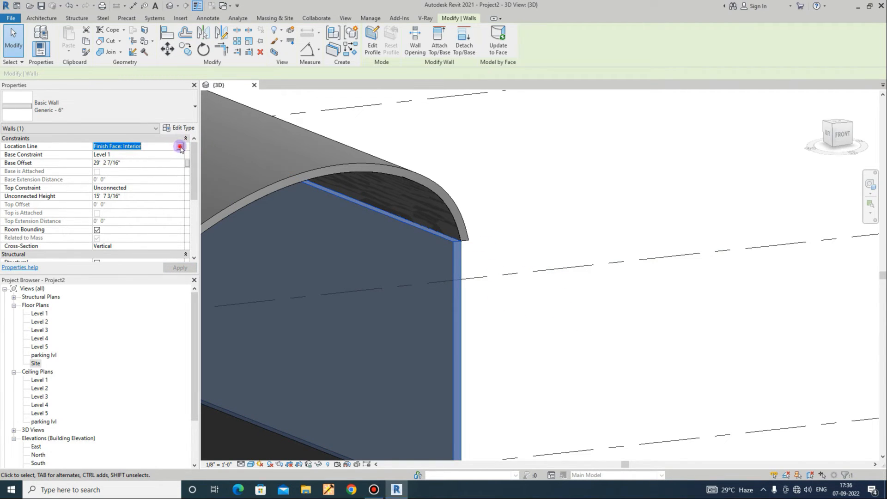
pyautogui.click(180, 146)
pyautogui.click(138, 169)
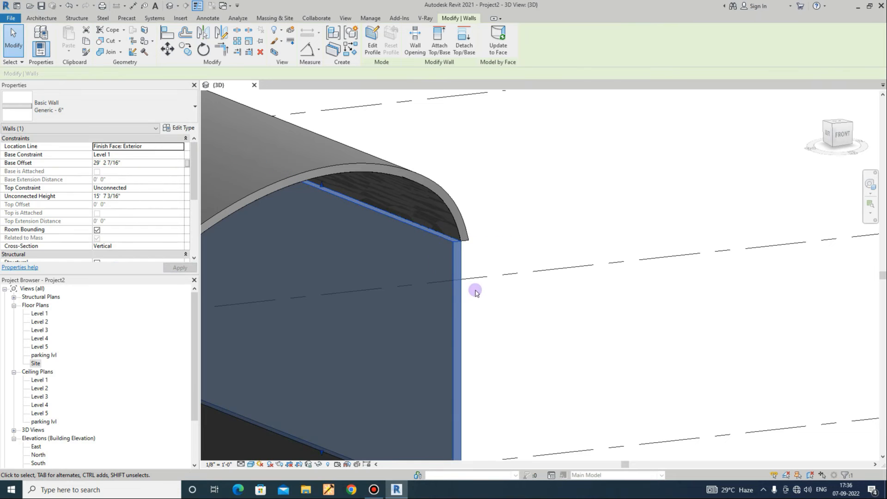
pyautogui.scroll(-3, 476, 292)
pyautogui.click(572, 322)
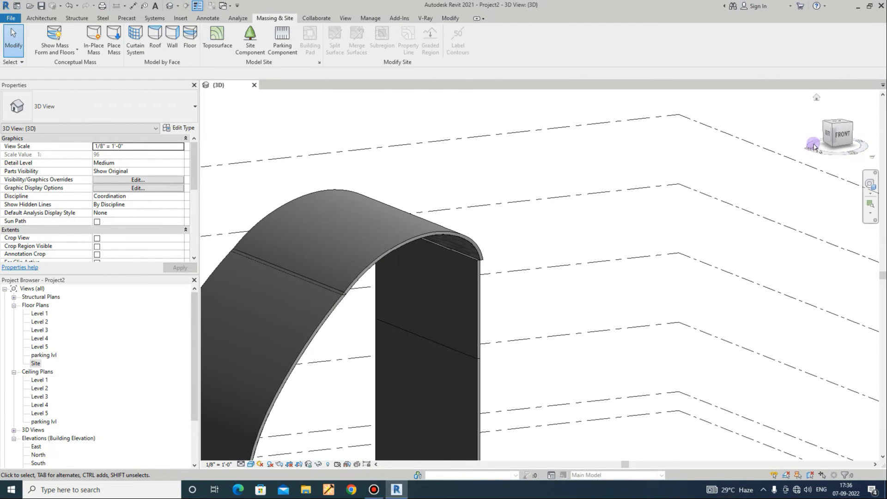
# In the front view, try the Finish Face: Interior, Core Face: Exterior and Core Face: Interior location lines on the upper straight wall
pyautogui.click(839, 135)
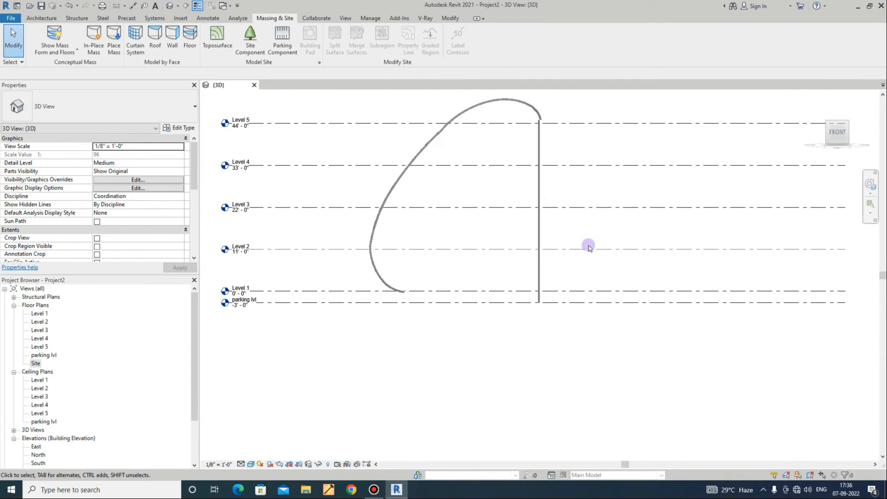
pyautogui.scroll(6, 588, 247)
pyautogui.click(478, 193)
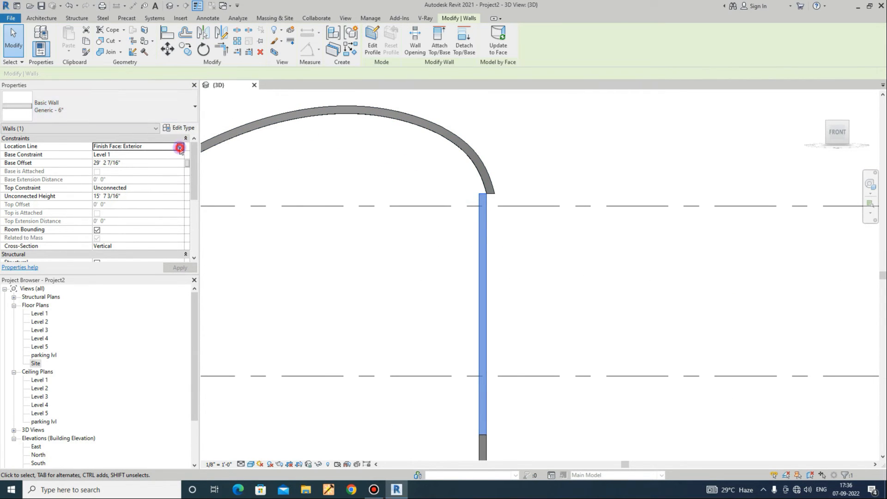
pyautogui.click(181, 146)
pyautogui.click(133, 177)
pyautogui.click(481, 275)
pyautogui.click(119, 197)
pyautogui.click(179, 146)
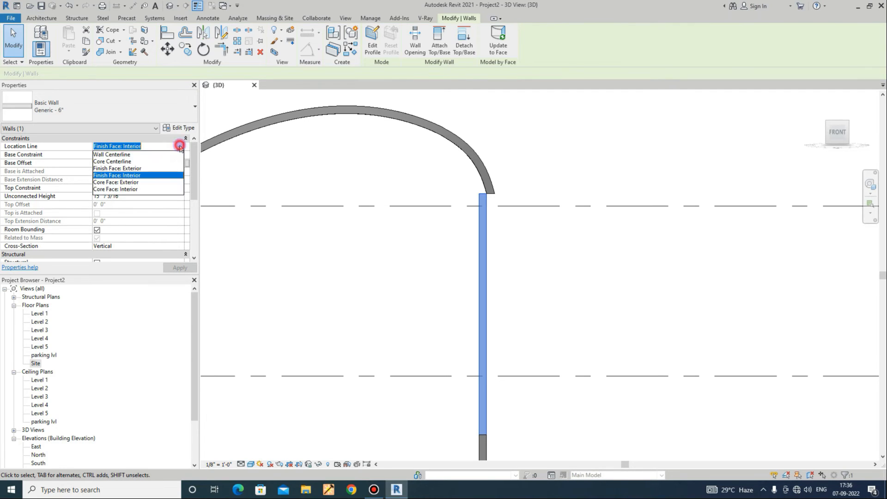
pyautogui.click(136, 182)
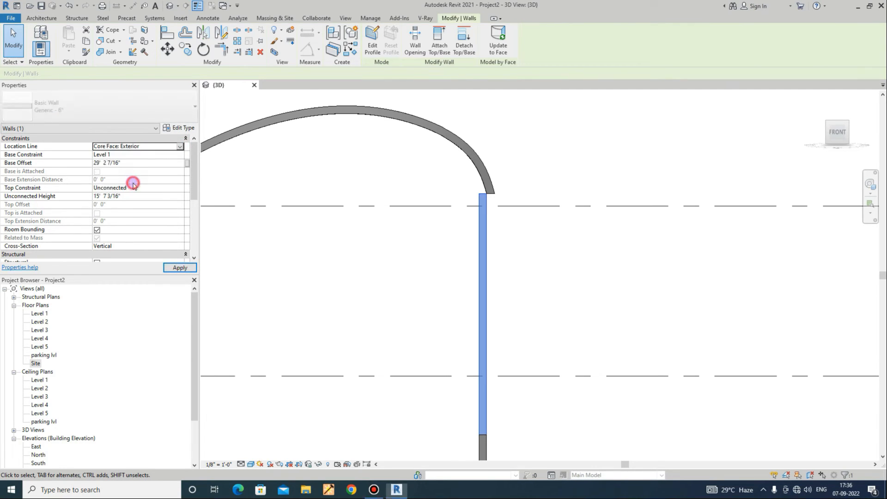
pyautogui.click(180, 145)
pyautogui.click(130, 189)
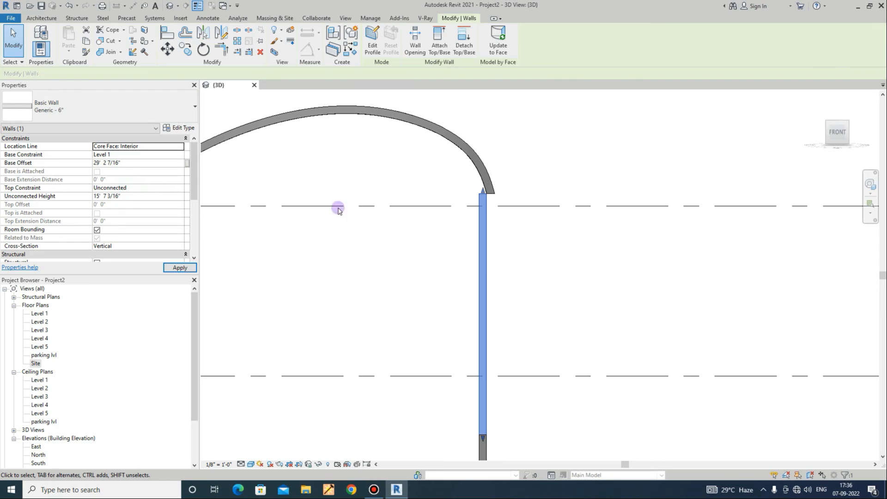
# Set the upper straight wall's location line to Finish Face: Exterior and flip the wall outward to line up with the curved top wall
pyautogui.click(180, 147)
pyautogui.click(130, 168)
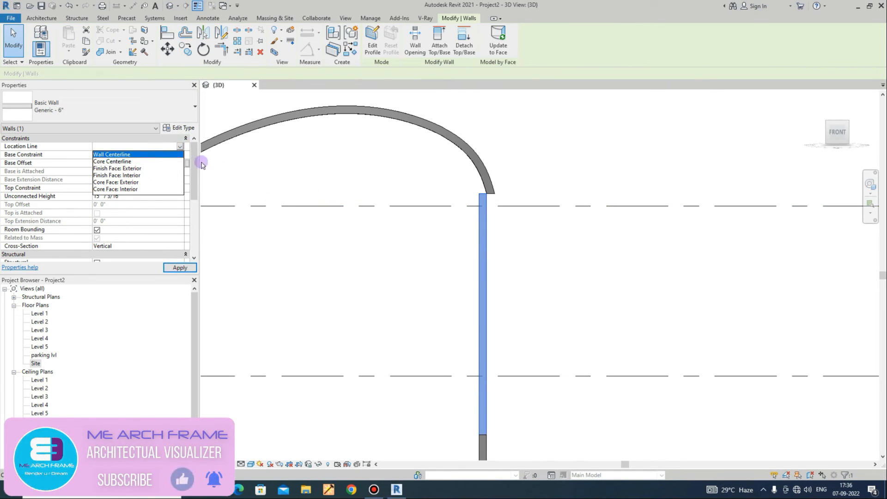
pyautogui.click(140, 155)
pyautogui.click(158, 148)
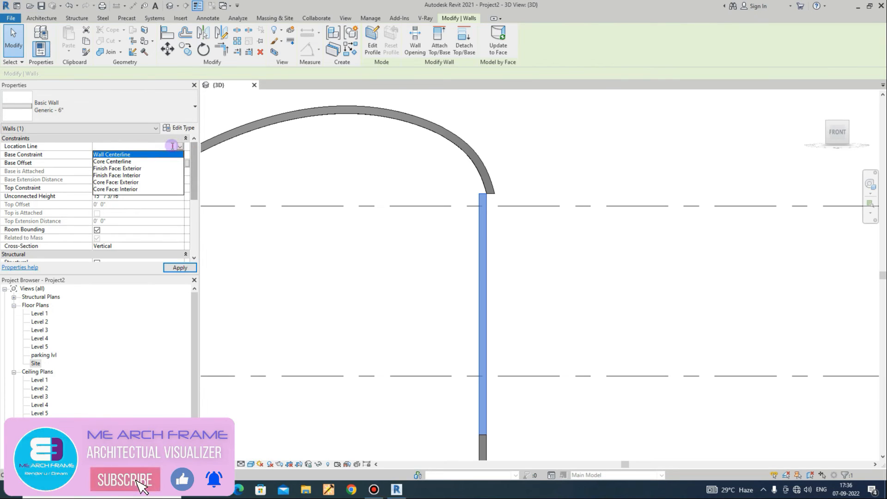
pyautogui.click(129, 169)
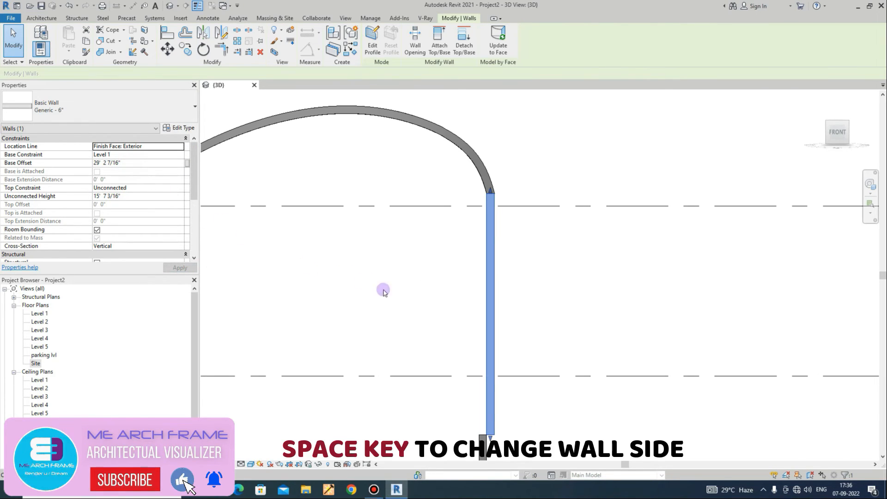
pyautogui.moveTo(485, 348); pyautogui.dragTo(516, 291, button='middle')
pyautogui.click(518, 300)
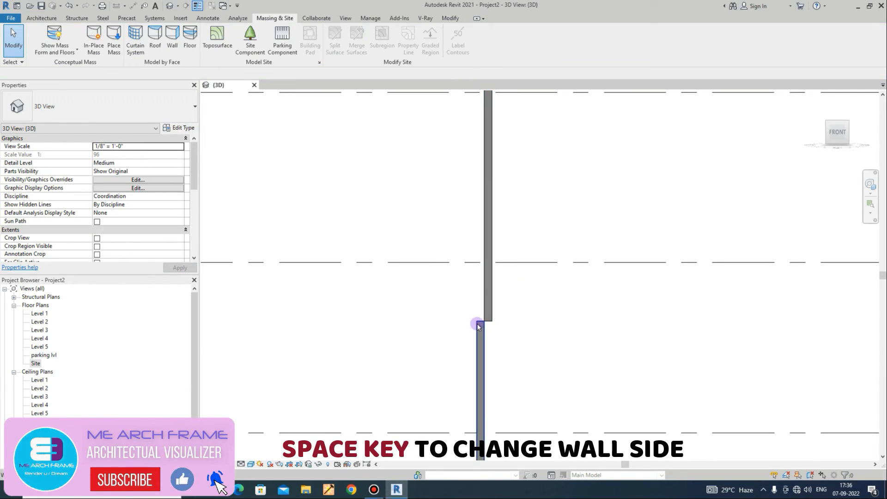
# Flip the lower straight wall to the outer side so it lines up with the upper straight wall
pyautogui.click(478, 326)
pyautogui.scroll(-5, 485, 212)
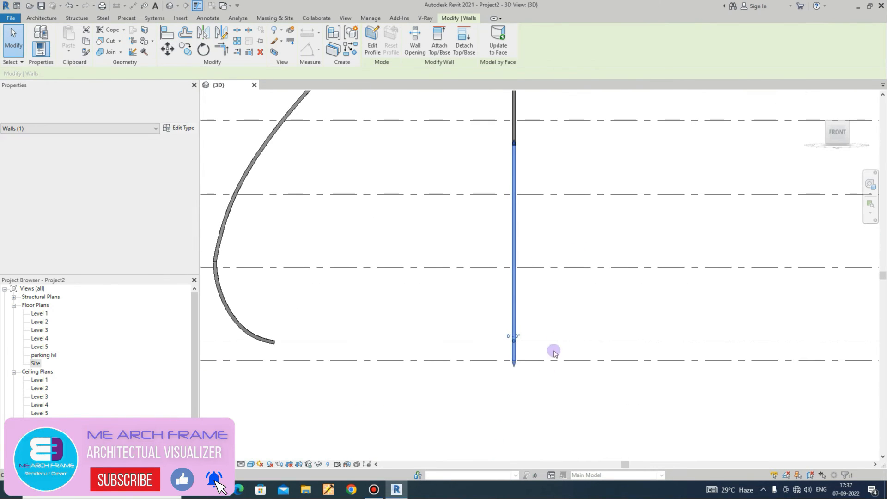
pyautogui.click(509, 401)
# Try to place a wall by face on the flat bottom surface of the mass
pyautogui.keyDown('shift'); pyautogui.moveTo(302, 348); pyautogui.dragTo(258, 233, button='middle'); pyautogui.keyUp('shift')
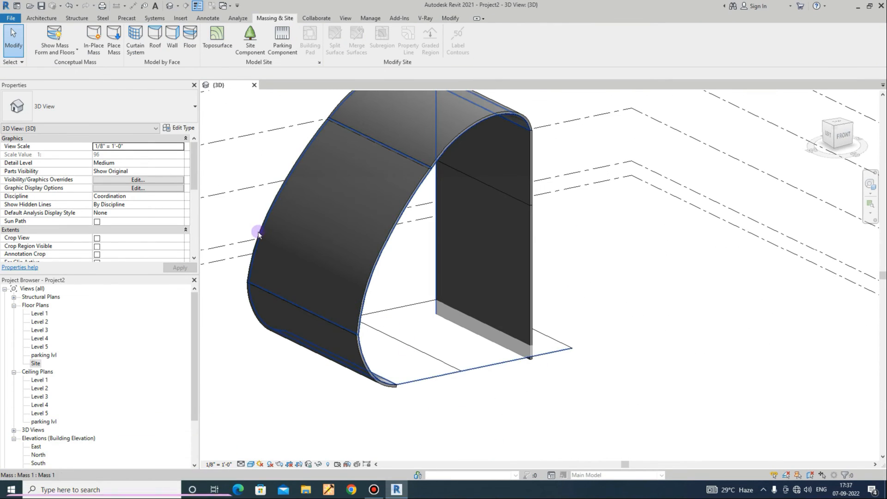
pyautogui.click(179, 40)
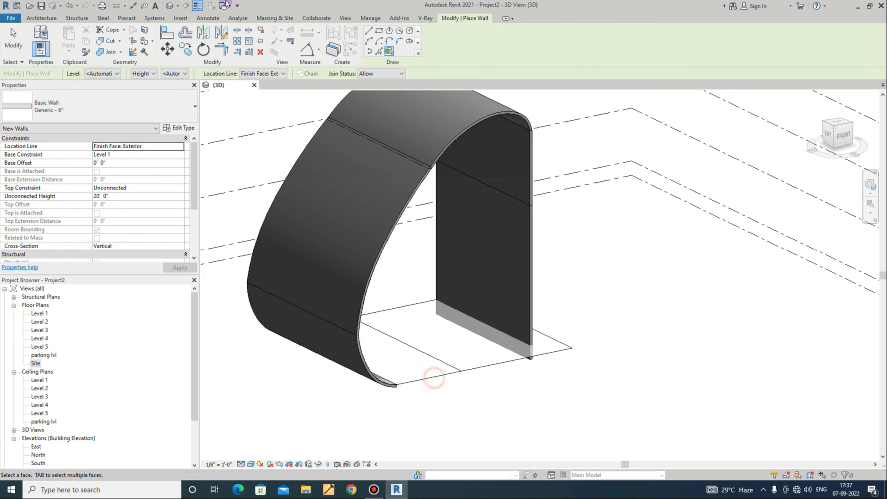
pyautogui.press('Escape')
# For a roof by face, duplicate the Generic - 12" roof type as Generic - 6" and set its structure thickness to 6"
pyautogui.click(154, 38)
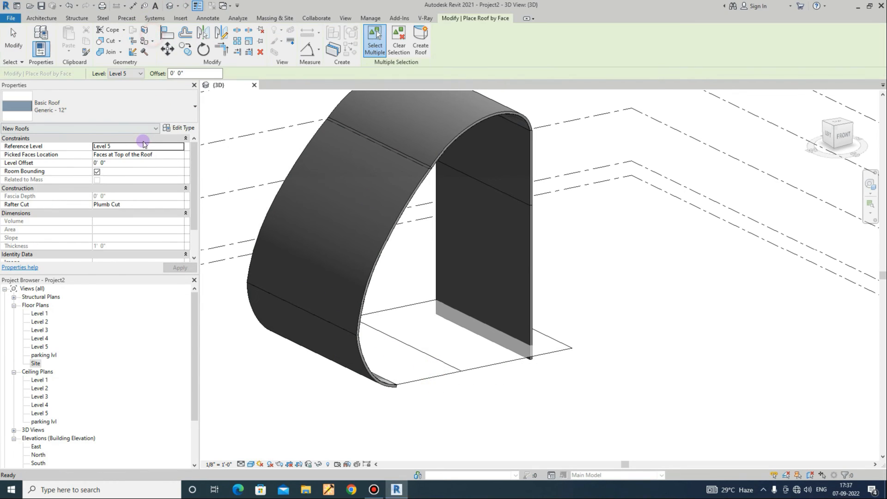
pyautogui.click(169, 129)
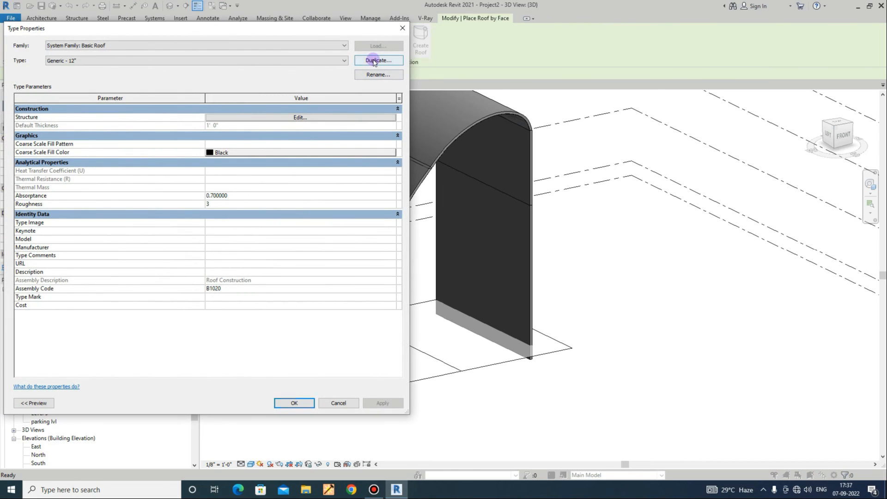
pyautogui.click(374, 62)
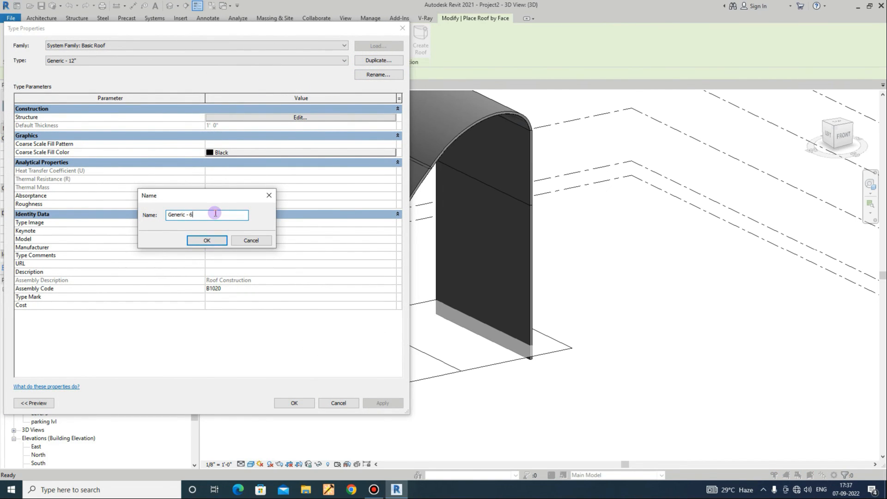
pyautogui.press('Return')
pyautogui.click(257, 119)
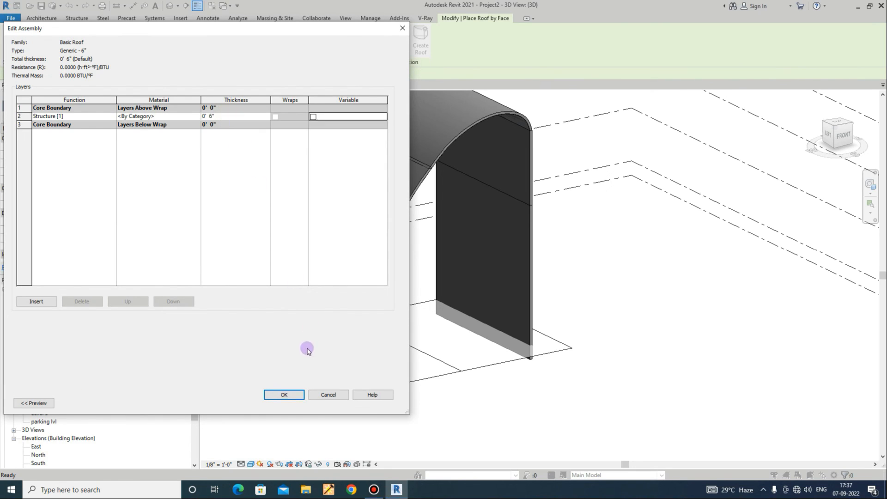
pyautogui.click(292, 396)
pyautogui.click(294, 402)
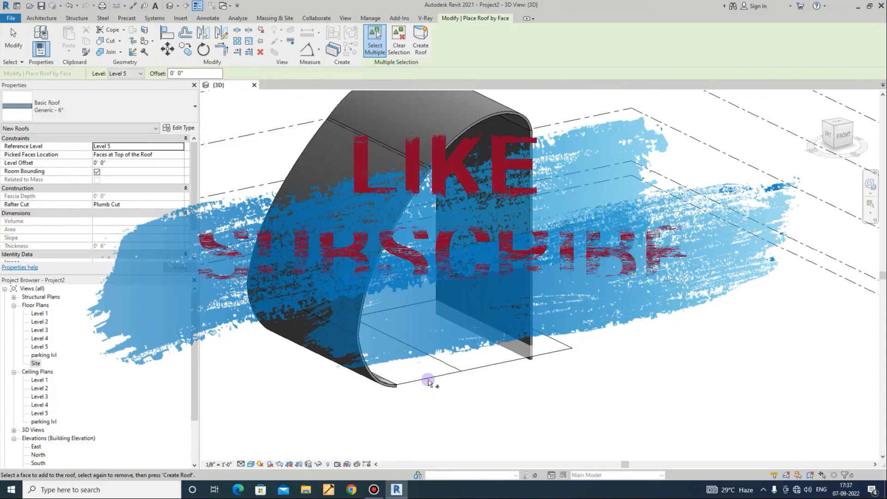
# Create a Generic - 6" roof by face from the flat bottom surfaces of the mass
pyautogui.click(428, 378)
pyautogui.click(470, 373)
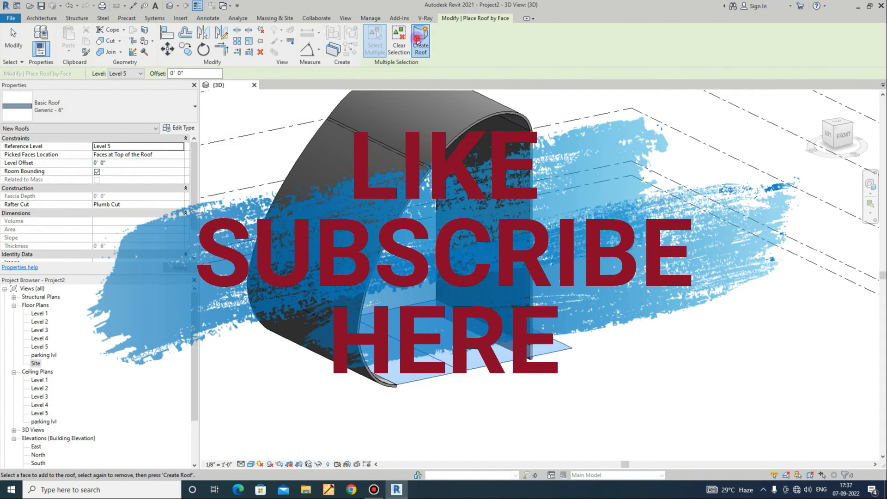